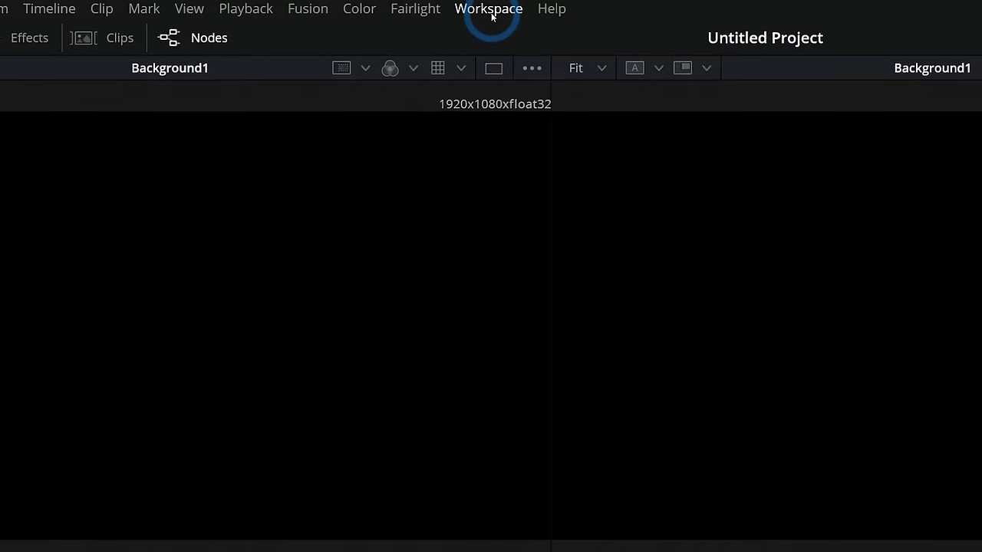
Hide the page navigation bar from the workspace
left_click(353, 5)
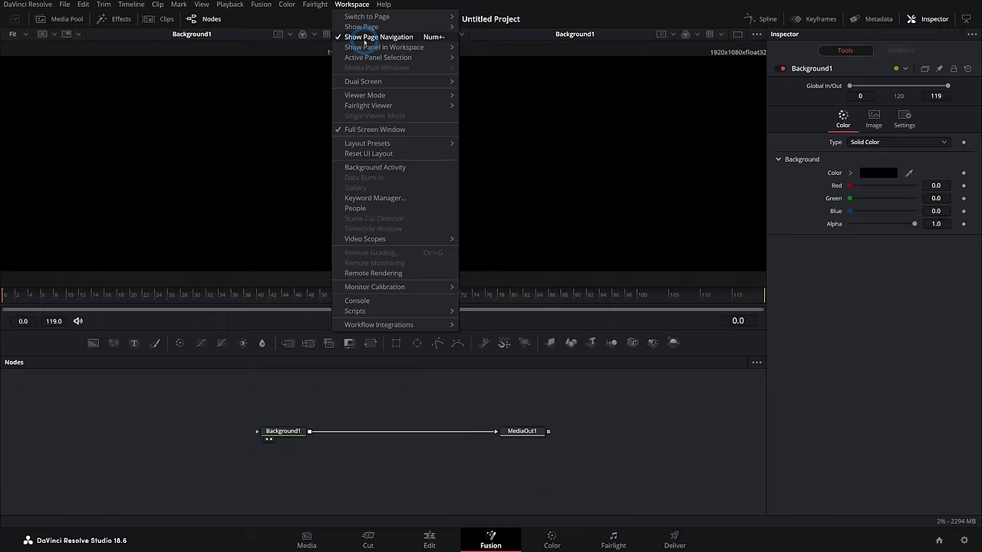
left_click(493, 82)
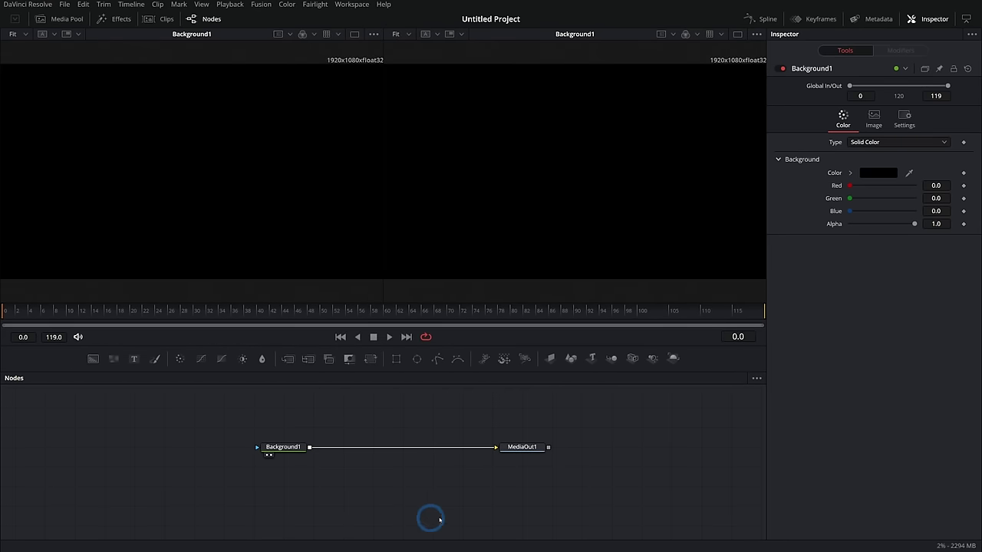
Add a Text+ node and merge it over Background1 ahead of MediaOut1
left_click_drag(437, 421, 456, 436)
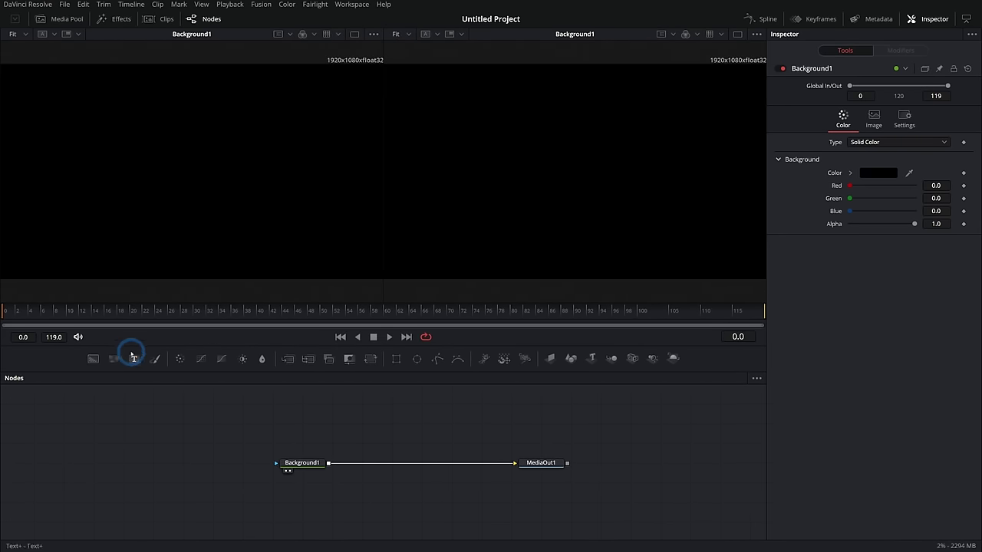
left_click_drag(280, 406, 430, 413)
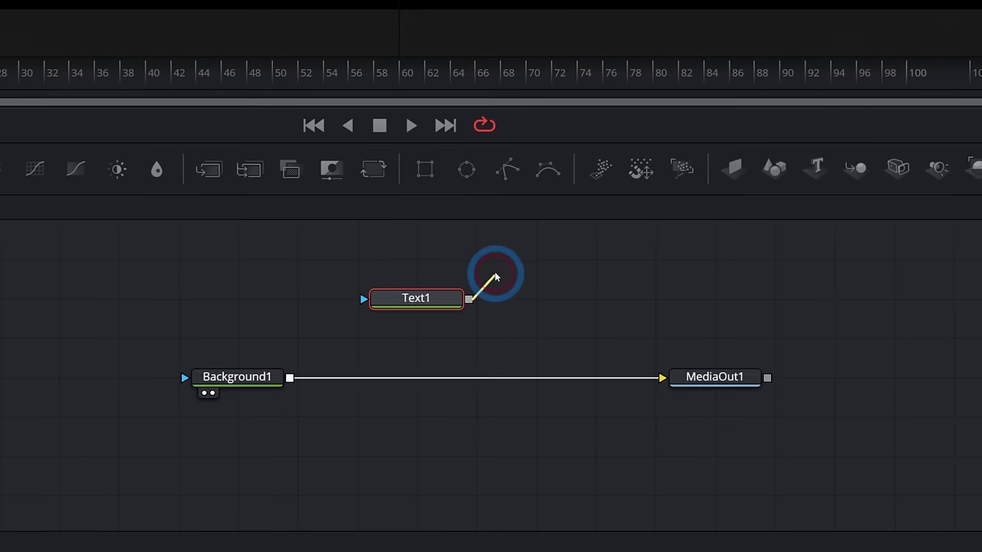
left_click_drag(495, 278, 292, 382)
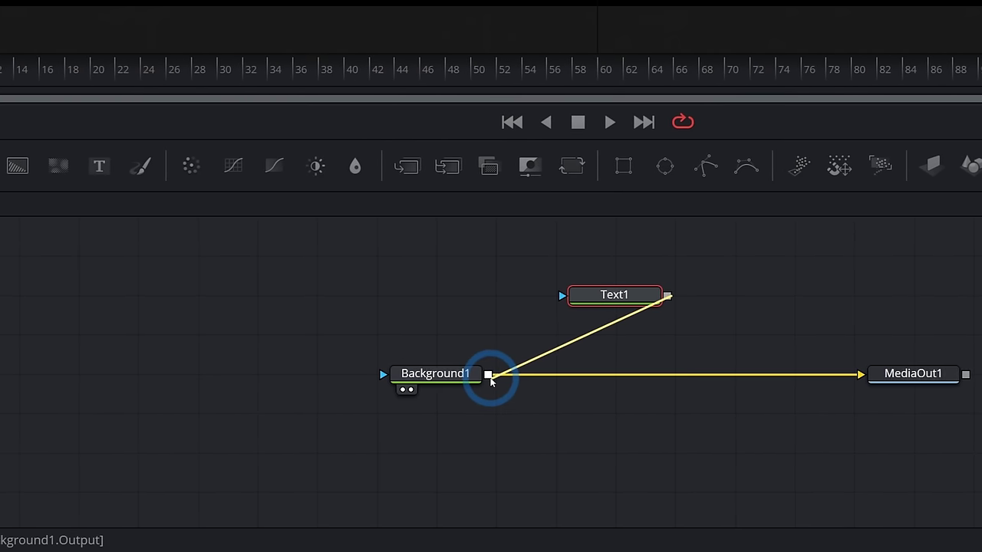
left_click_drag(491, 381, 492, 375)
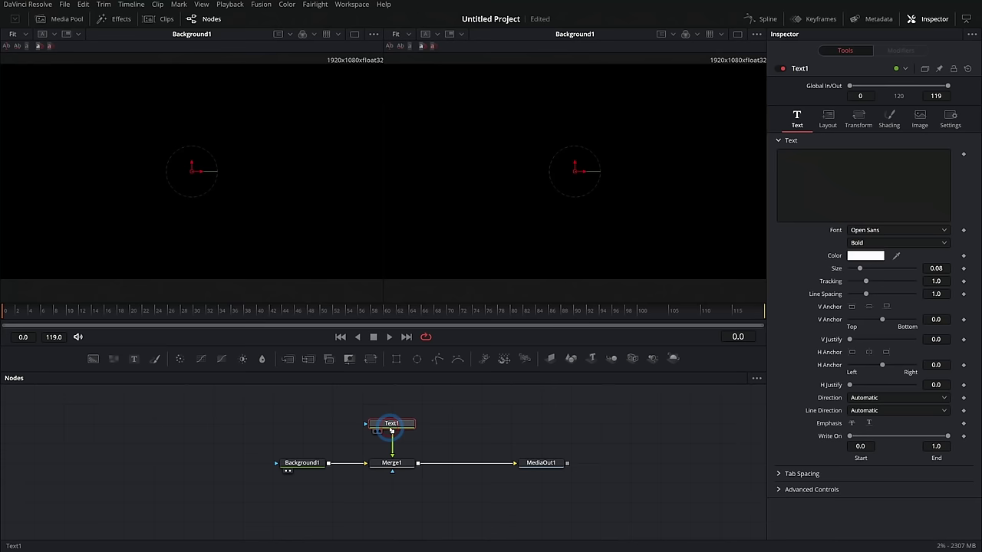
Enter TITLE as Text1's text and style it in Montserrat Bold with size 0.2323 and tracking 1.039
left_click(797, 209)
type("TITLE")
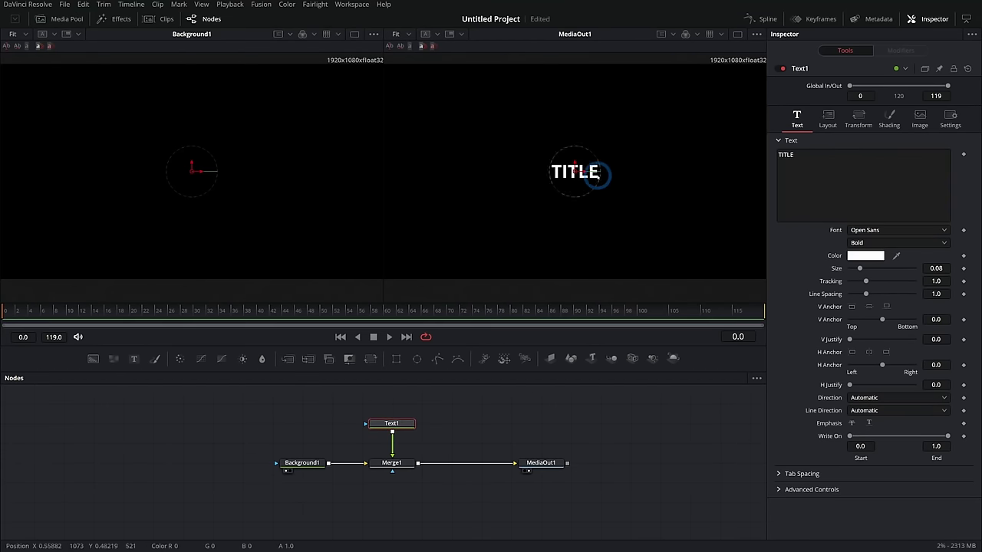
left_click_drag(872, 266, 889, 275)
left_click(882, 231)
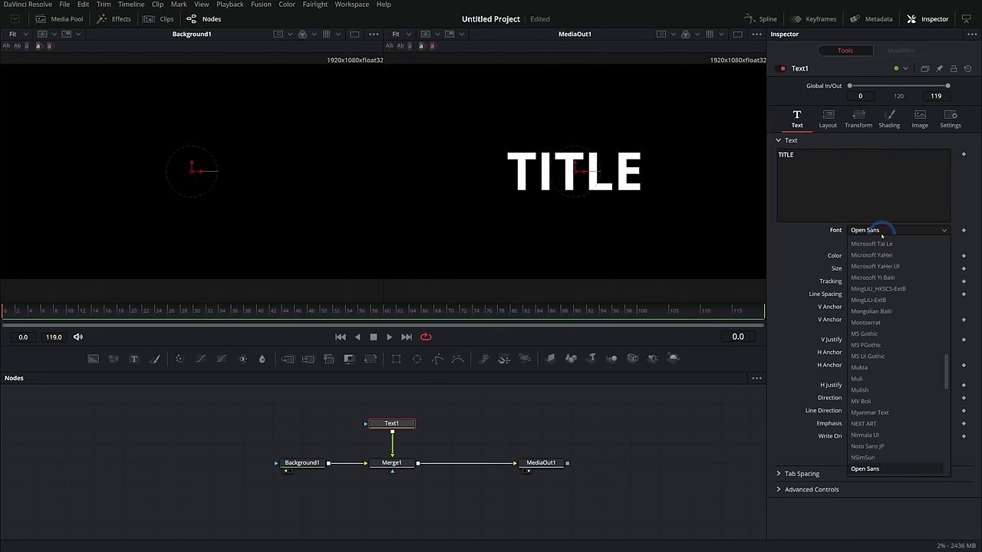
left_click(892, 273)
left_click_drag(866, 280, 867, 281)
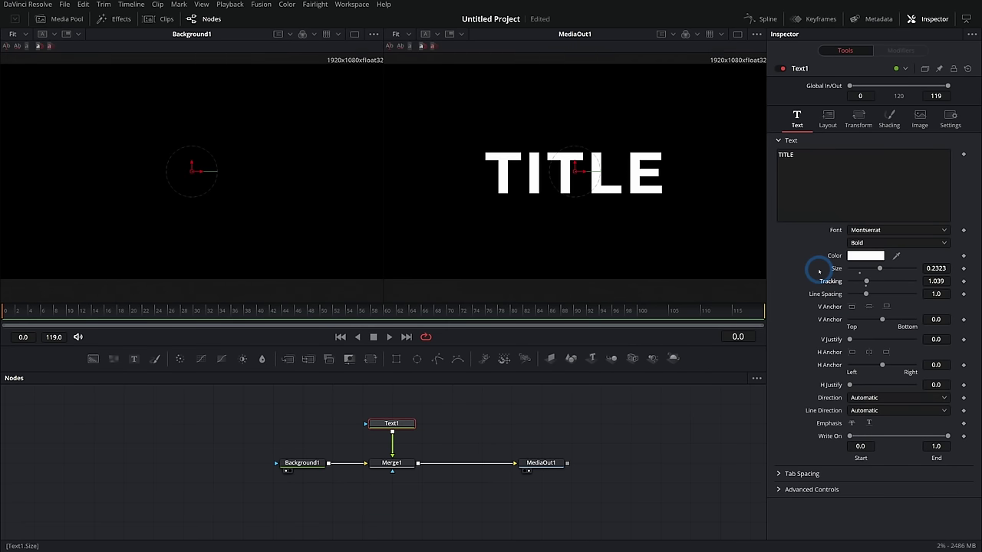
left_click(604, 255)
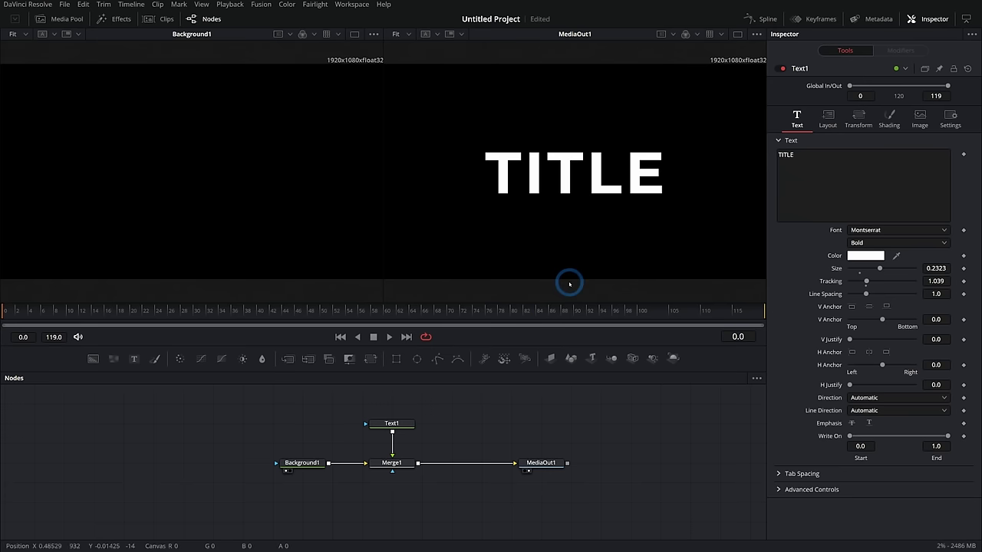
Space out the node chain, add a second Background node and merge it over Background1 before the text merge
left_click_drag(332, 411, 493, 428)
left_click_drag(468, 479, 290, 483)
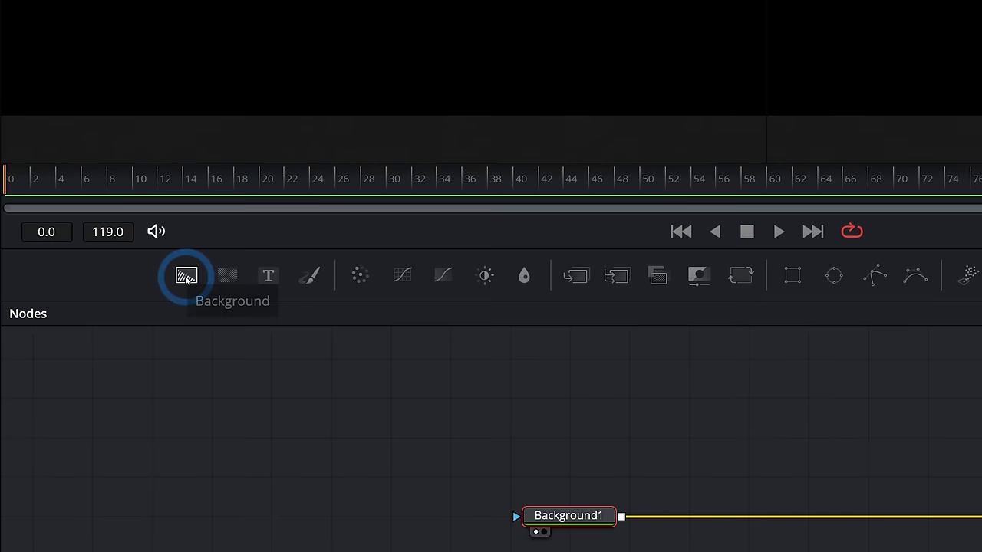
left_click_drag(92, 359, 367, 446)
left_click_drag(493, 342, 499, 340)
left_click_drag(557, 329, 603, 320)
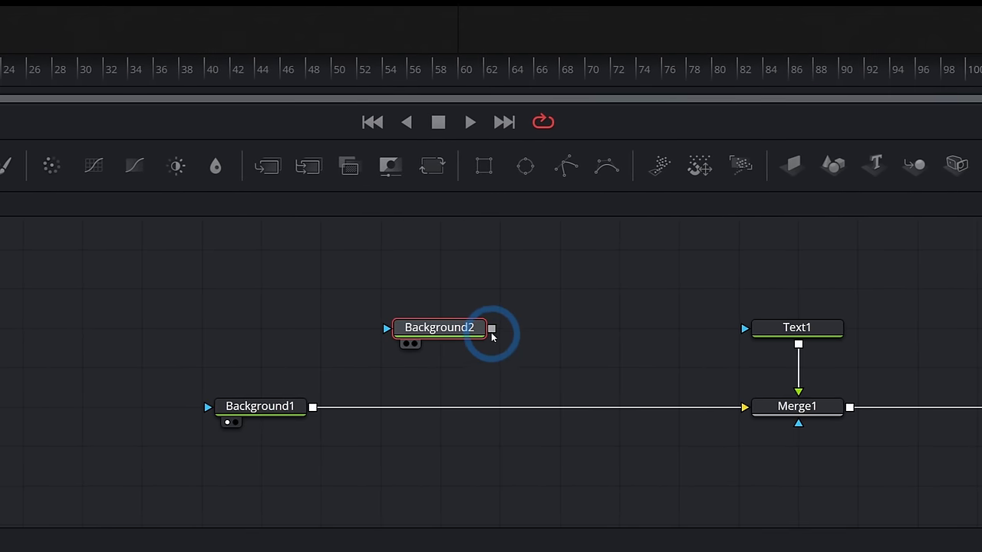
left_click_drag(482, 321, 259, 408)
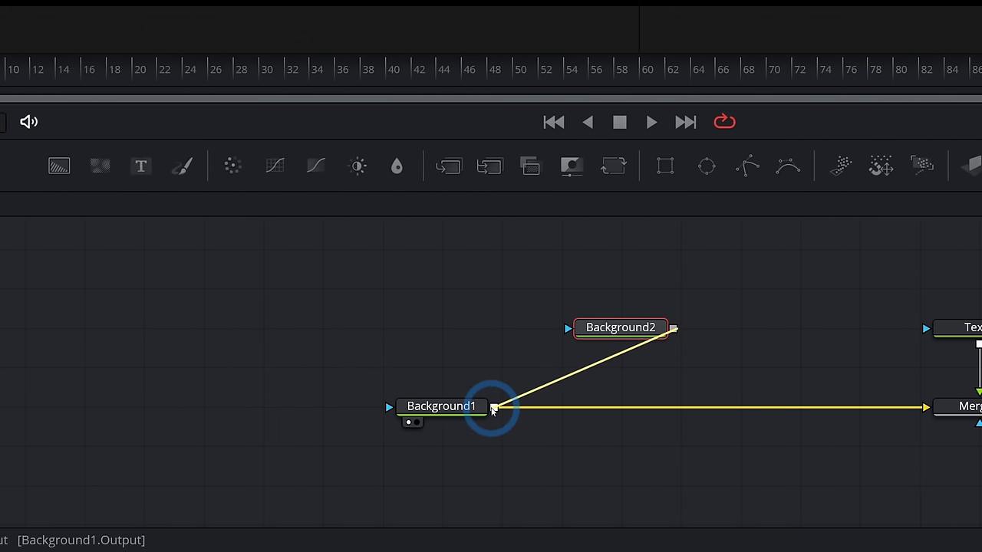
left_click_drag(493, 408, 494, 408)
Rename the Background2 node as Color_BG and make its solid color cyan
left_click(638, 338)
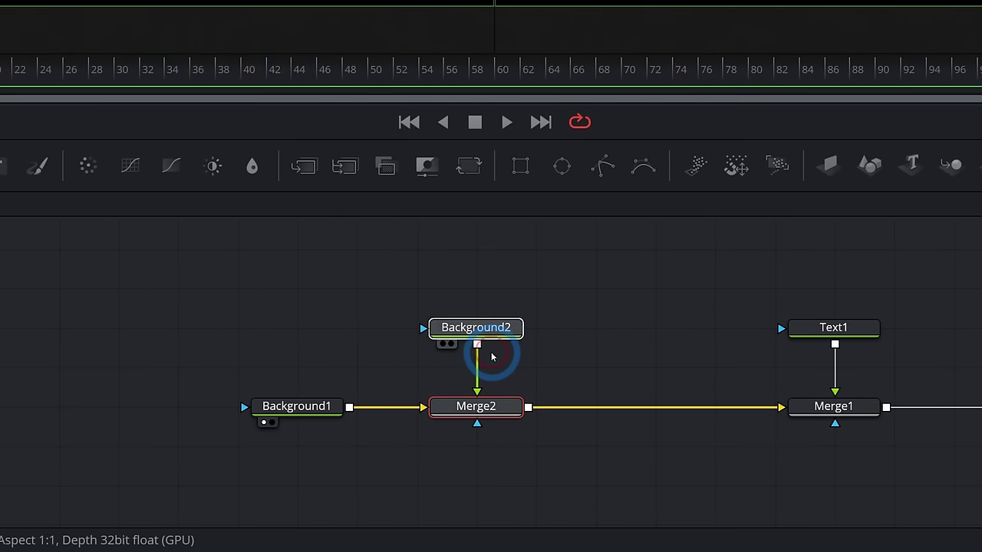
key("F2")
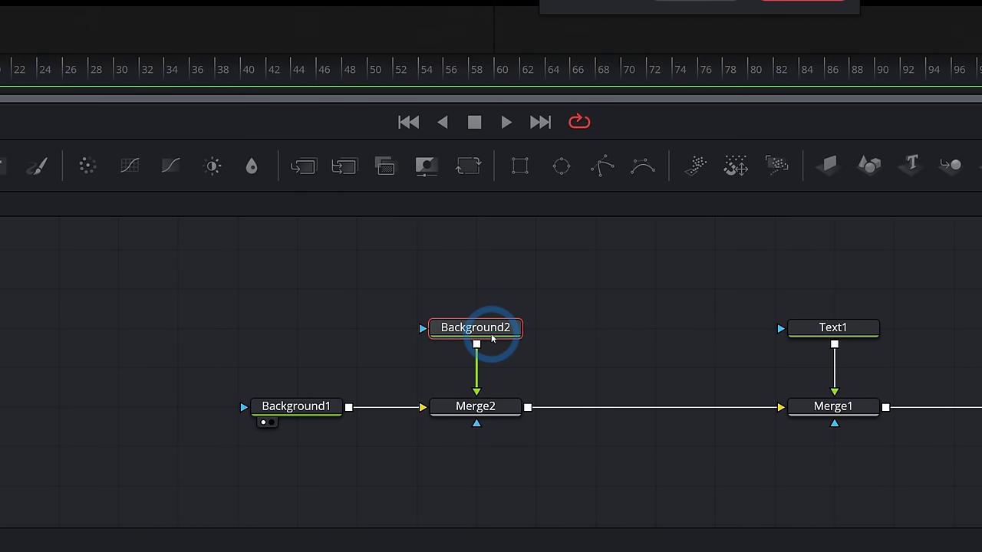
key("Return")
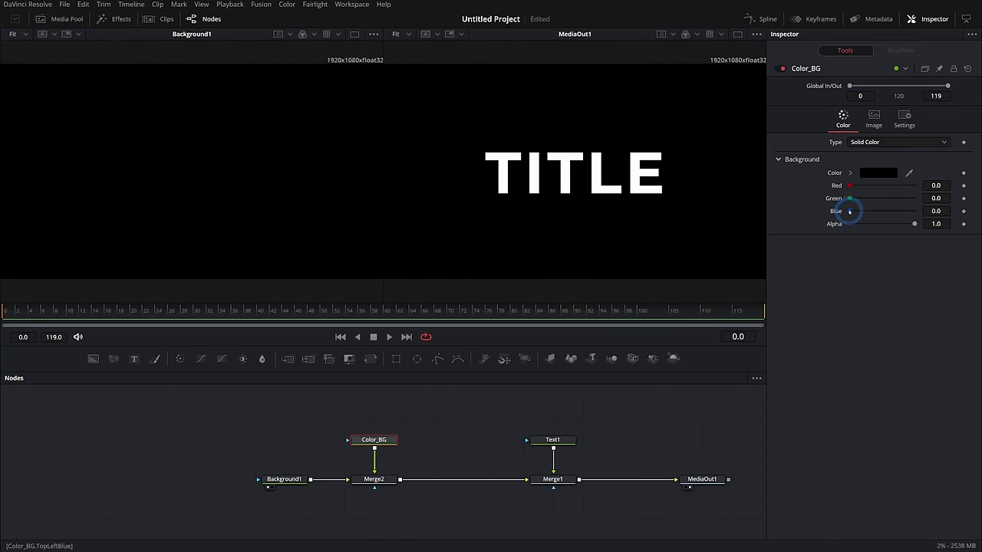
left_click_drag(849, 212, 925, 199)
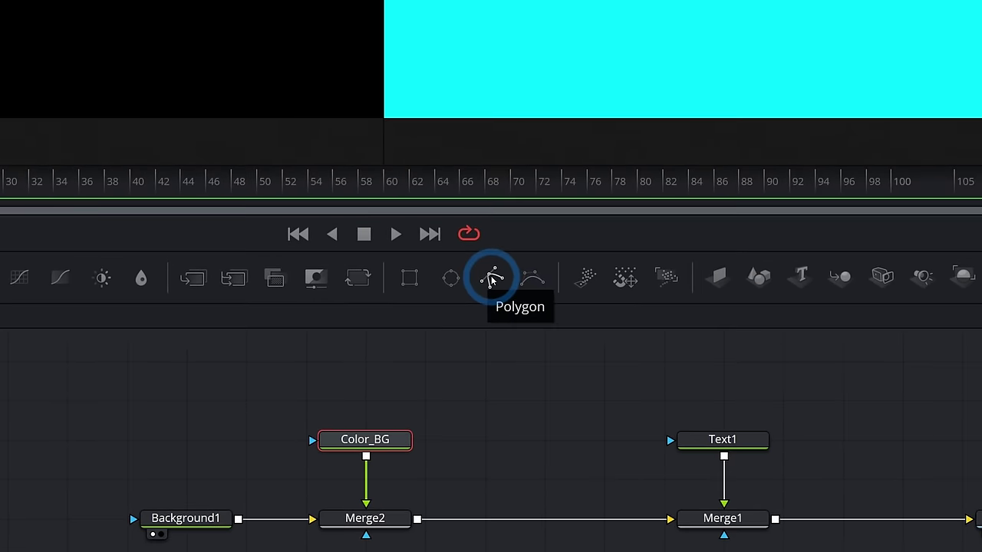
Add a Polygon mask node and connect it to Color_BG's effect mask input
mouse_move(492, 281)
left_mouse_down()
mouse_move(487, 311)
mouse_move(379, 393)
mouse_move(492, 284)
left_mouse_up()
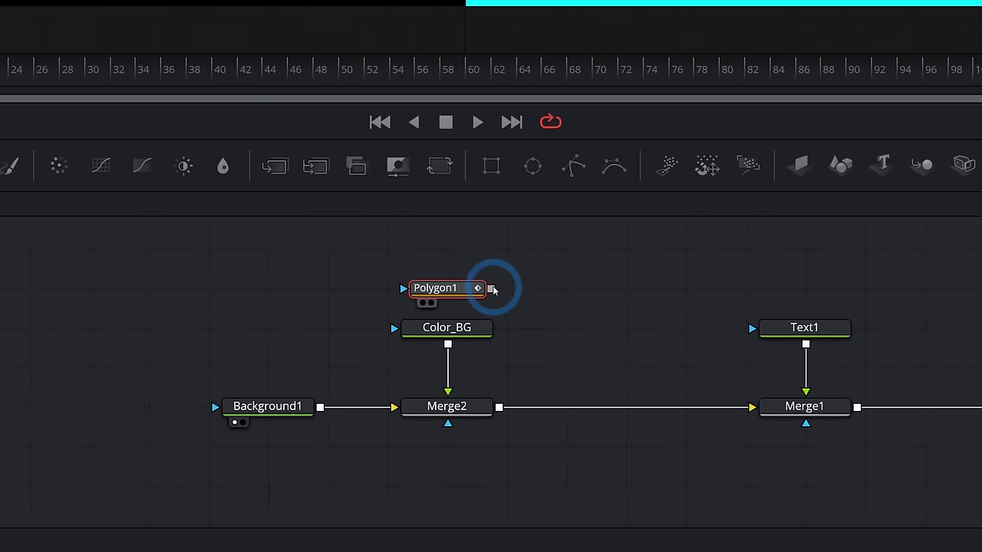
left_click_drag(491, 288, 394, 331)
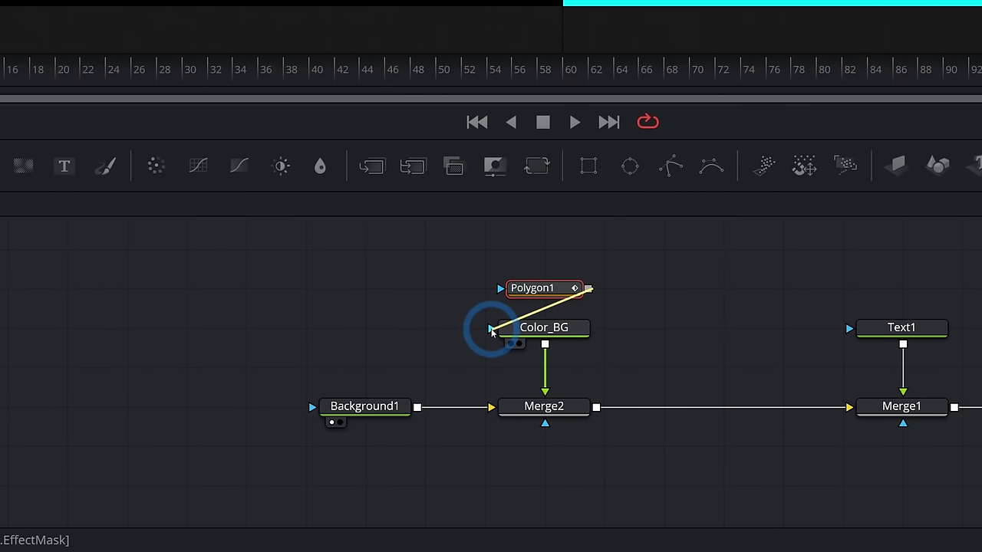
left_click_drag(491, 332, 488, 330)
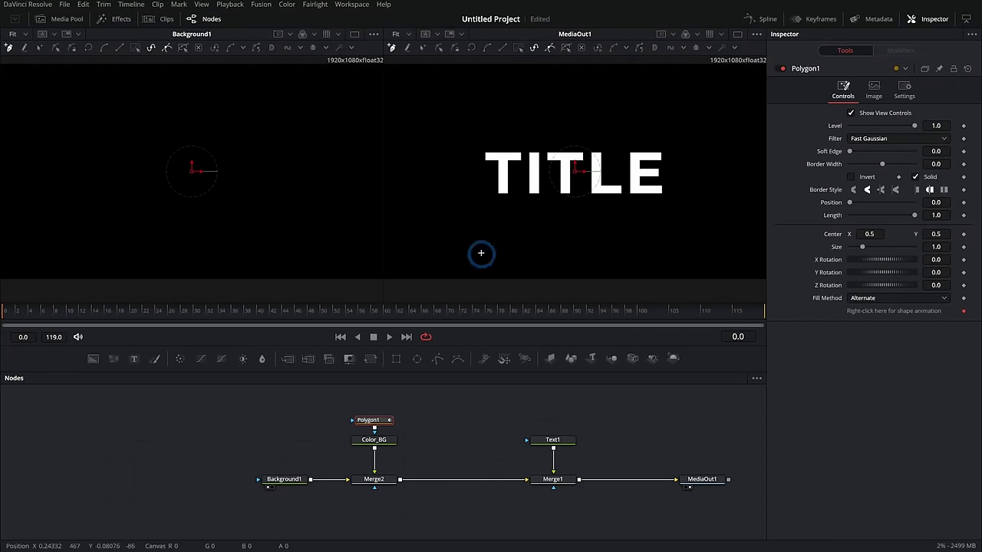
left_click(581, 250)
left_click(498, 197)
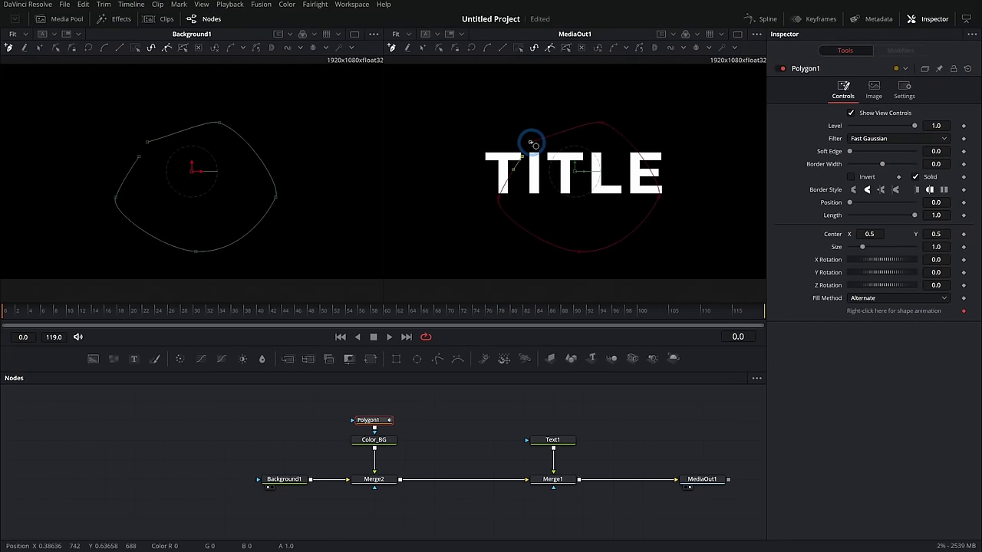
left_click(532, 142)
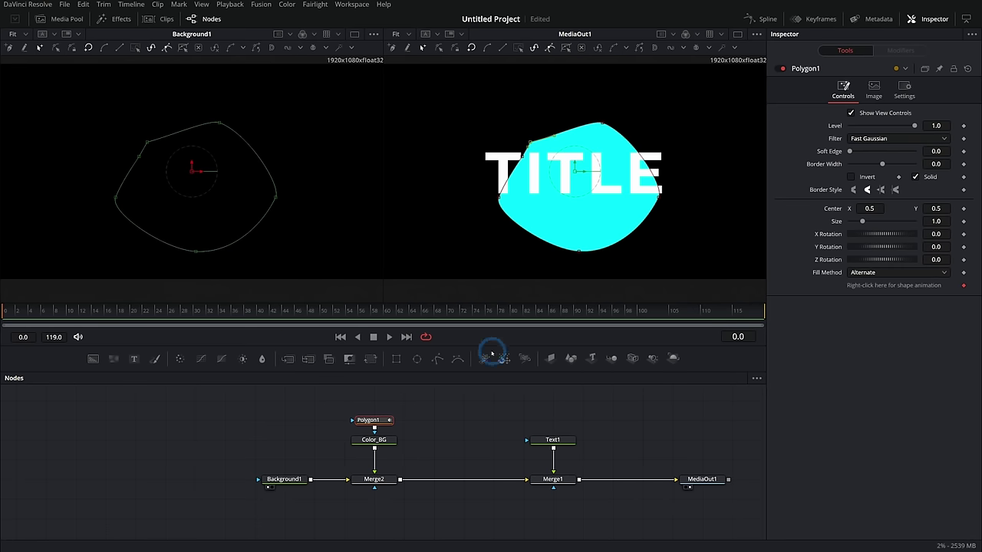
left_click(967, 68)
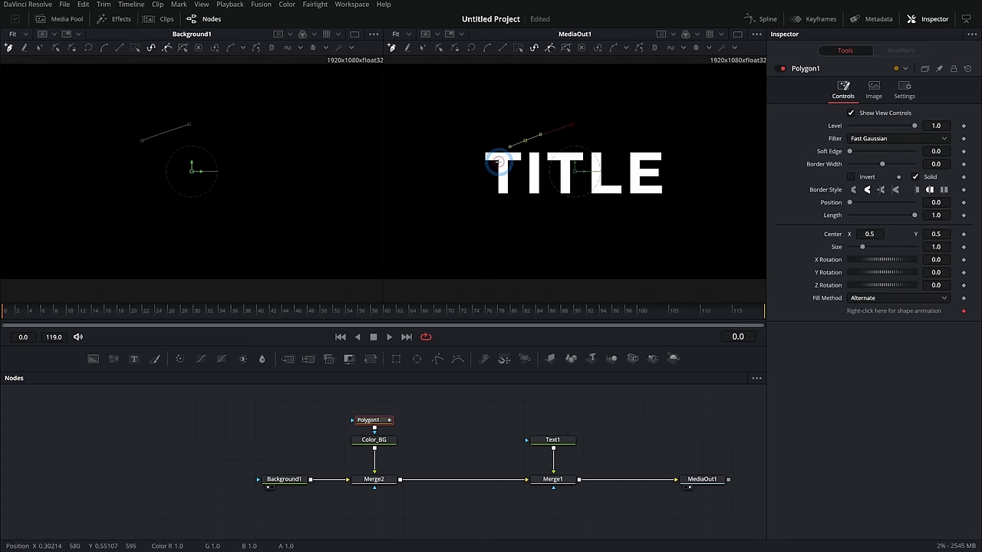
Draw a closed, self-crossing curved polygon path that loops around the first letters and below the title
left_click(566, 204)
left_click(635, 221)
left_click(567, 247)
left_click(524, 215)
left_click(586, 176)
left_click(609, 148)
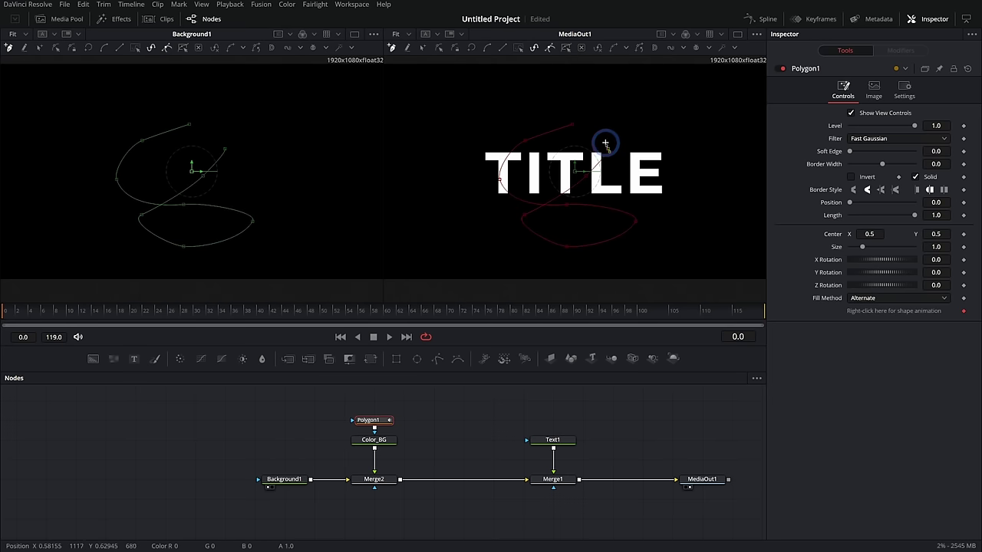
left_click(574, 125)
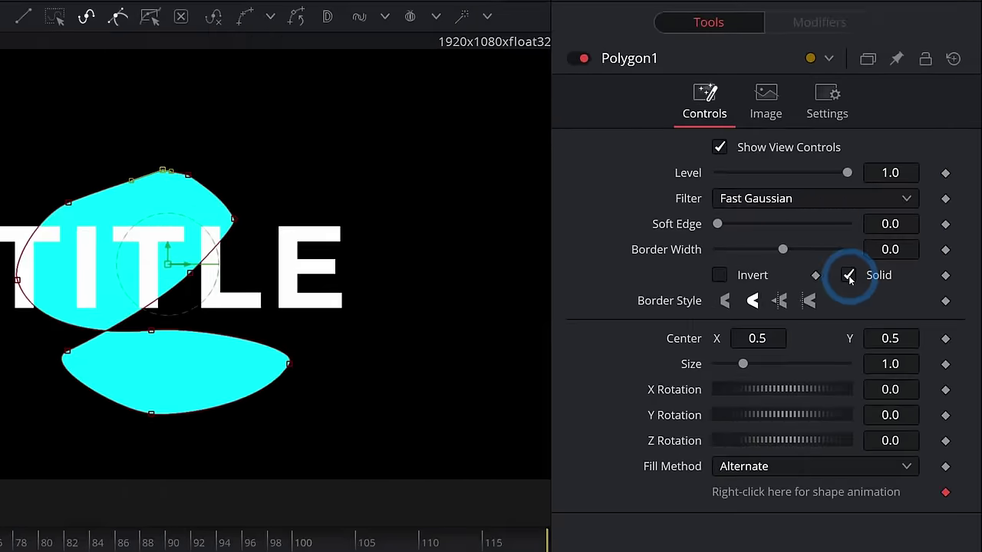
Turn off Solid for Polygon1, set its Border Width to 0.016 and shorten its Length to 0.024
left_click(915, 177)
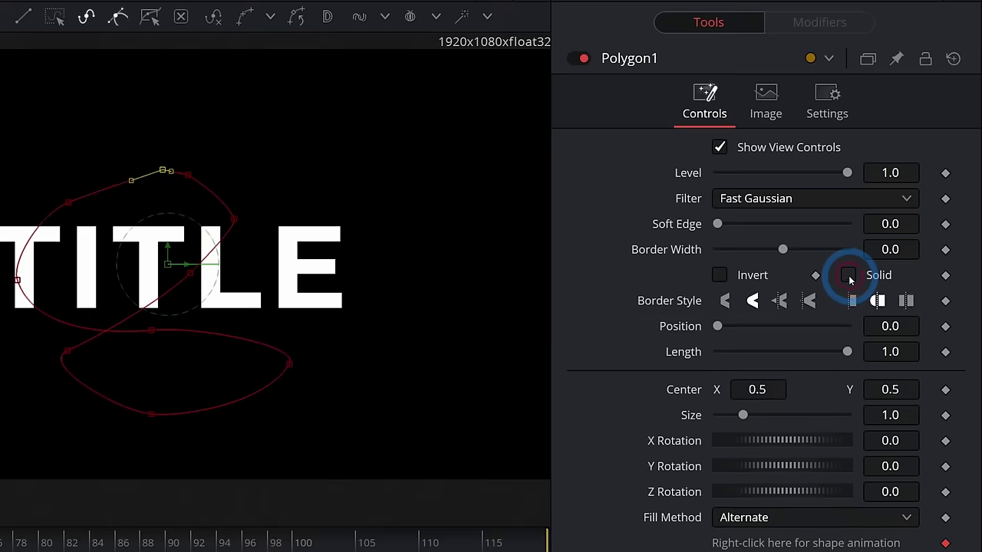
left_click_drag(783, 276, 790, 276)
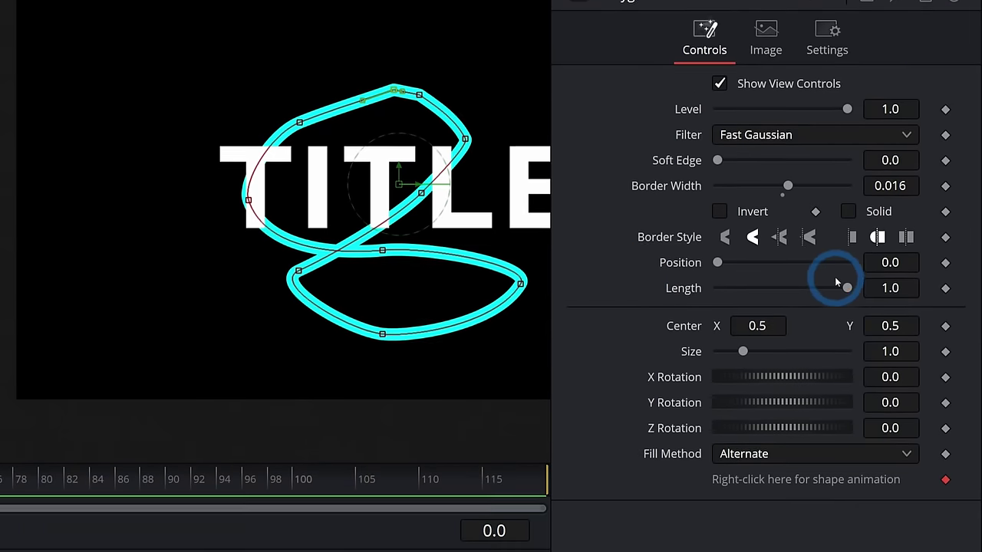
left_click_drag(844, 294, 722, 298)
Set Polygon1's Position to 0.37, Soft Edge to 0.0157 and Border Width to 0.029
left_click_drag(717, 244, 849, 245)
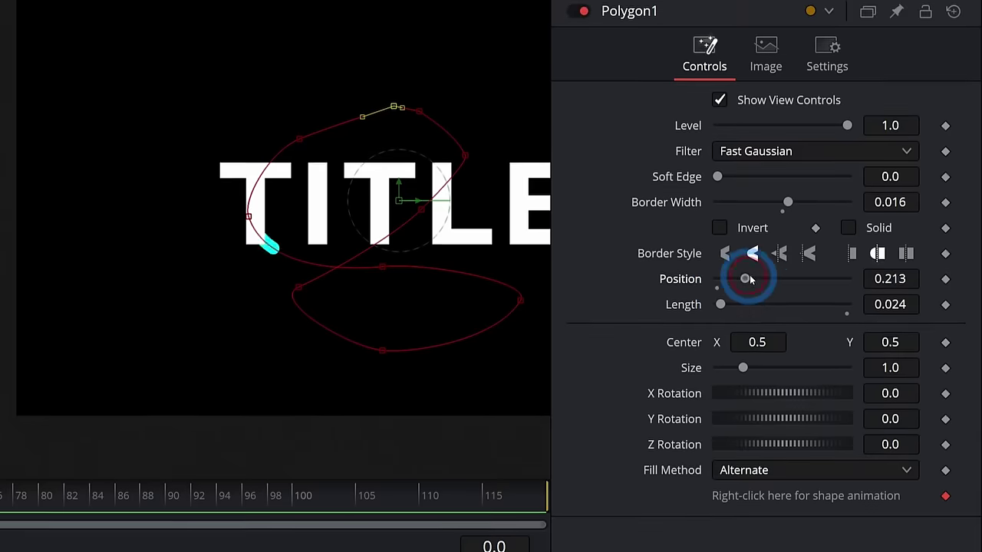
mouse_move(849, 281)
left_mouse_down()
mouse_move(724, 281)
mouse_move(844, 281)
mouse_move(737, 286)
mouse_move(772, 286)
left_mouse_up()
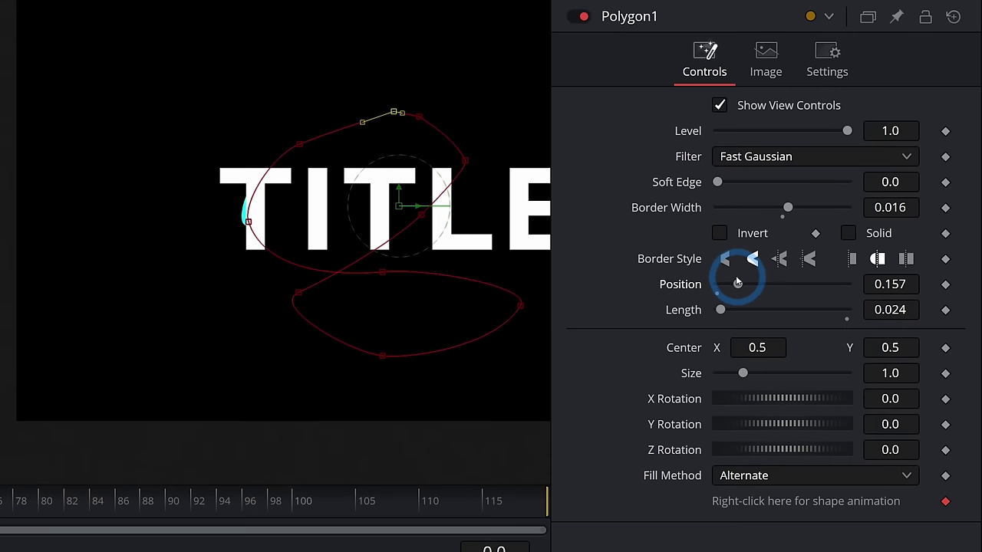
left_click_drag(718, 184, 728, 194)
left_click_drag(728, 280, 729, 273)
mouse_move(789, 297)
left_mouse_down()
mouse_move(717, 278)
mouse_move(817, 279)
mouse_move(766, 278)
left_mouse_up()
left_click(774, 375)
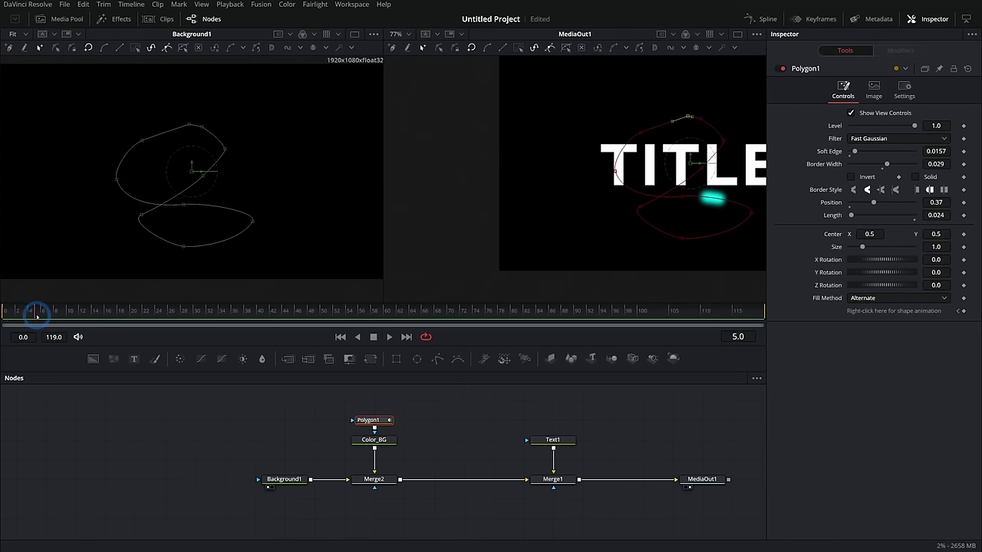
Start keyframing Polygon1's Position at frame 0 and set it to 1.0 at frame 24
left_click_drag(595, 221, 471, 229)
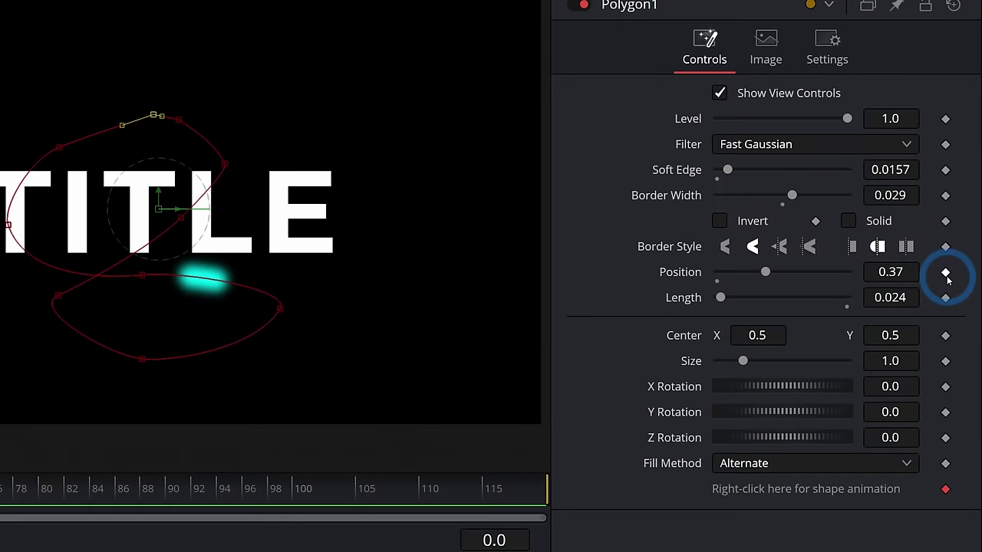
left_click(946, 273)
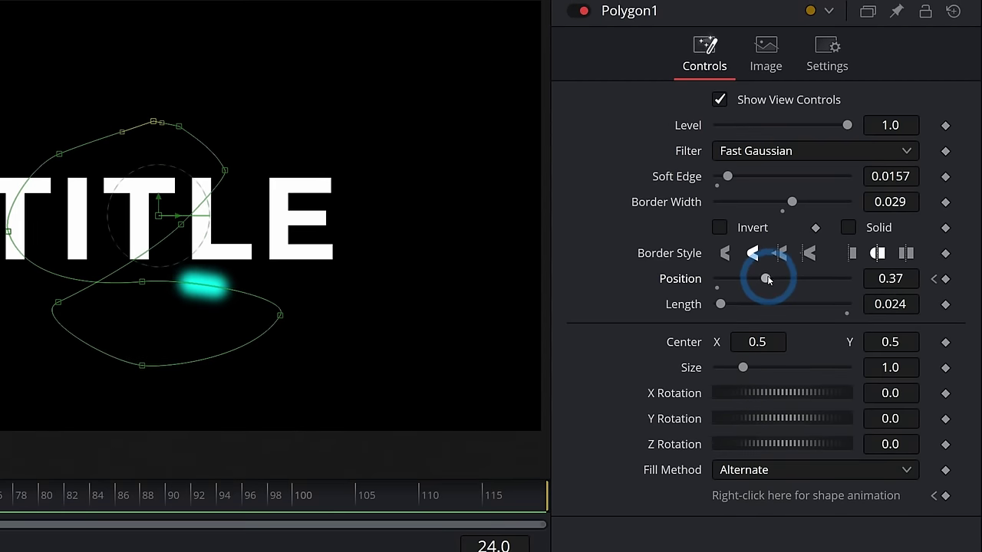
left_click_drag(874, 200, 927, 202)
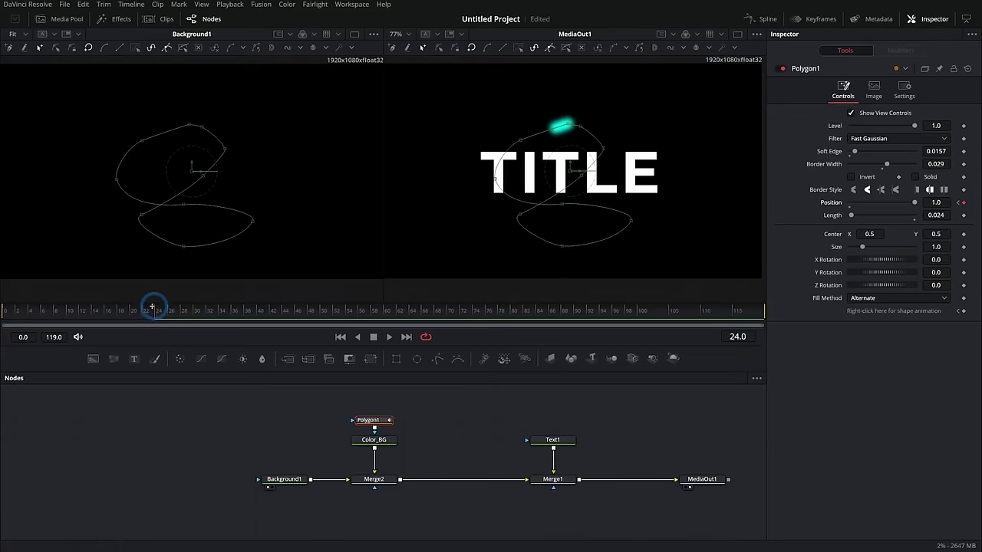
Return to frame 0 and set Polygon1's Position keyframe to 0.0
left_click_drag(152, 307, 6, 310)
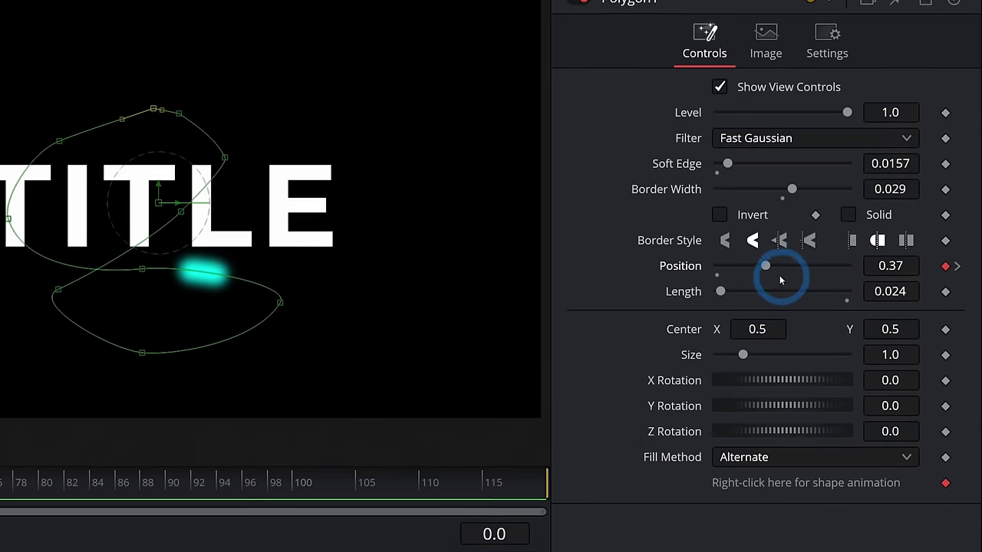
left_click_drag(872, 202, 850, 204)
left_click_drag(719, 278, 709, 279)
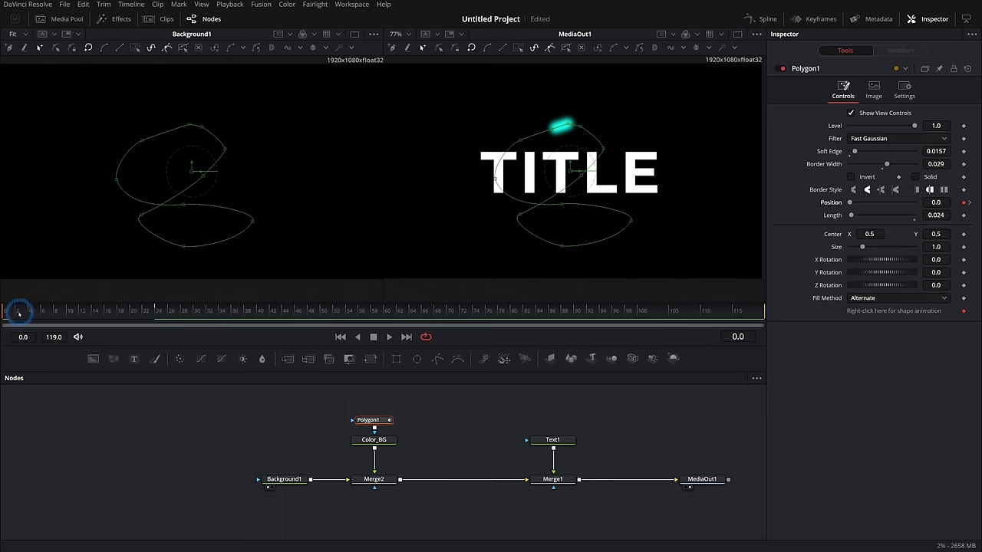
Preview the stroke up to frame 24 and display Polygon1's Position curve in the Spline editor
left_click_drag(19, 313, 157, 310)
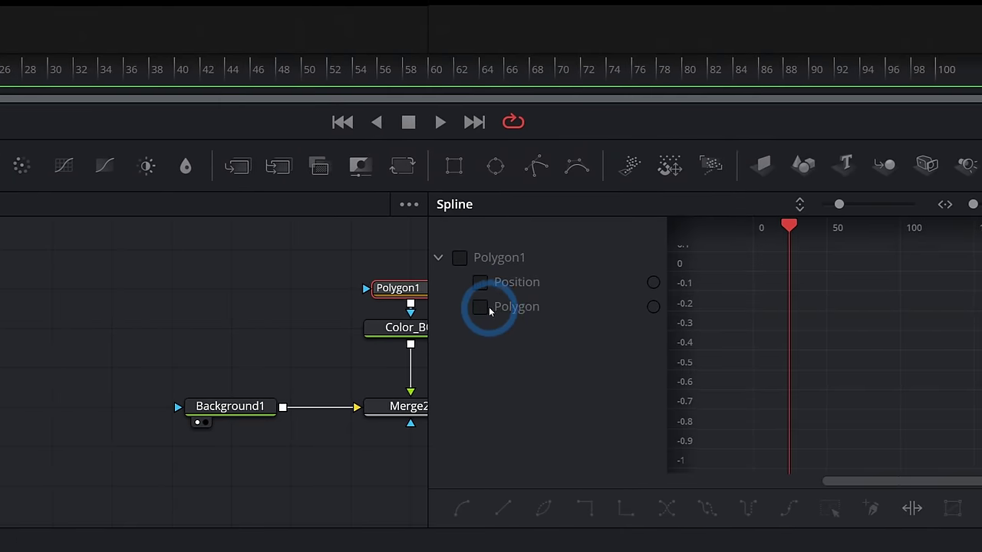
left_click(410, 429)
left_click(410, 430)
left_click(490, 307)
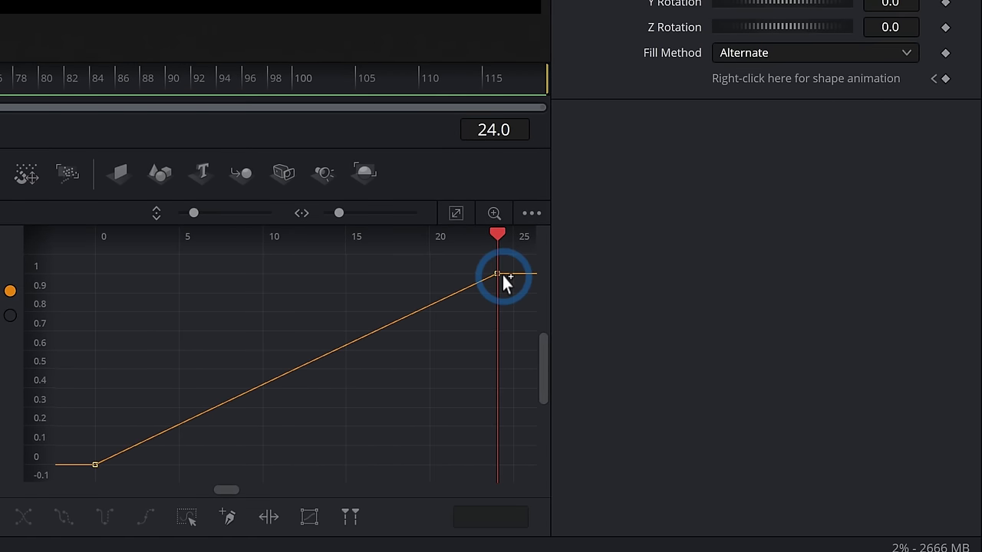
Select both Position keyframes, set their curve to Loop, and scrub the timeline to check the repeating motion
left_click_drag(514, 281, 77, 505)
left_click_drag(492, 474, 496, 465)
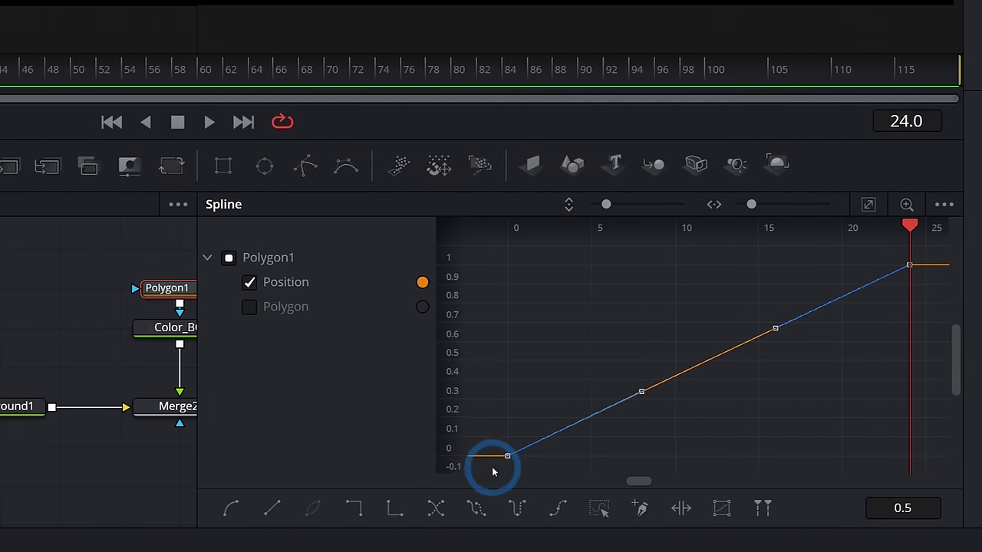
right_click(508, 461)
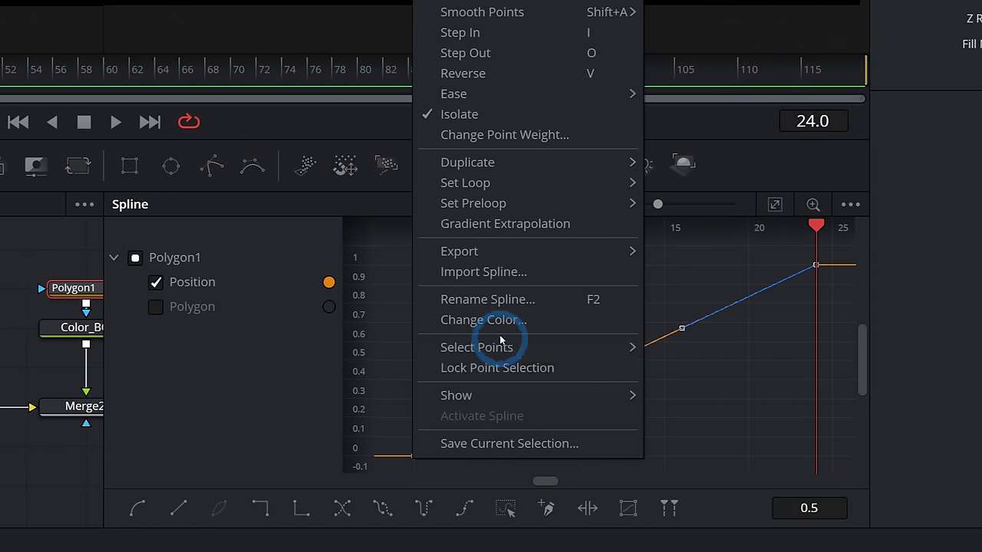
mouse_move(625, 184)
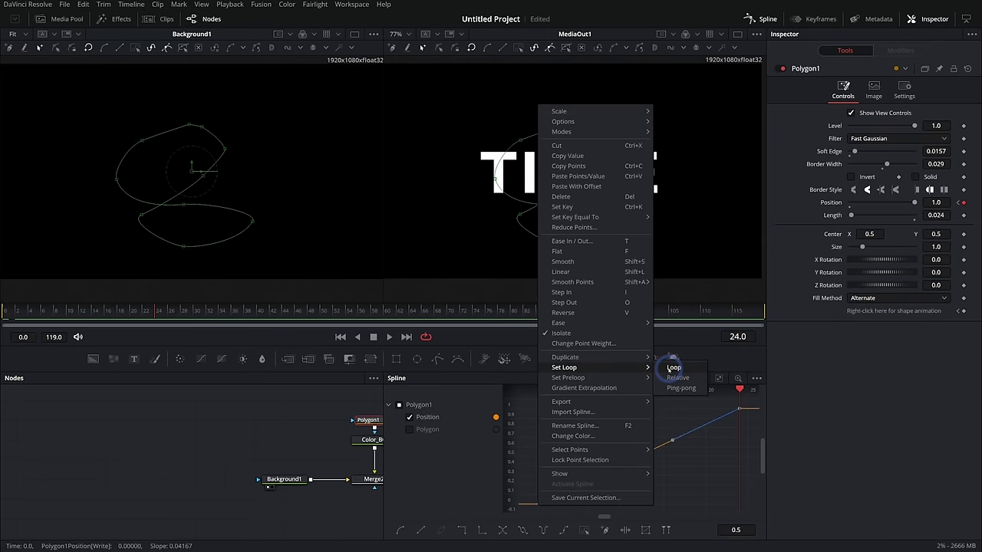
left_click(673, 367)
left_click_drag(662, 376, 655, 378)
left_click_drag(700, 444, 623, 449)
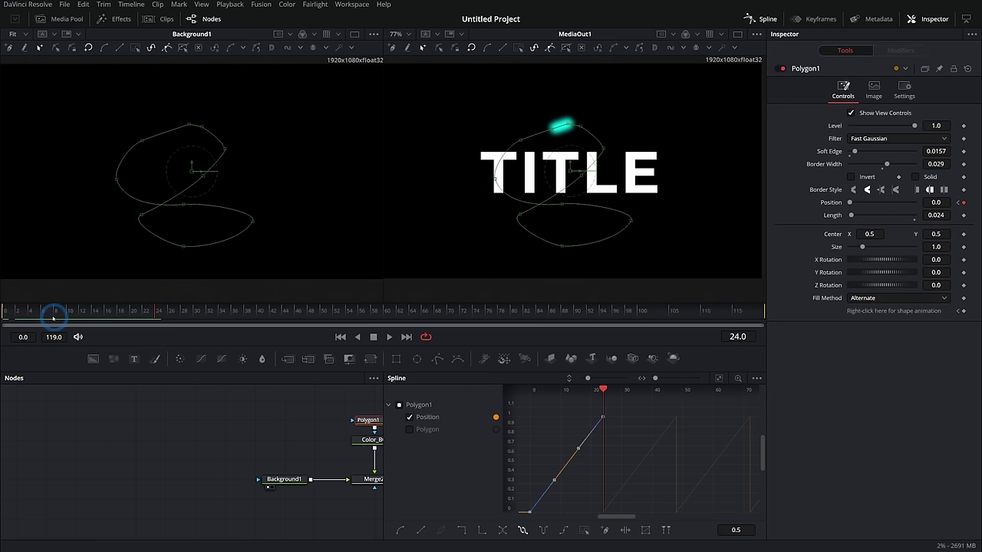
left_click_drag(3, 309, 150, 312)
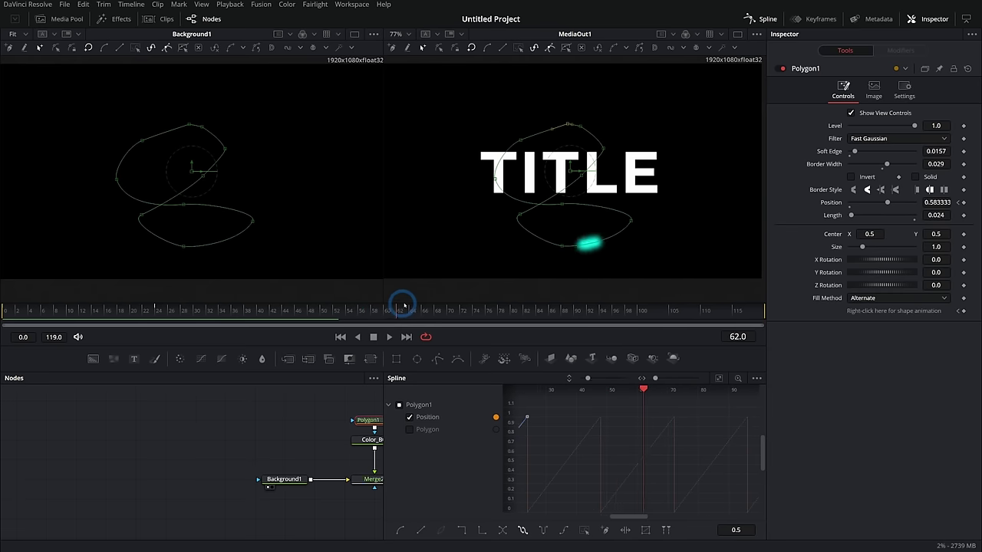
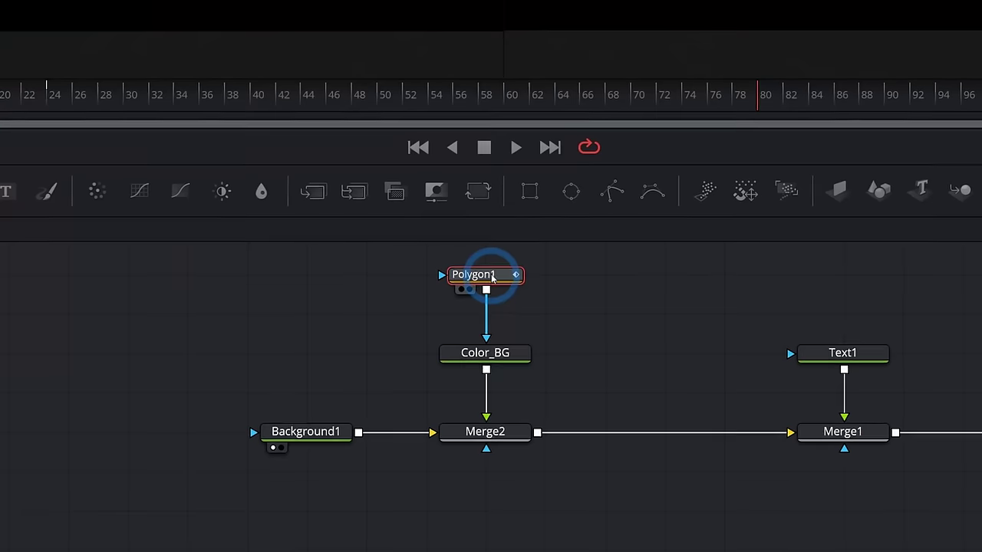
Copy Polygon1 and paste it as an instance in the empty area beside it
left_click(376, 421)
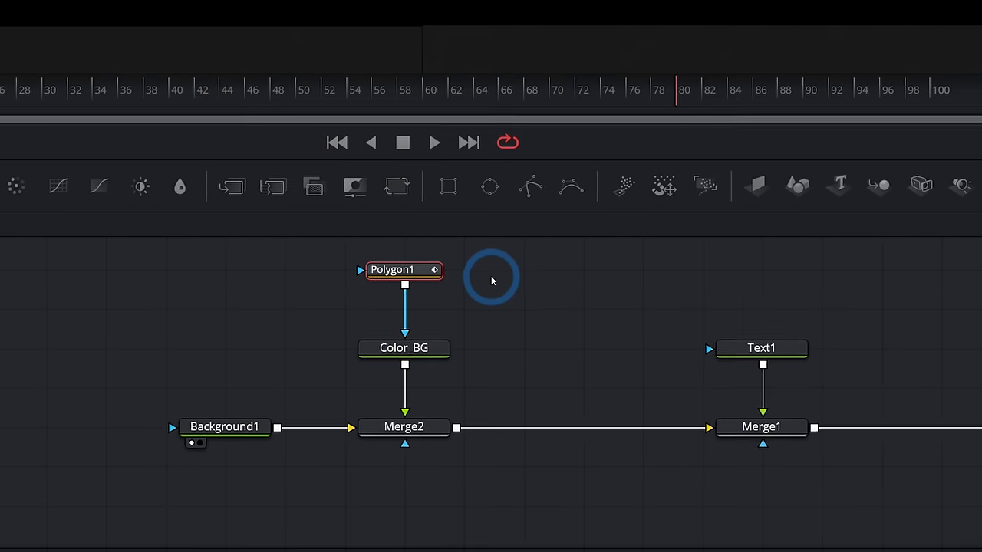
left_click(589, 288)
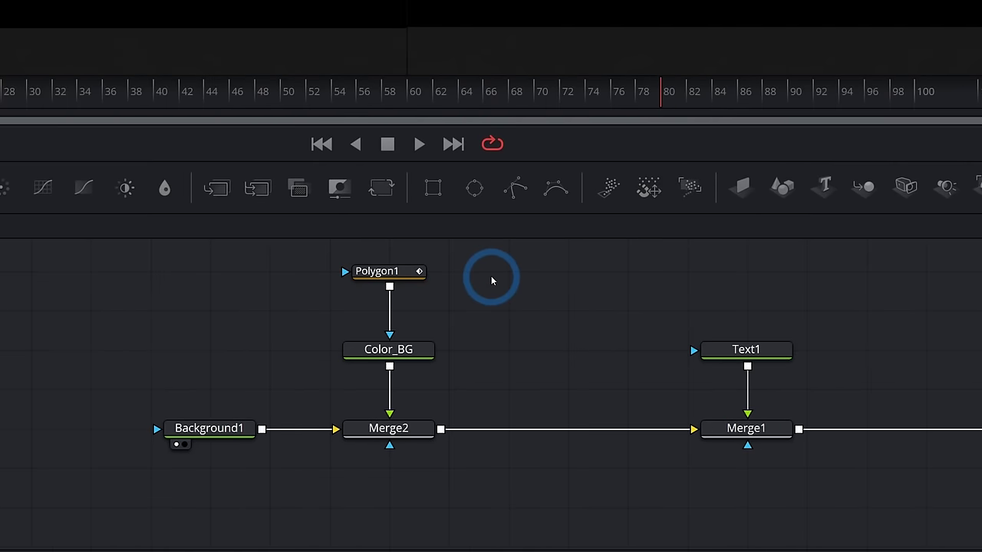
key("ctrl+shift+v")
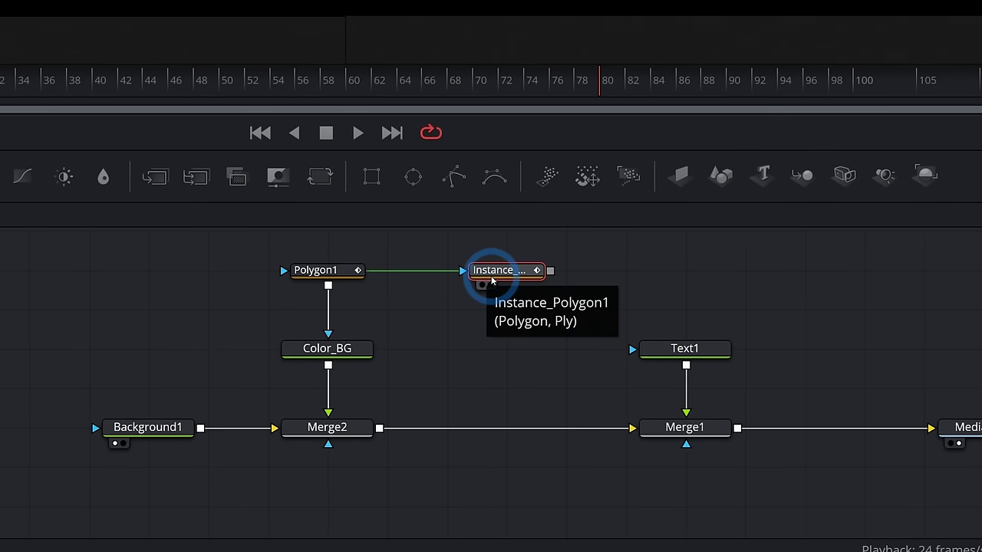
Deinstance the Soft Edge and Border Width parameters of Instance_Polygon1
left_click(492, 281)
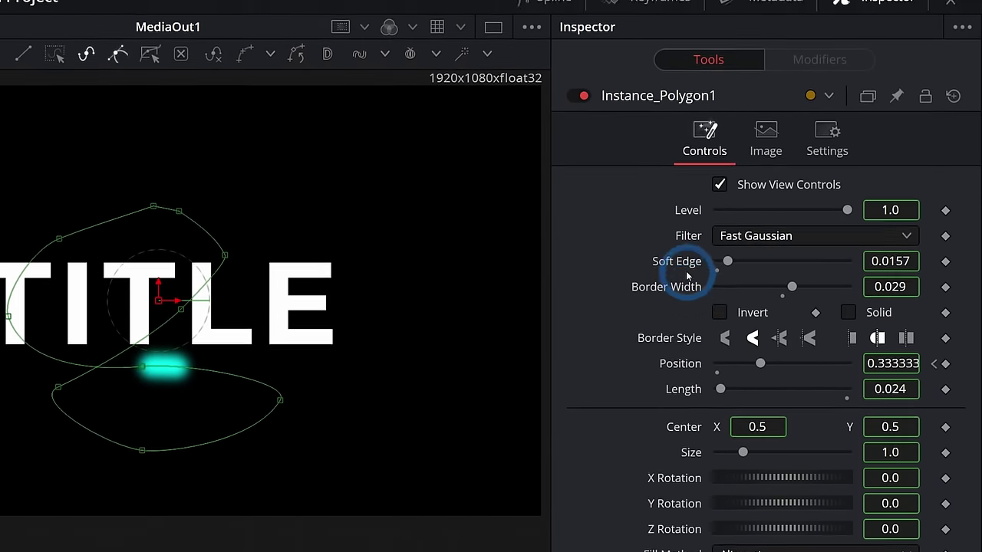
right_click(684, 277)
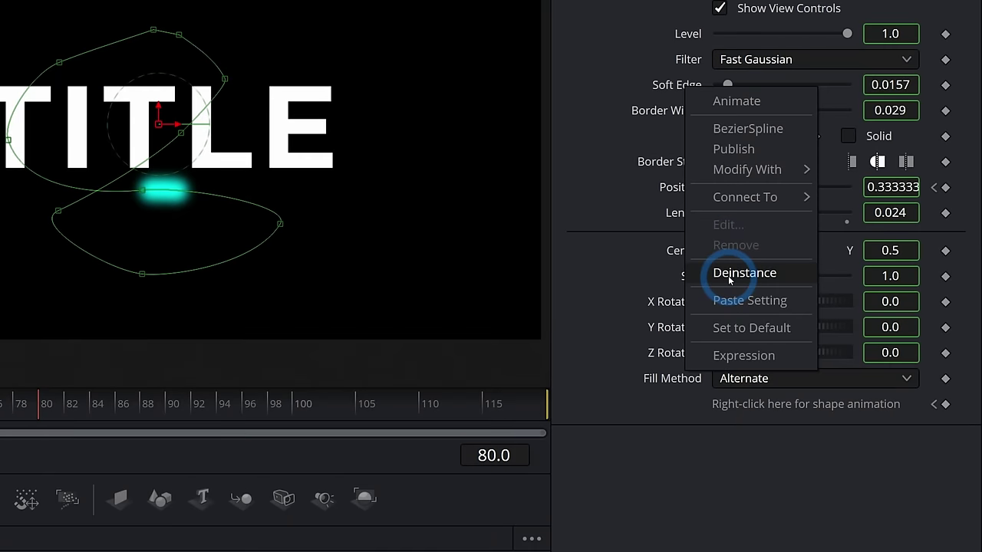
left_click(724, 463)
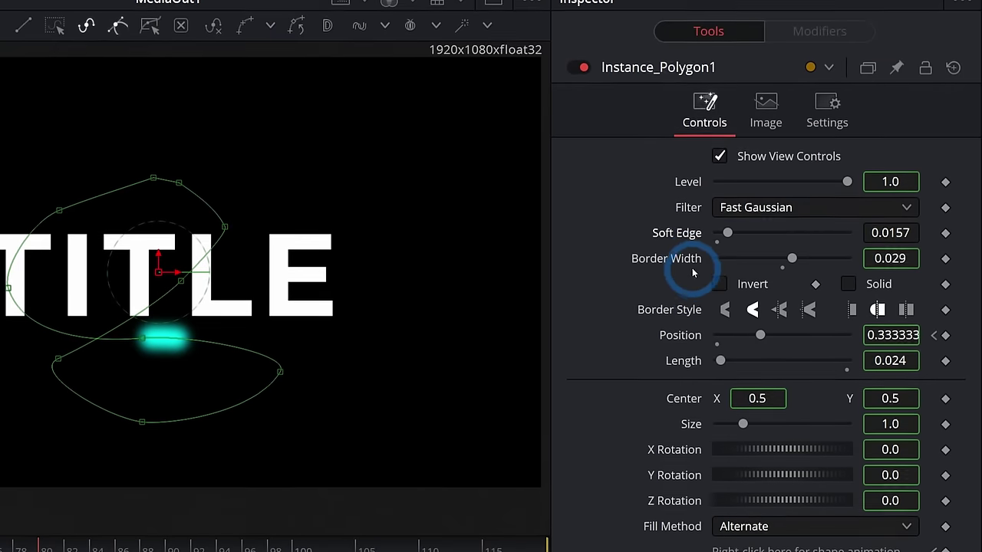
right_click(696, 109)
left_click(756, 302)
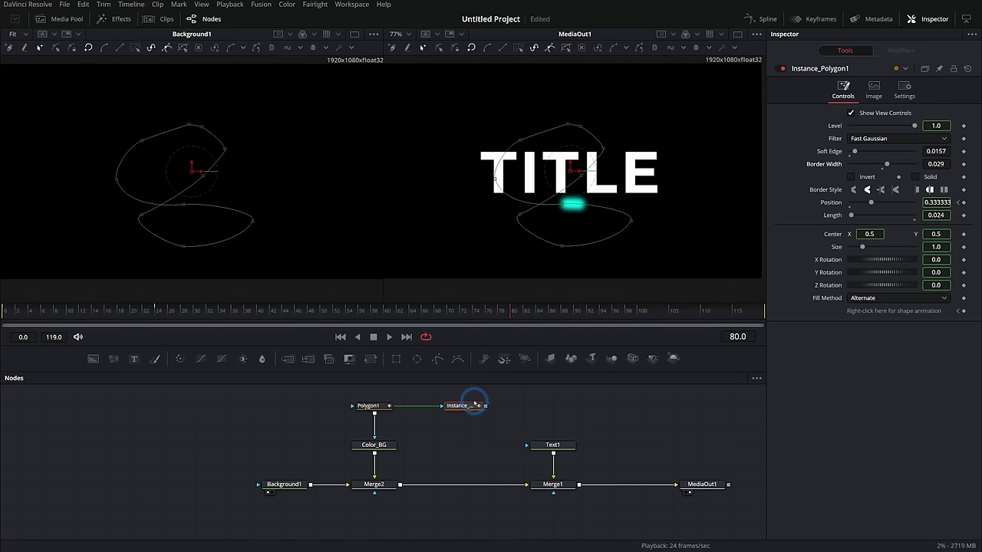
Add a Background node below Instance_Polygon1, make it white and rename it White_BG
left_click_drag(93, 360, 464, 445)
left_click(850, 174)
left_click(848, 181)
left_click(850, 174)
key("F2")
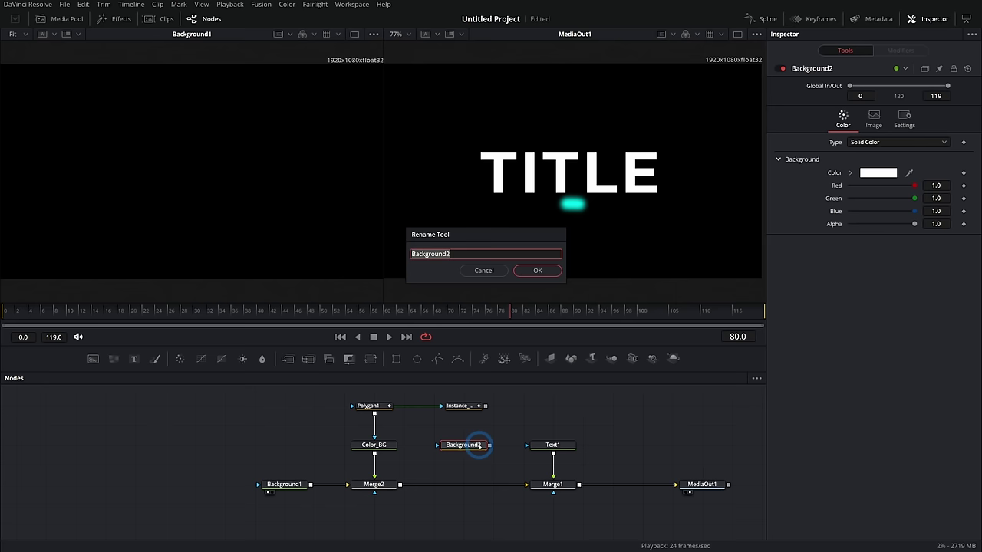
type("White_BG")
key("Return")
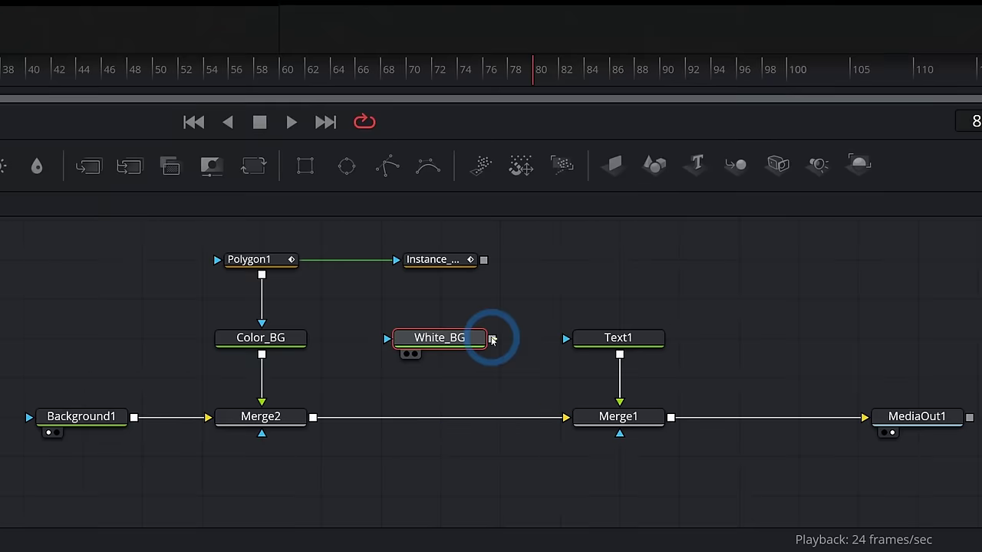
Merge White_BG over Merge2's output and connect Instance_Polygon1 as White_BG's mask
left_click_drag(489, 445, 401, 484)
left_click_drag(493, 279, 450, 344)
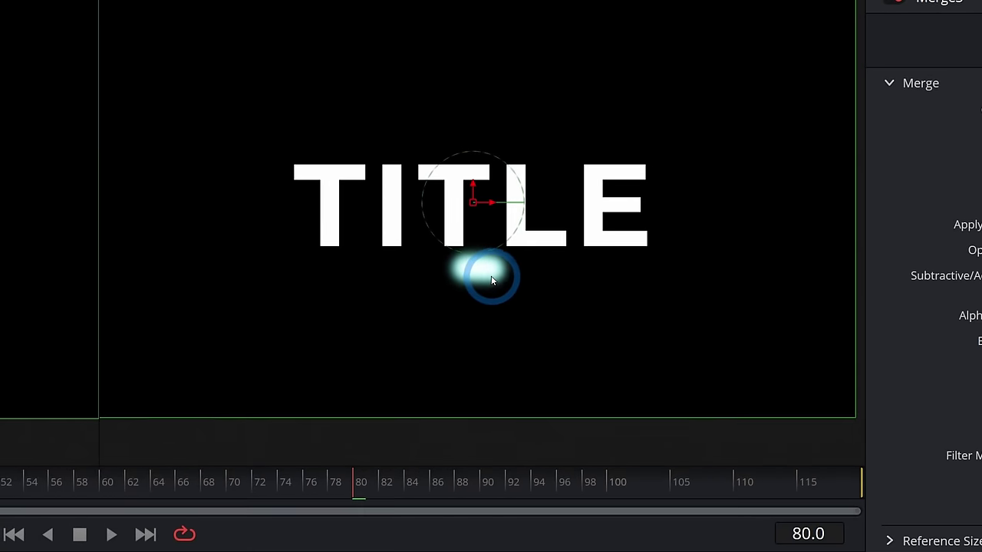
Reduce Instance_Polygon1's Border Width and Soft Edge to form a thinner white core, and play back the result
left_click(465, 406)
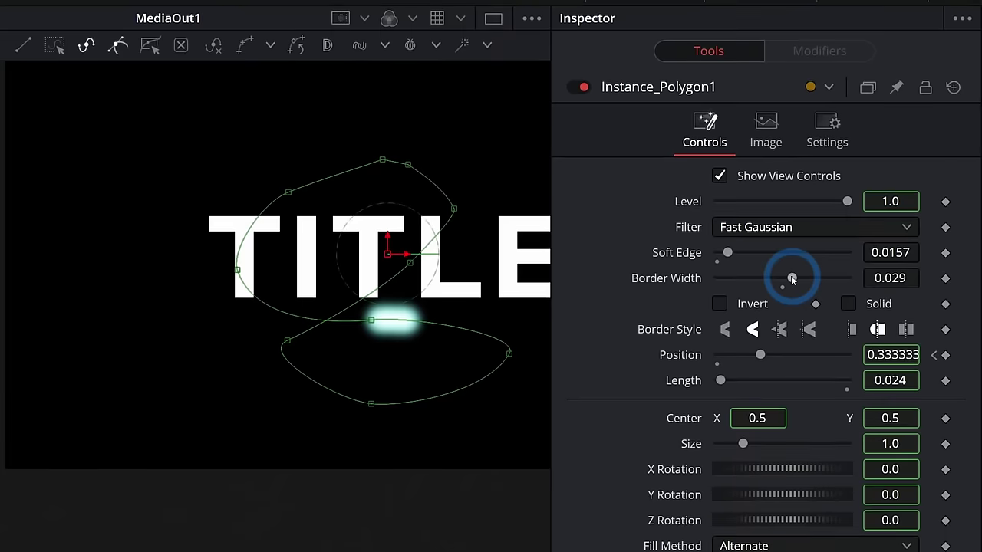
left_click_drag(887, 165, 885, 165)
left_click_drag(730, 250, 722, 280)
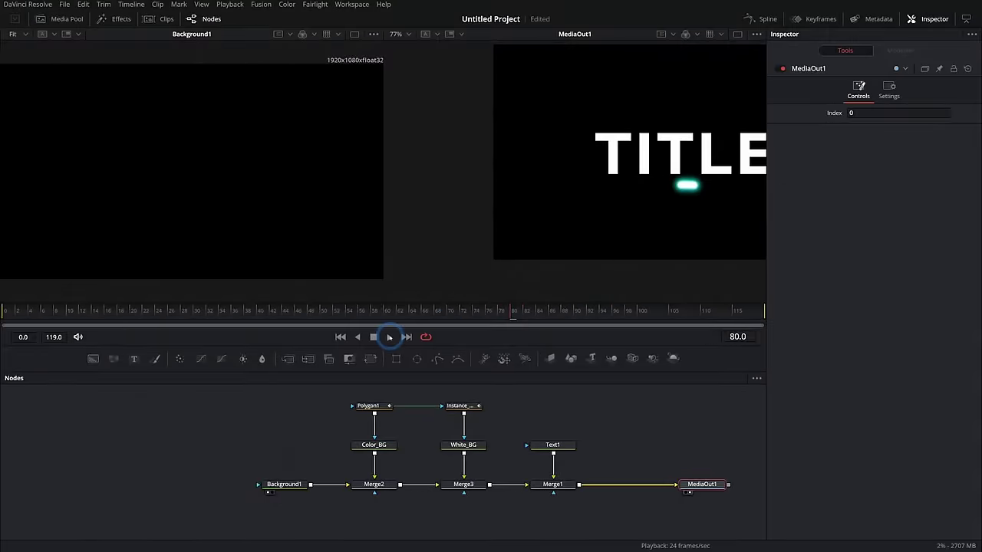
left_click(389, 337)
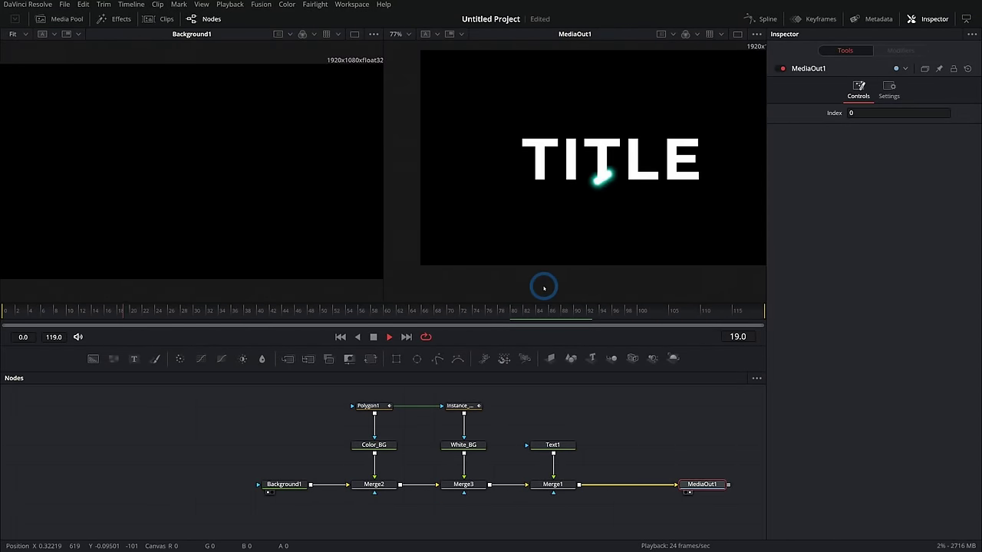
key("space")
Move the stroke nodes away from the Text1 branch and add a Displace node after Merge3
left_click_drag(289, 395, 328, 486)
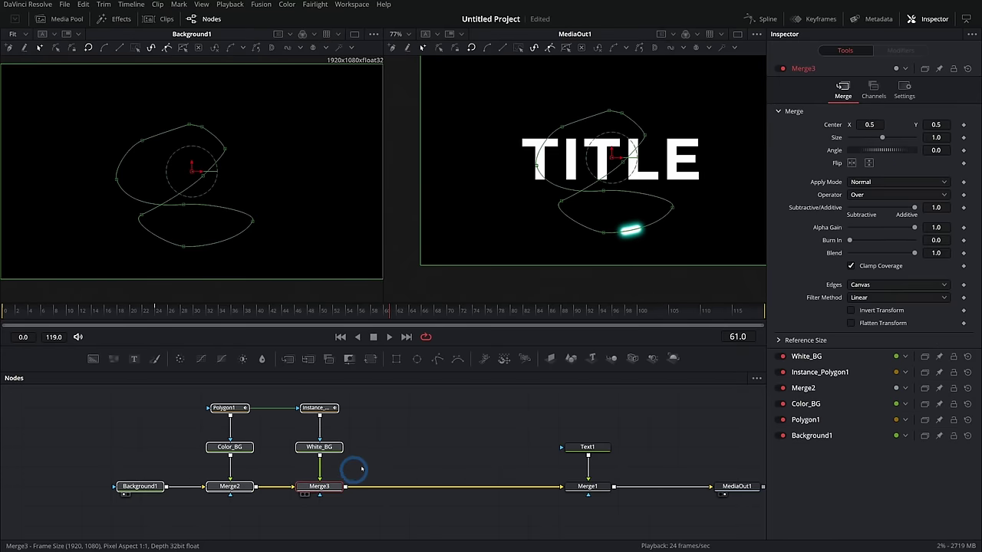
left_click(602, 215)
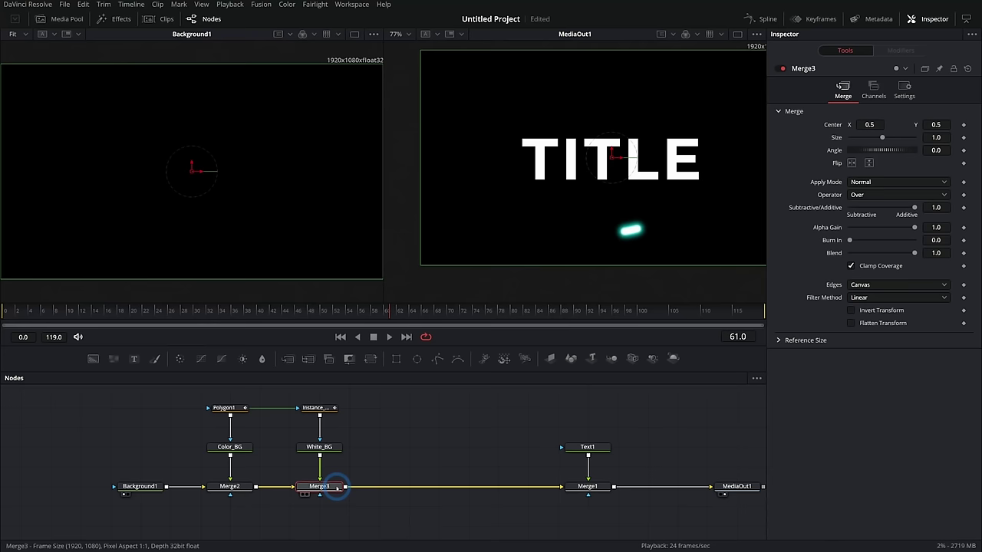
key("shift+space")
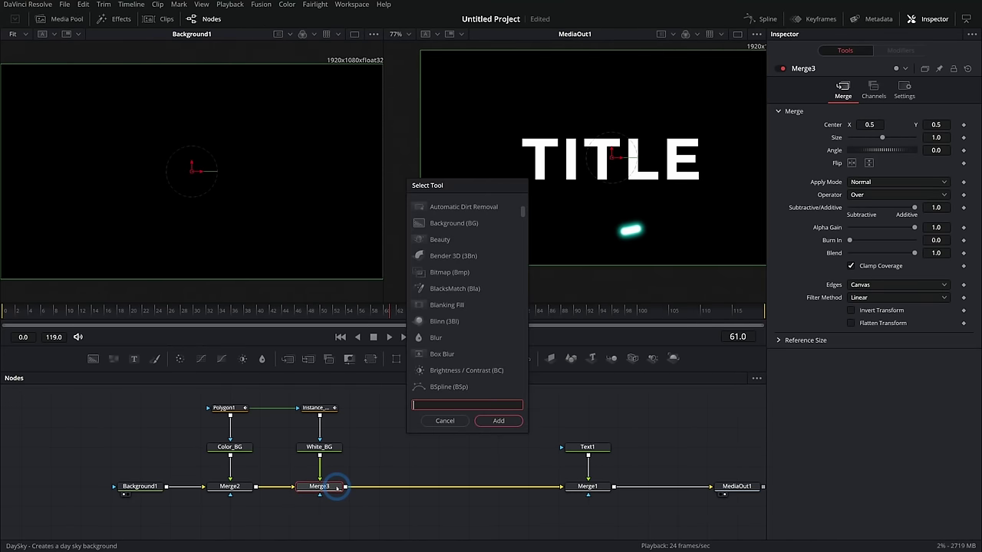
type("dsp")
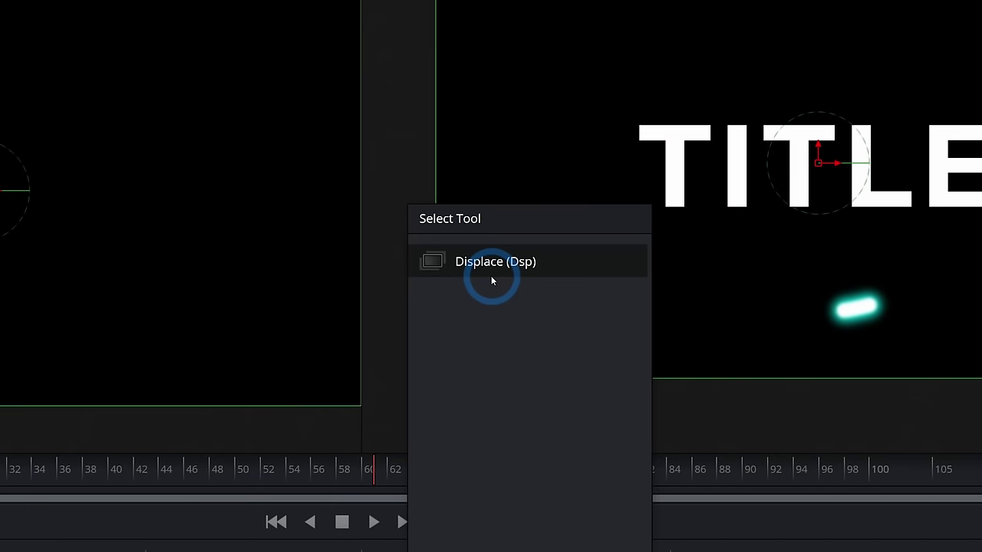
left_click(493, 281)
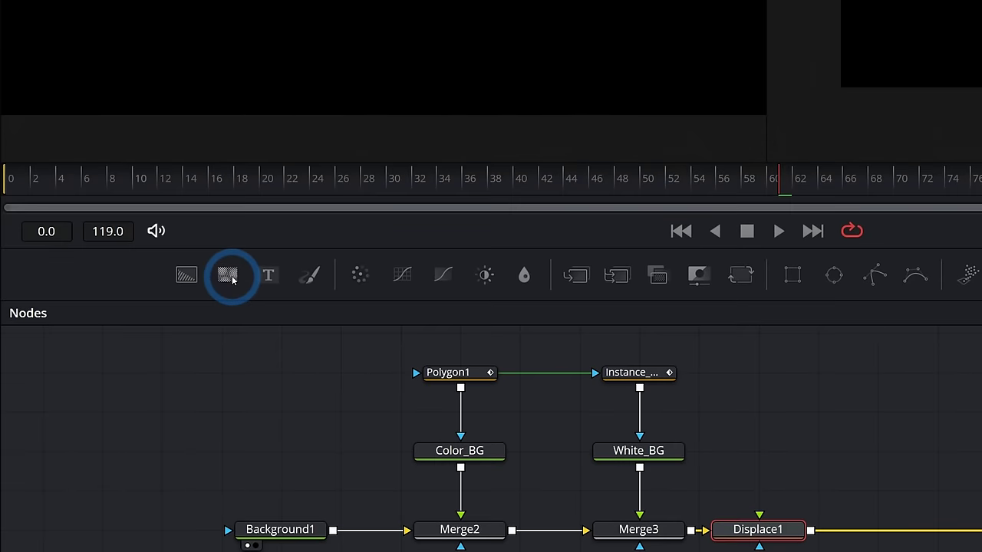
Add a Fast Noise node feeding Displace1's foreground input, view it, and set its Detail to 2.36 and Scale to 7.24
left_click_drag(227, 277, 800, 493)
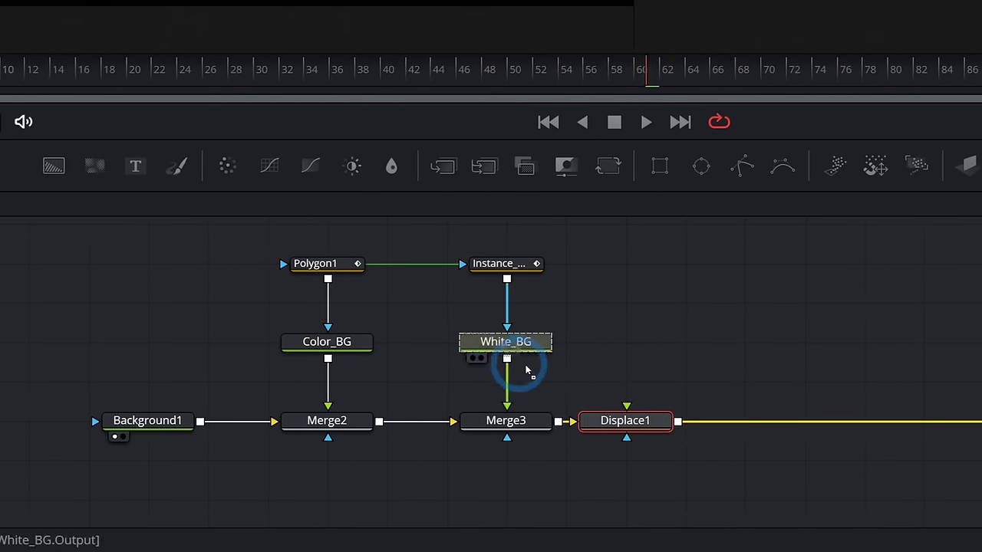
left_click_drag(508, 381, 456, 419)
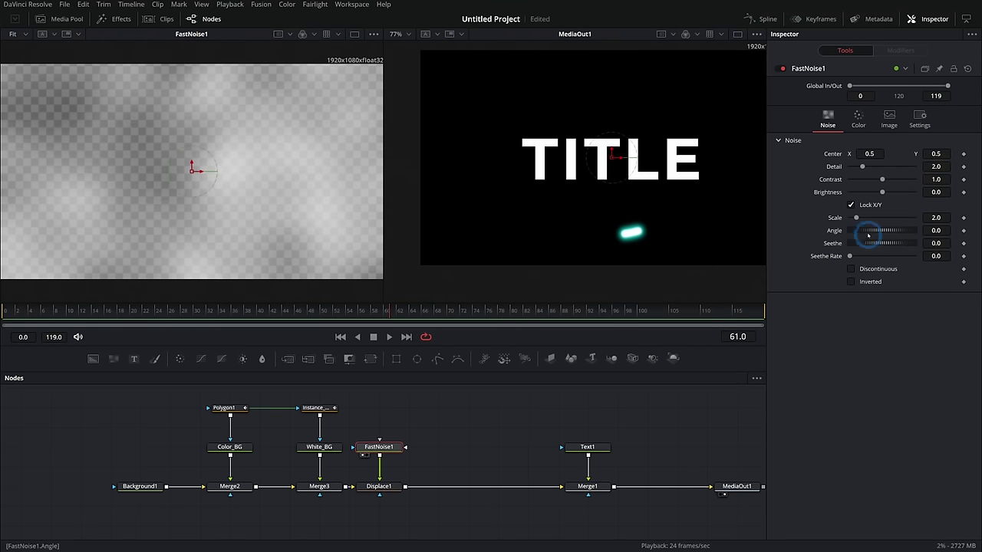
left_click_drag(857, 218, 874, 219)
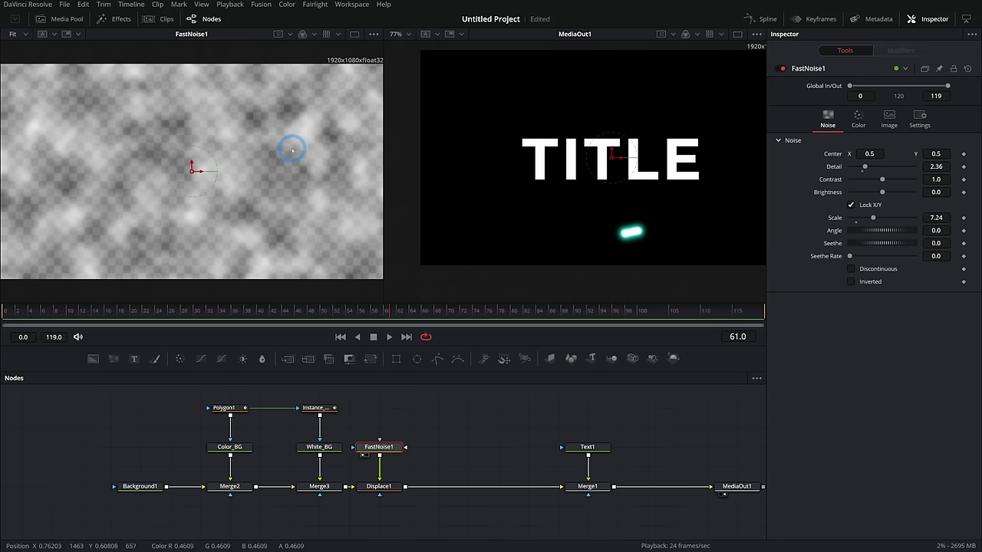
Set Displace1's Offset to -0.5 and Refraction Strength to -0.84
left_click(379, 486)
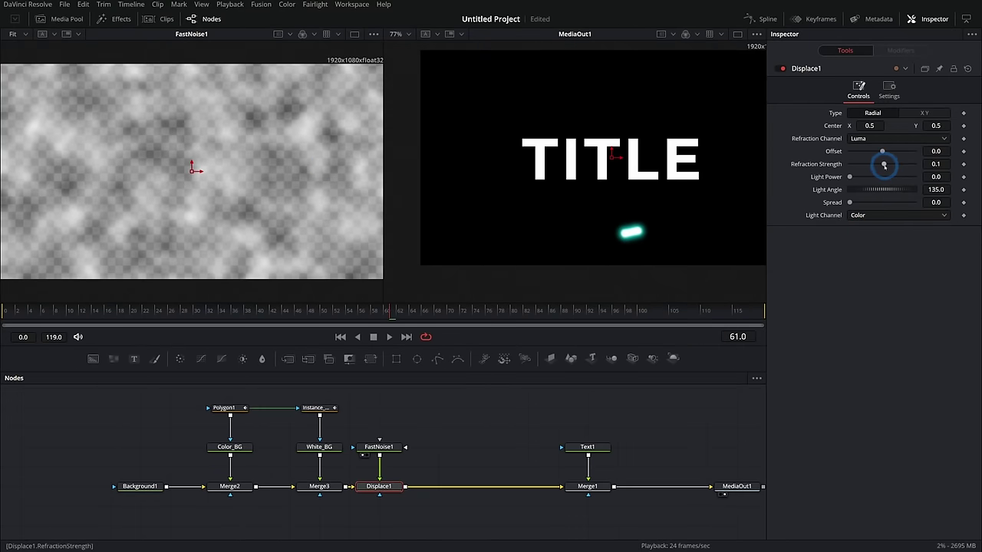
left_click_drag(888, 165, 846, 151)
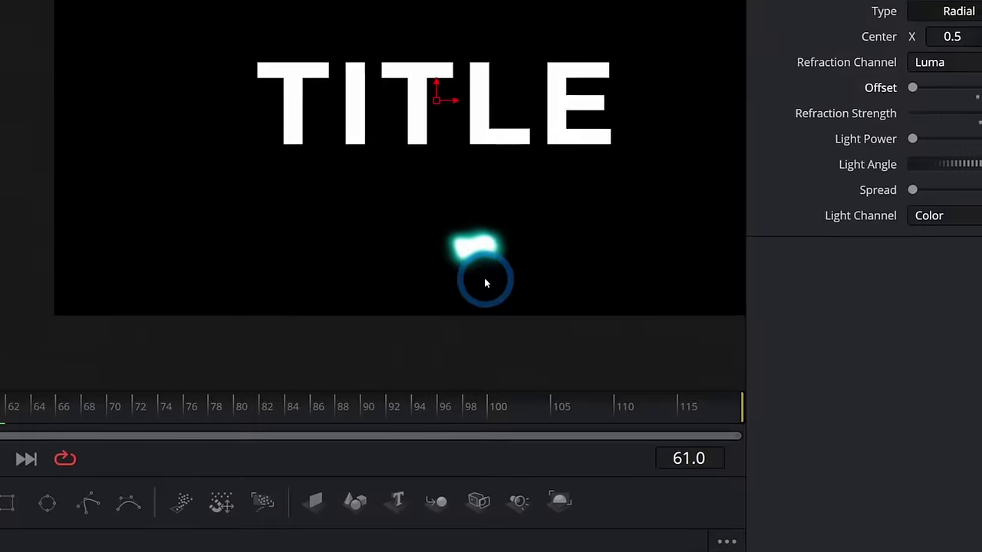
left_click_drag(892, 164, 894, 166)
left_click_drag(807, 279, 754, 279)
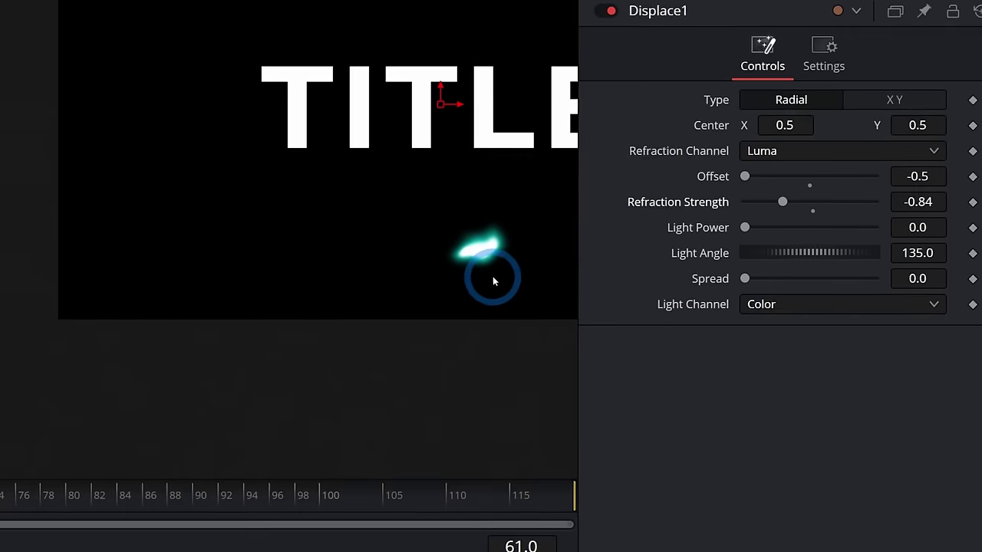
Scrub and play through the timeline to check how the displacement distorts the moving stroke
left_click_drag(393, 310, 230, 310)
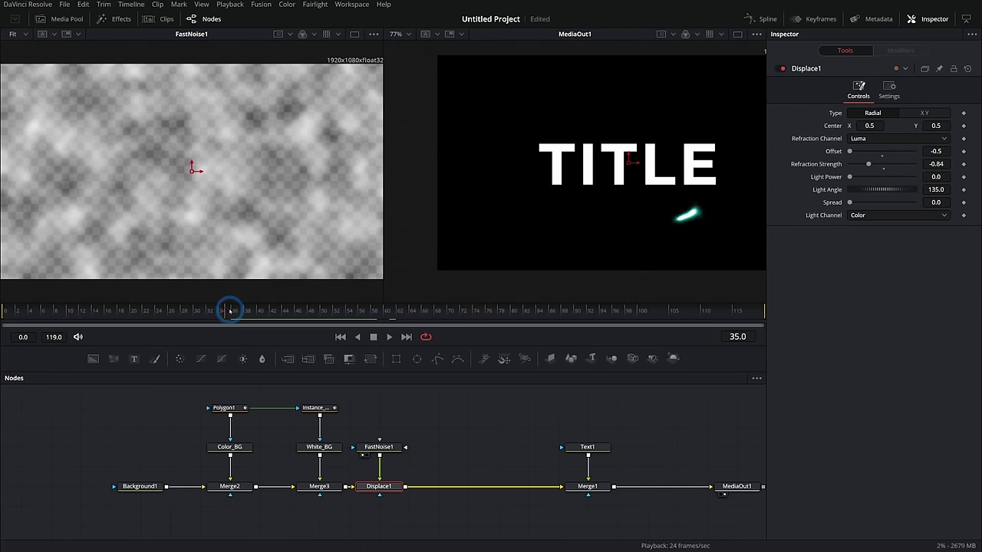
left_click(374, 337)
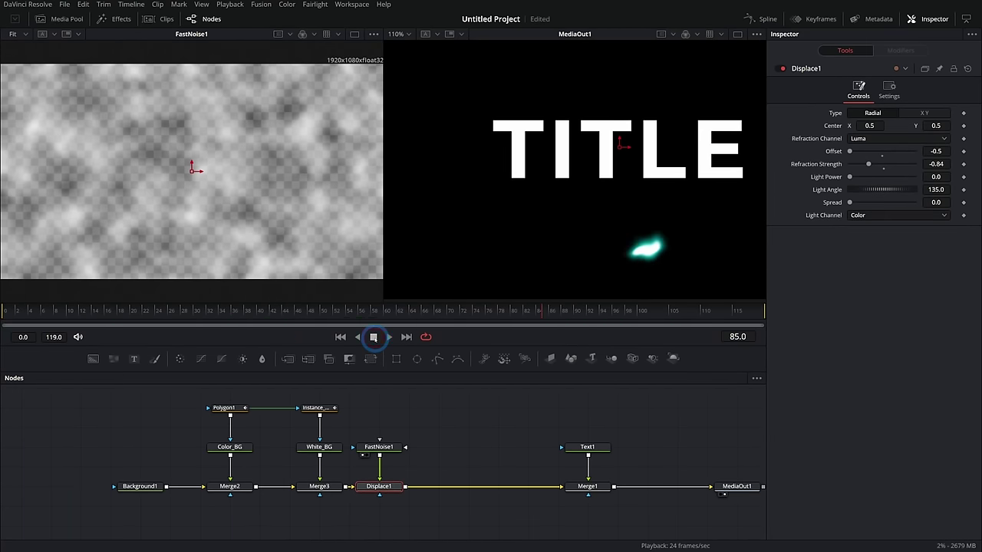
left_click_drag(314, 313, 349, 312)
left_click(425, 421)
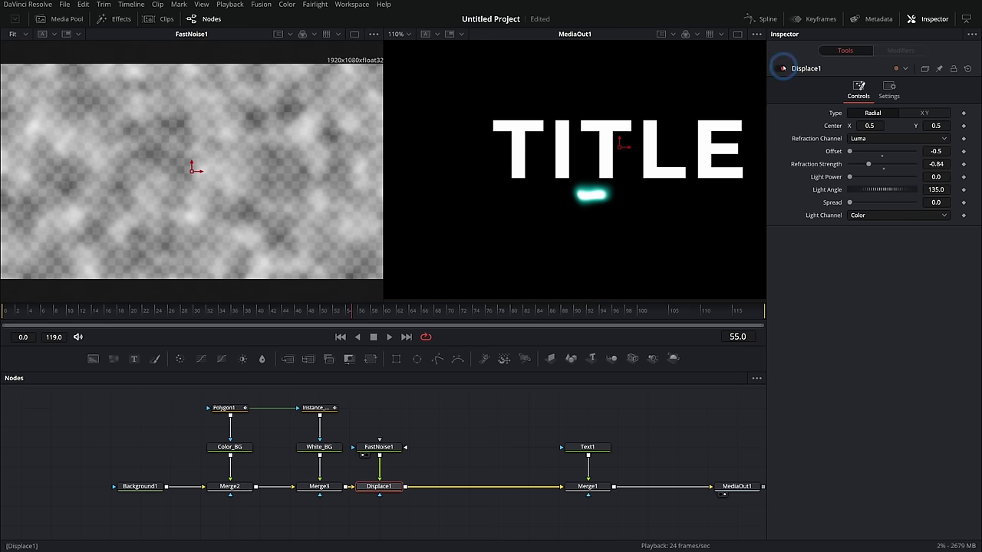
Toggle Displace1 off and on at frame 70 to compare the stroke with and without the displacement
left_click_drag(434, 310, 447, 310)
left_click(780, 69)
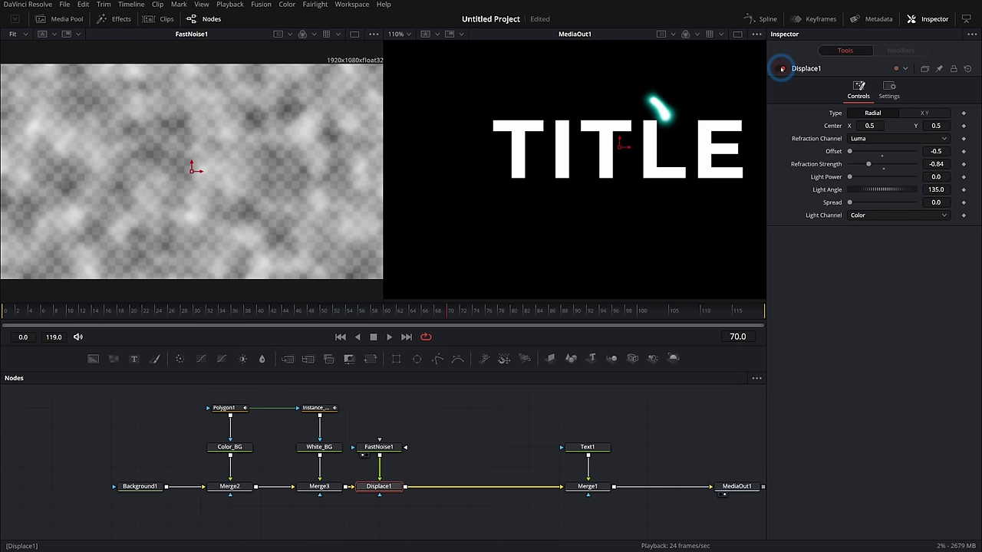
left_click(780, 68)
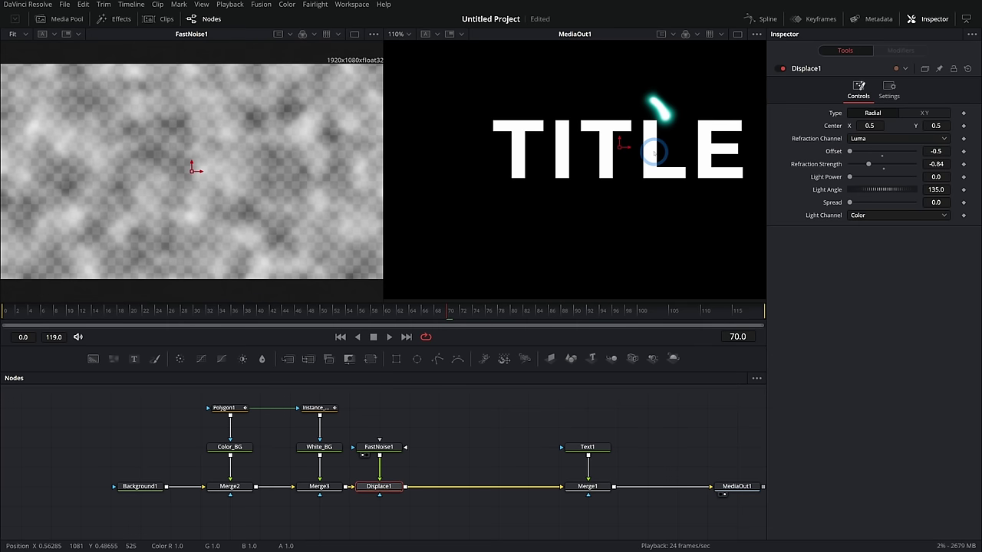
Reshape Polygon1's path at frame 105 by moving its points into two wide, flattened loops stretching across the TITLE text
left_click(230, 408)
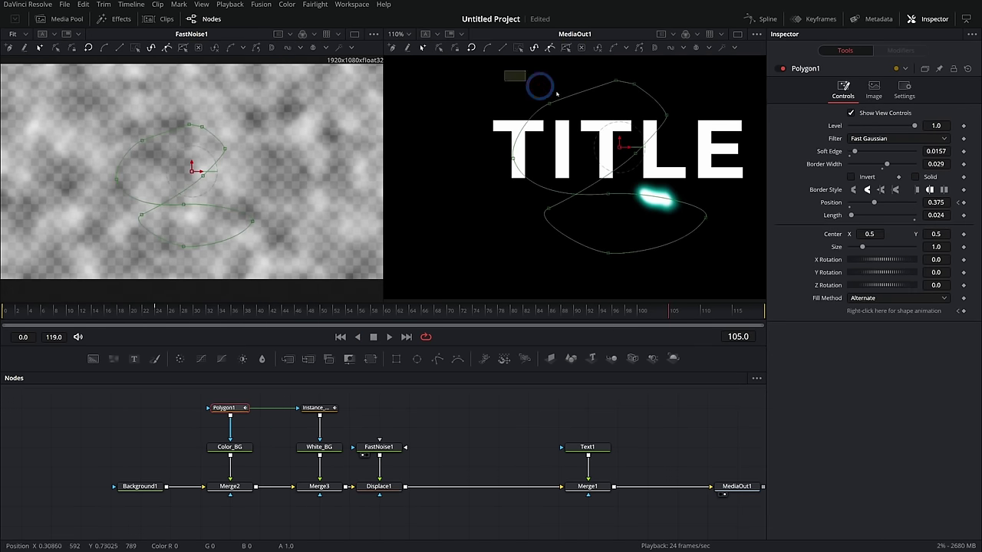
left_click_drag(557, 94, 739, 257)
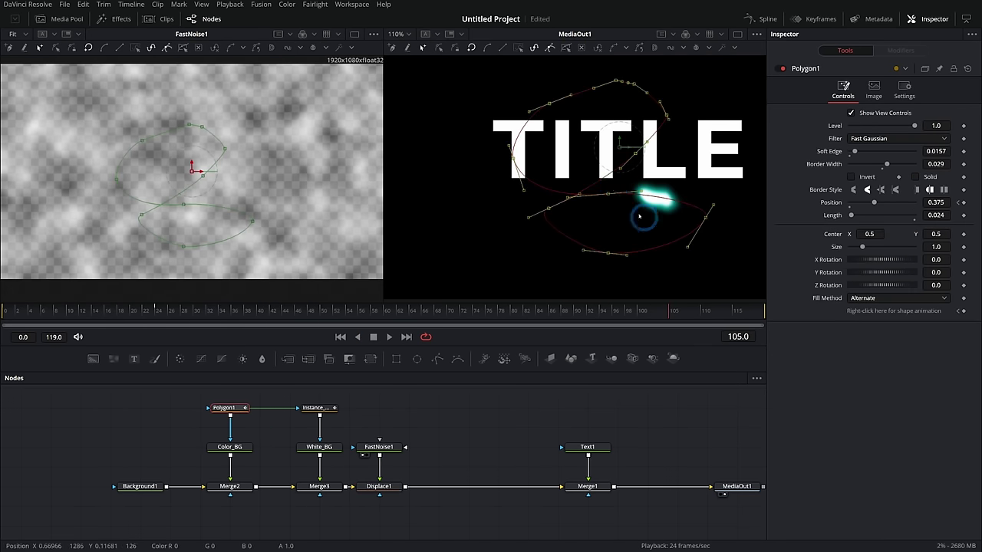
left_click_drag(609, 192, 637, 166)
left_click(742, 97)
left_click_drag(735, 103, 727, 125)
left_click_drag(688, 79, 492, 141)
left_click_drag(572, 101, 536, 198)
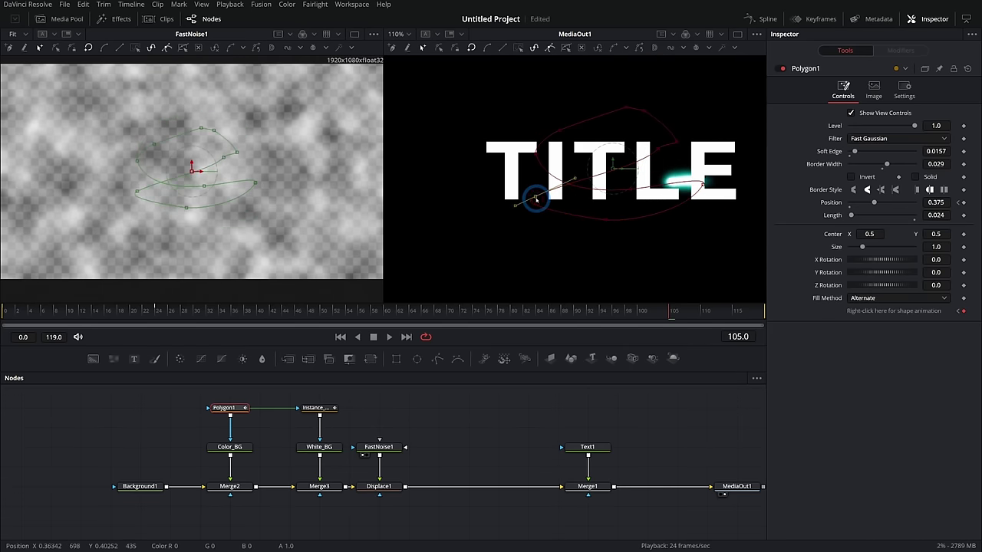
left_click_drag(537, 155, 513, 209)
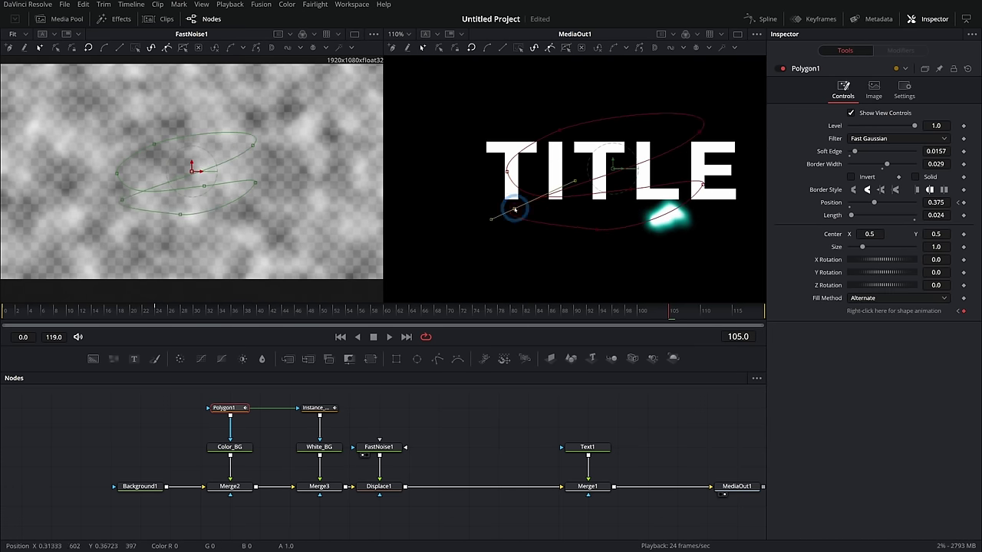
Play the animation and scrub through to frame 105 to check how the polygon path changes over time
left_click(389, 336)
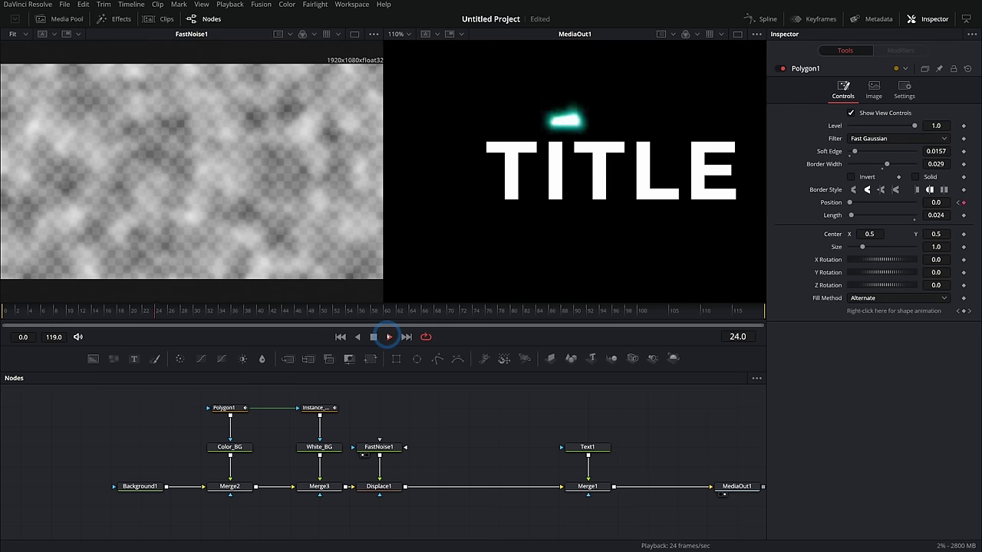
left_click(226, 407)
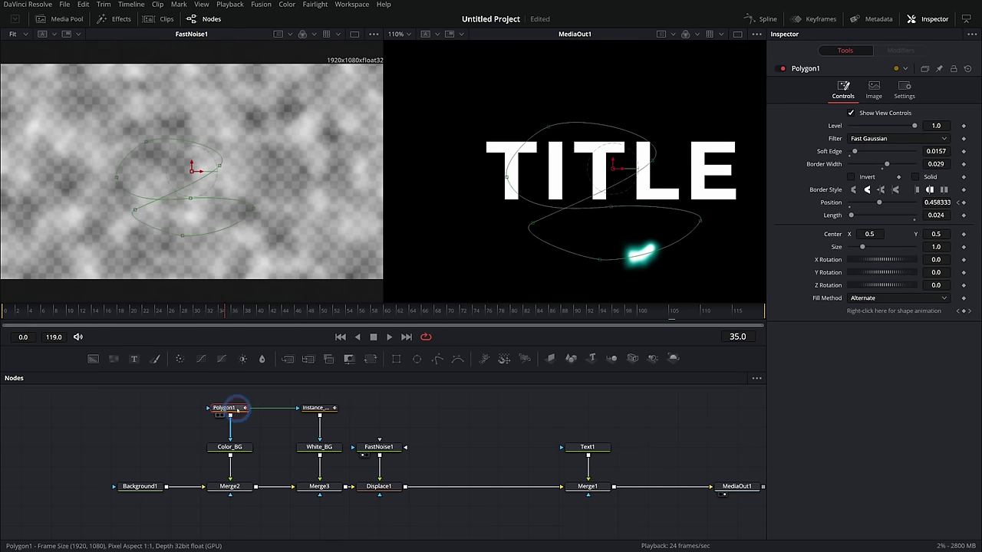
left_click_drag(233, 311, 674, 311)
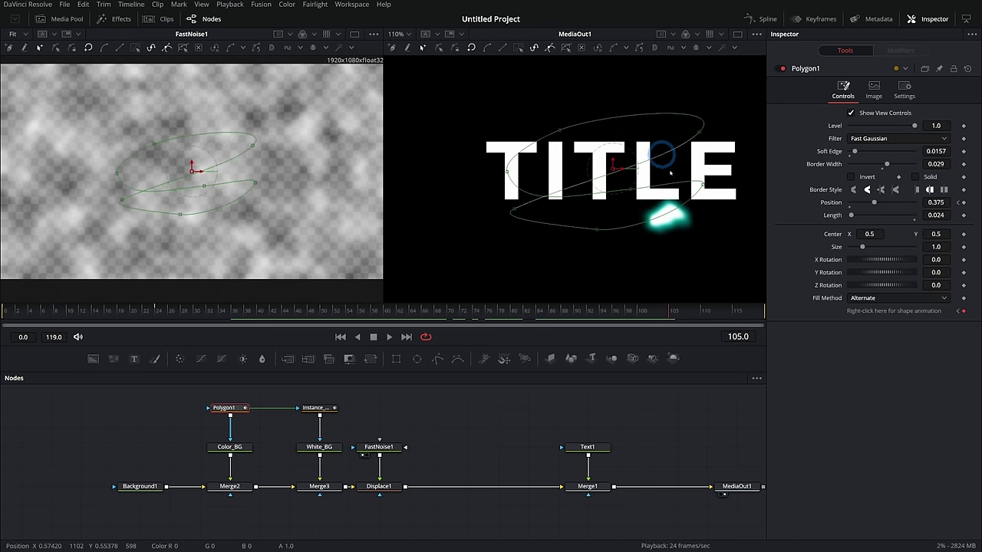
left_click_drag(543, 313, 593, 316)
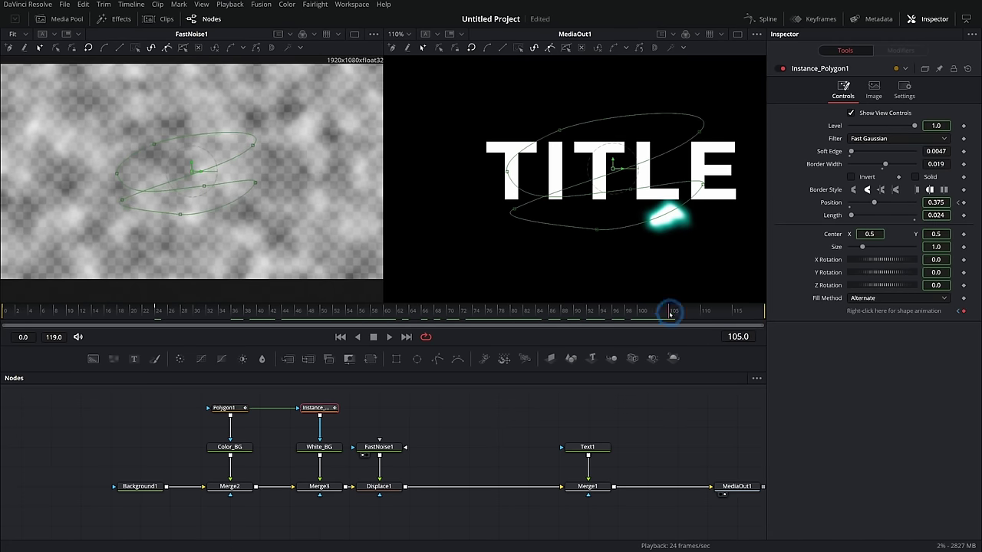
Remove Instance_Polygon1's shape keyframes before frame 105, including the one at frame 0, and play the animation to check the path
left_click(957, 312)
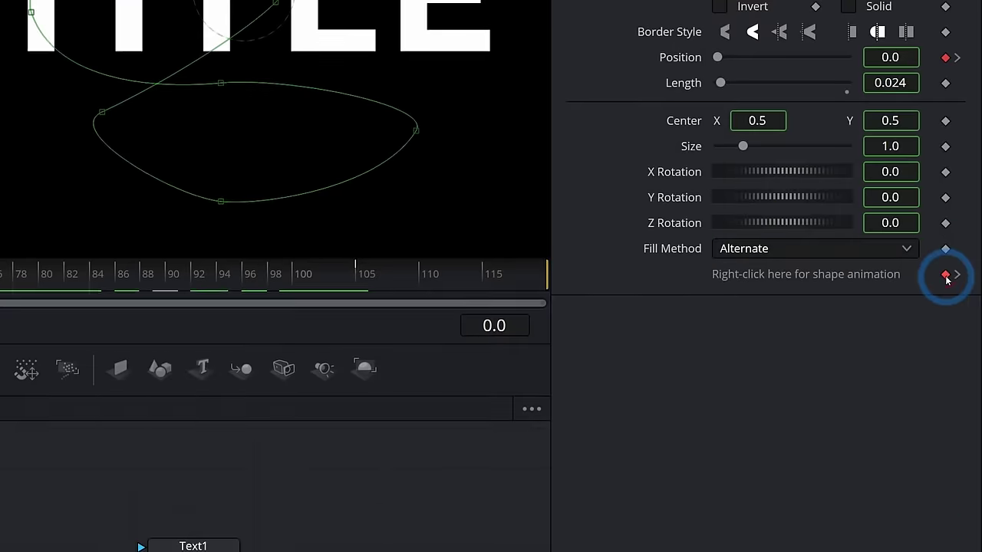
left_click(963, 312)
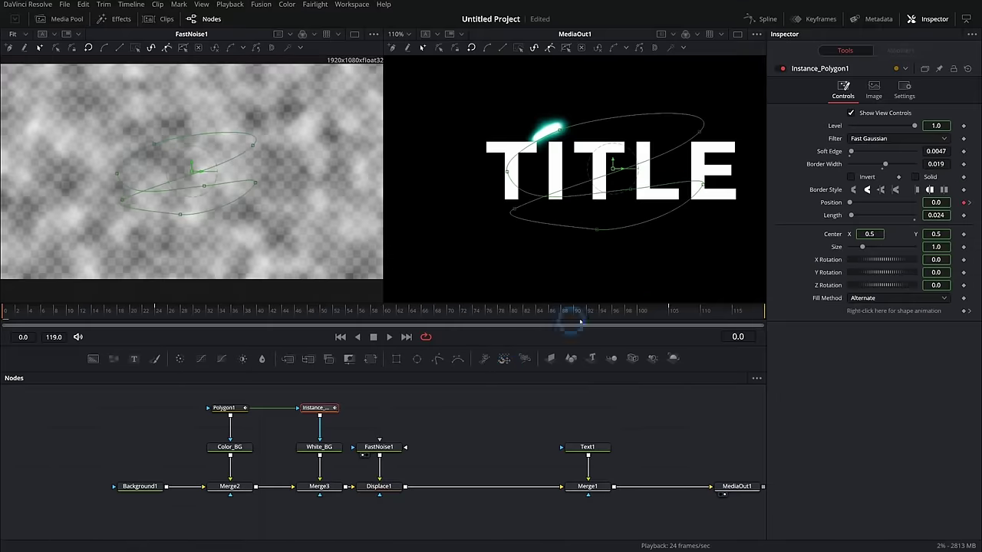
left_click_drag(649, 310, 543, 322)
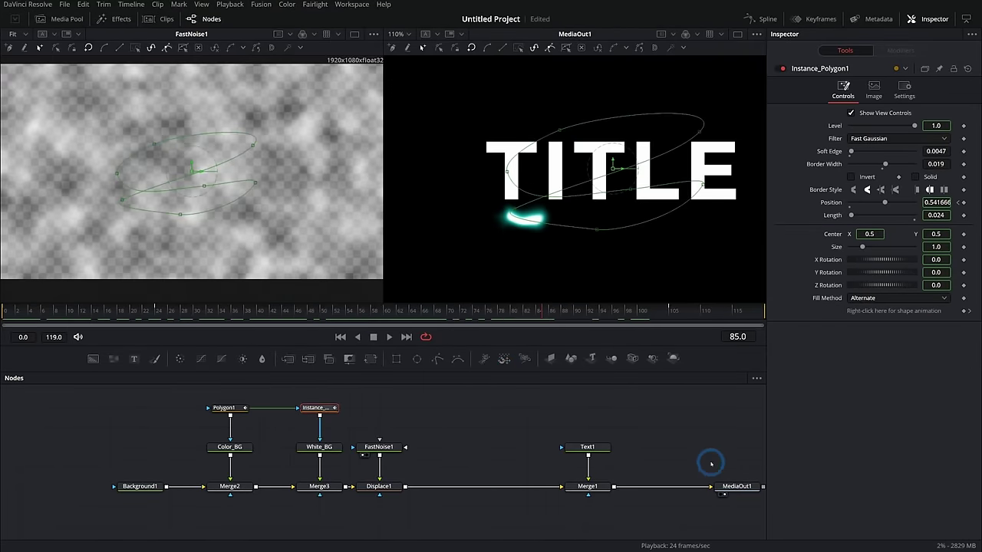
left_click(713, 470)
left_click(389, 337)
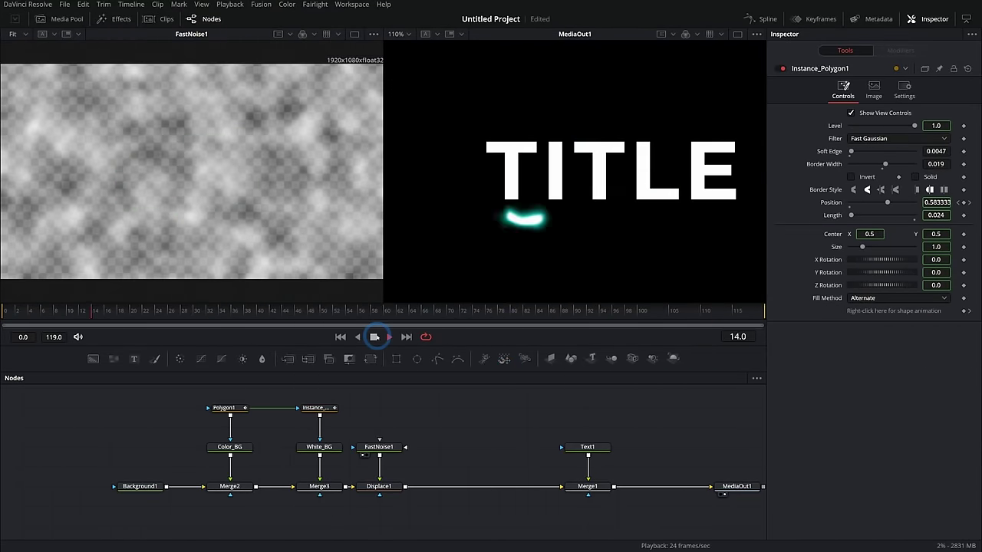
left_click(375, 336)
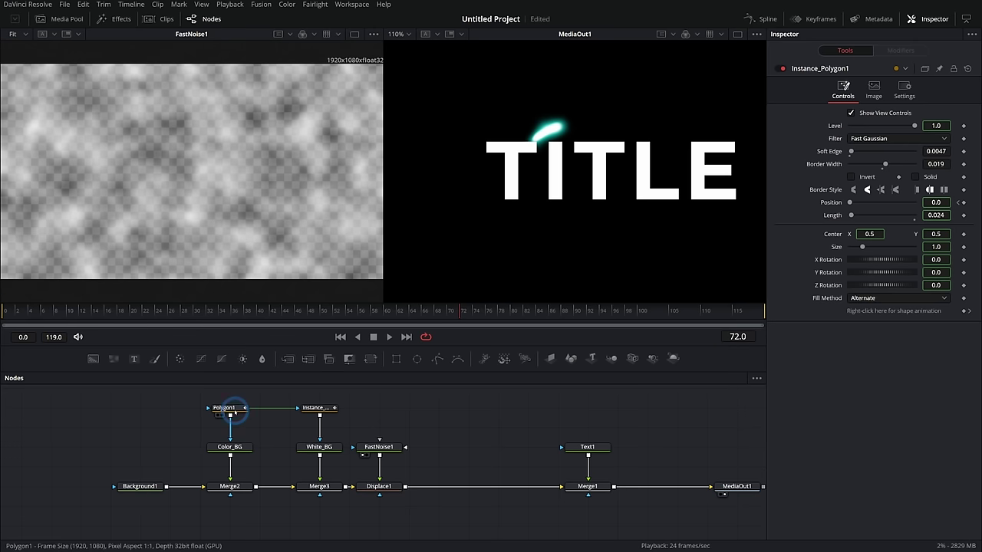
Set Polygon1's Length to 0.038 and play the animation to check the longer stroke
left_click(230, 407)
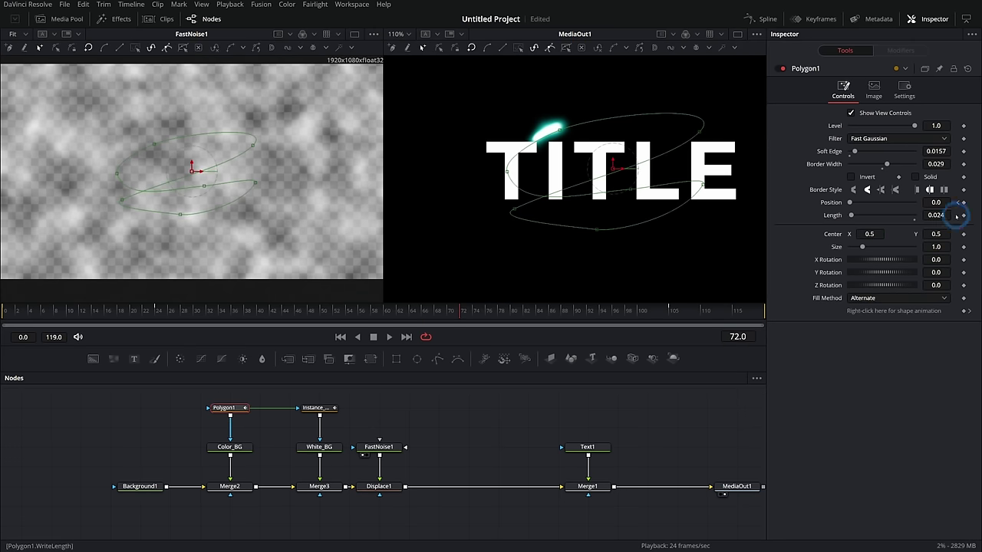
left_click_drag(395, 310, 547, 311)
left_click(389, 337)
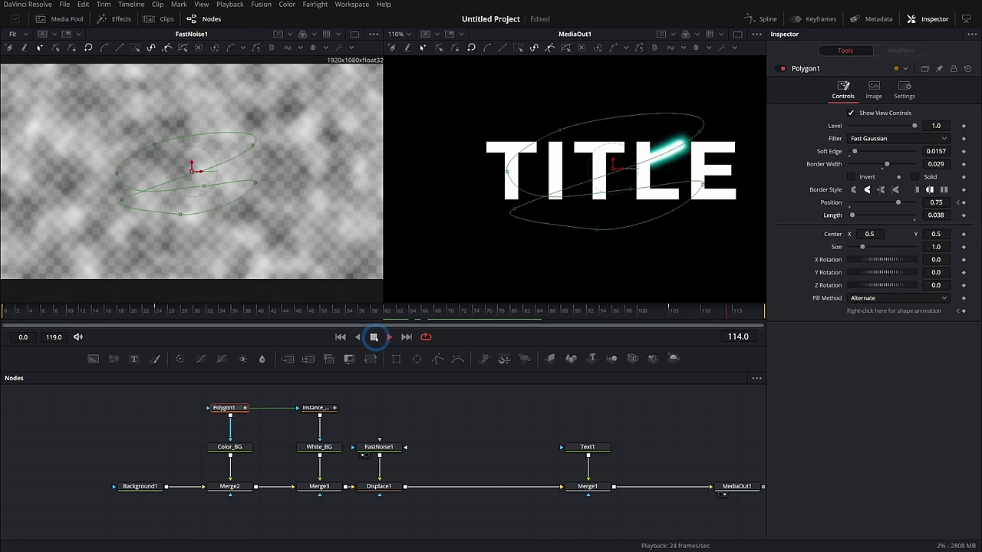
left_click(373, 337)
left_click(513, 422)
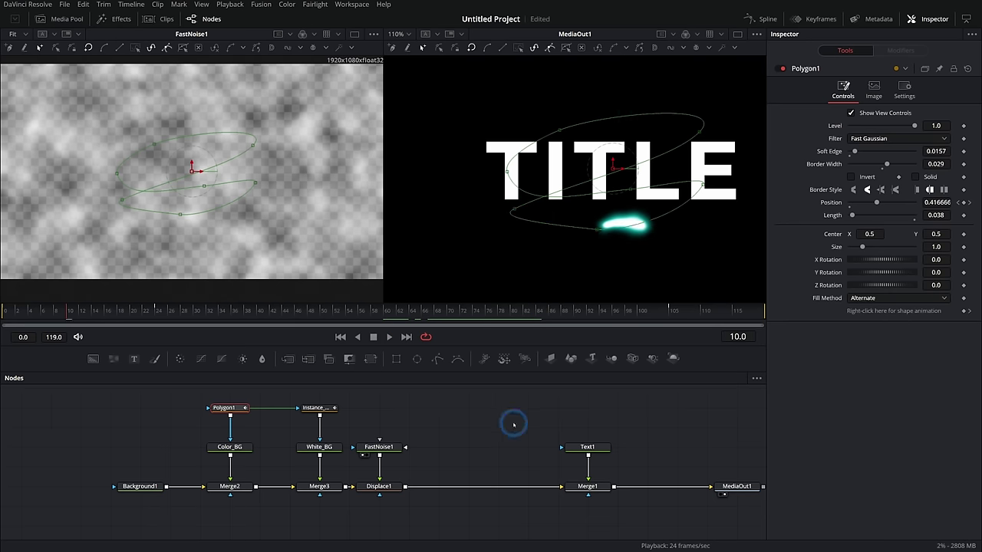
left_click(683, 210)
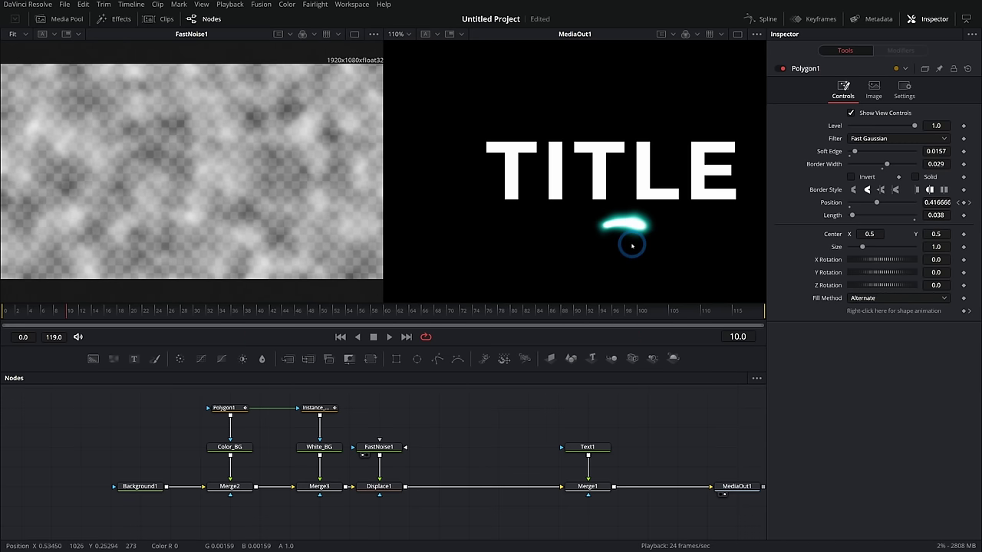
Import Blue_Bricks.jpg from the Grunge textures folder into the media pool
left_click(61, 18)
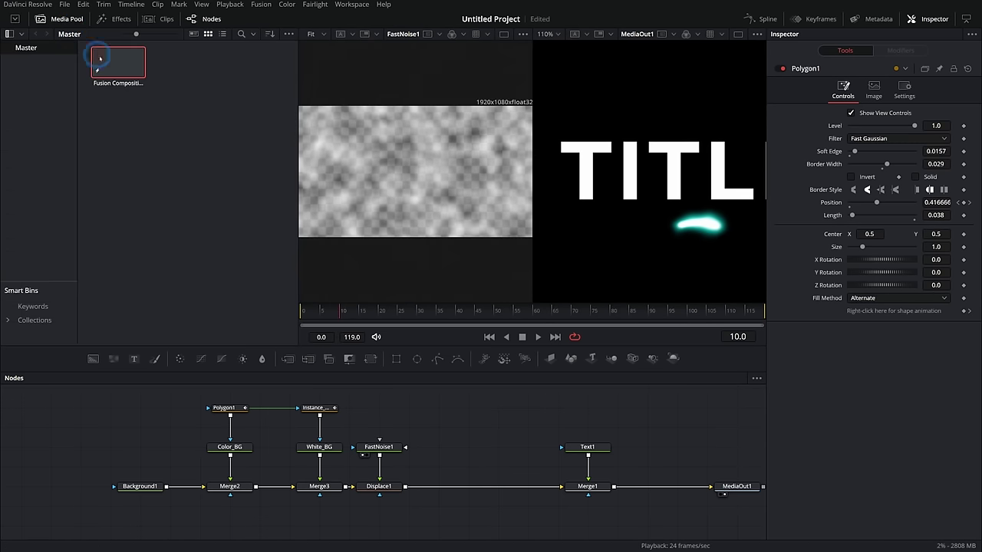
right_click(144, 107)
left_click(210, 227)
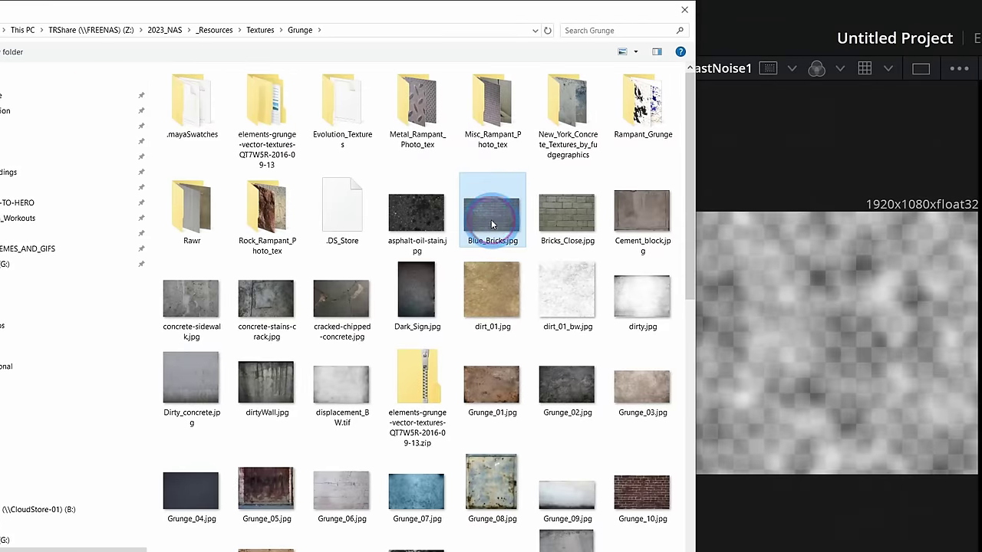
left_click(491, 230)
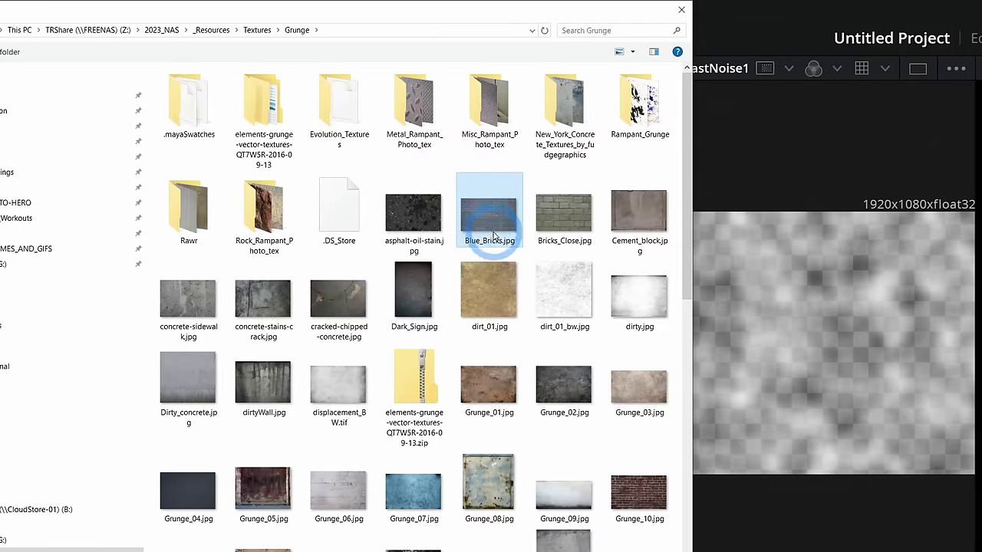
double_click(491, 230)
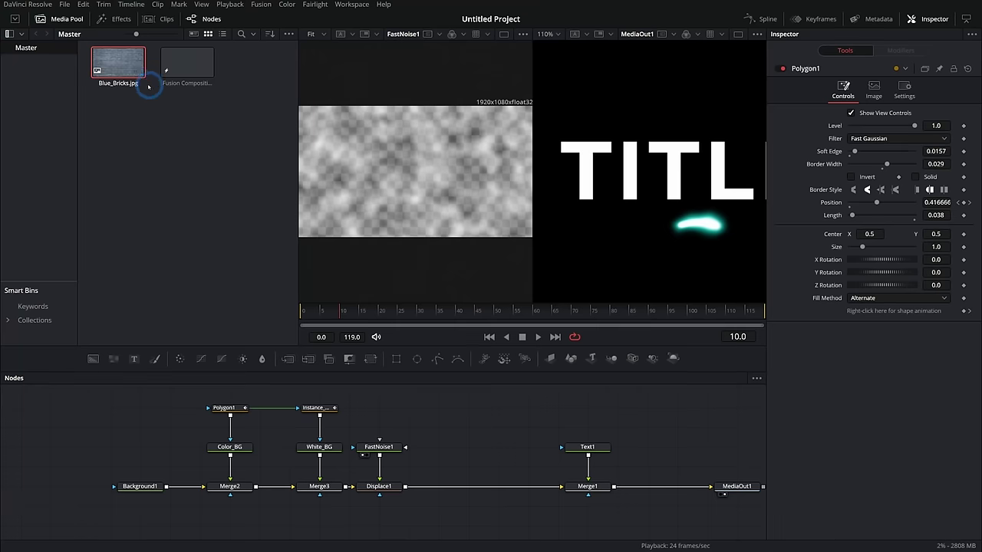
Add Blue_Bricks.jpg to the node graph and merge it over Background1, ahead of Merge2
left_click_drag(116, 63, 468, 427)
left_click_drag(368, 418, 507, 417)
left_click_drag(261, 484, 170, 484)
left_click_drag(624, 428, 214, 484)
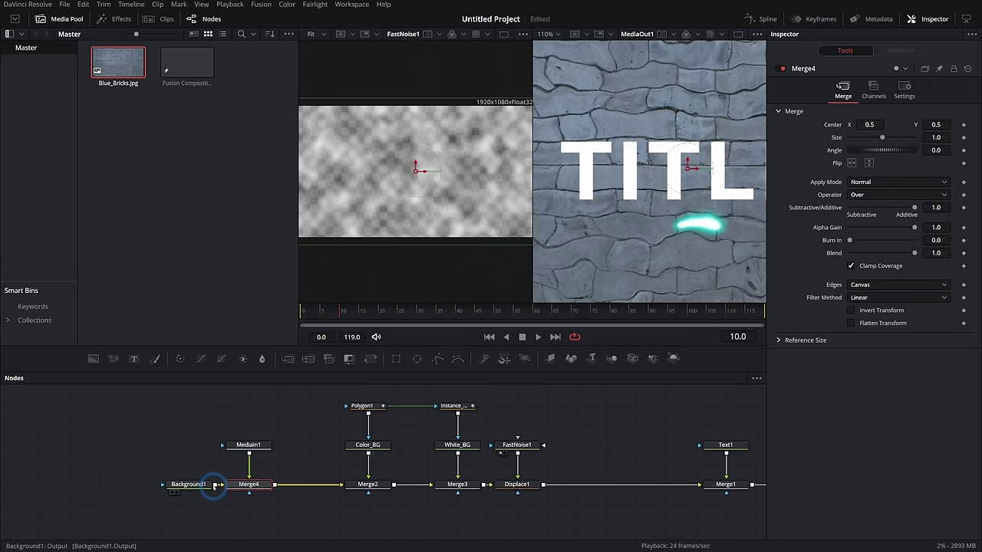
Show MediaOut1 in a single viewer and examine the whole frame with the brick background behind the title
left_click(737, 33)
scroll(581, 182, "down", 2)
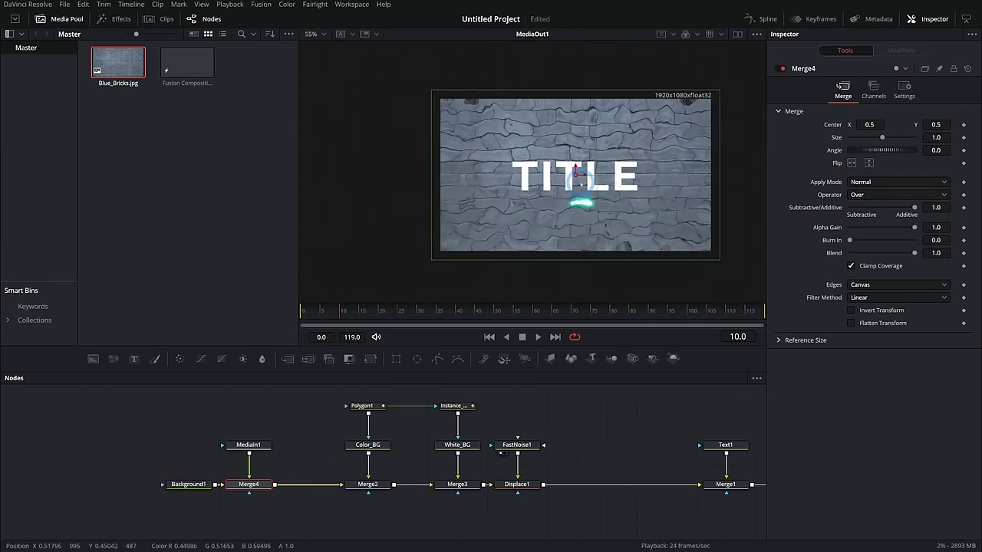
scroll(613, 198, "up", 1)
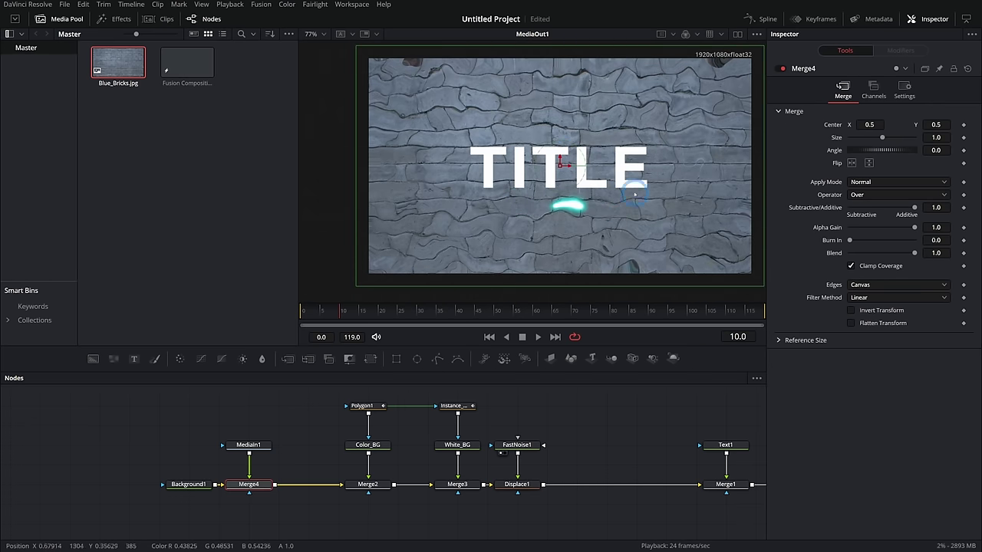
Take MediaIn1 out of the stroke branch by deleting Merge4, and set Background1's Alpha to 0.0
left_click_drag(298, 441, 288, 423)
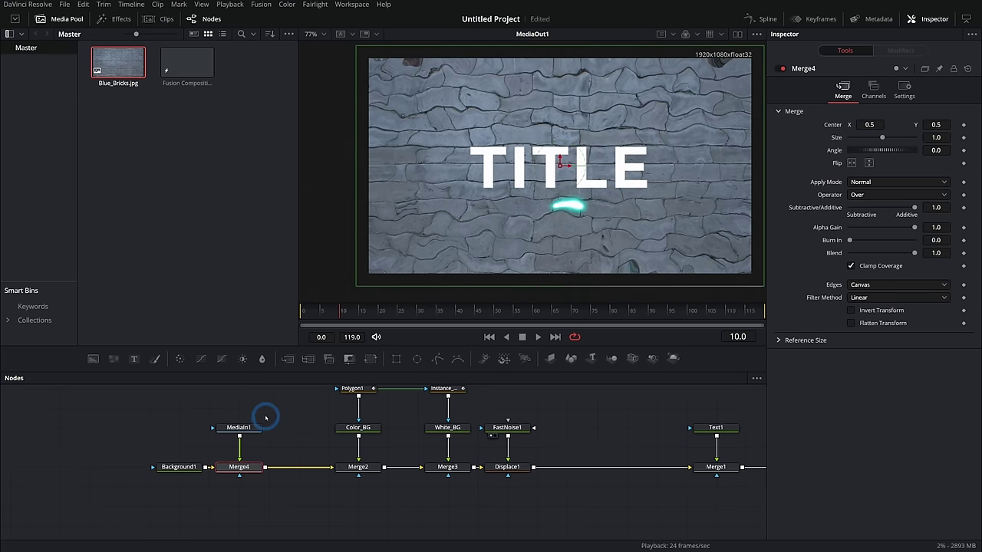
left_click_drag(258, 431, 347, 510)
left_click(241, 469)
key("Delete")
left_click_drag(184, 467, 272, 468)
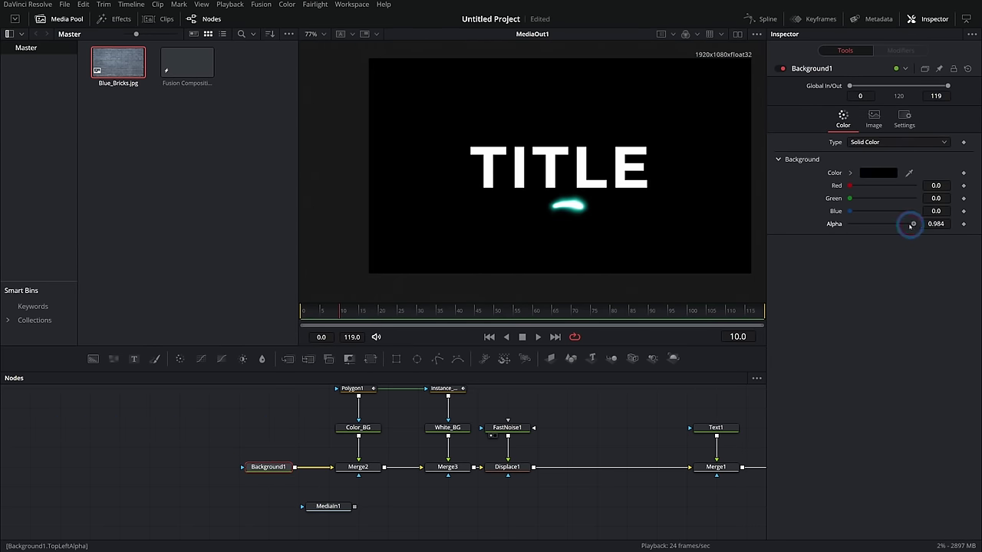
left_click_drag(912, 224, 632, 245)
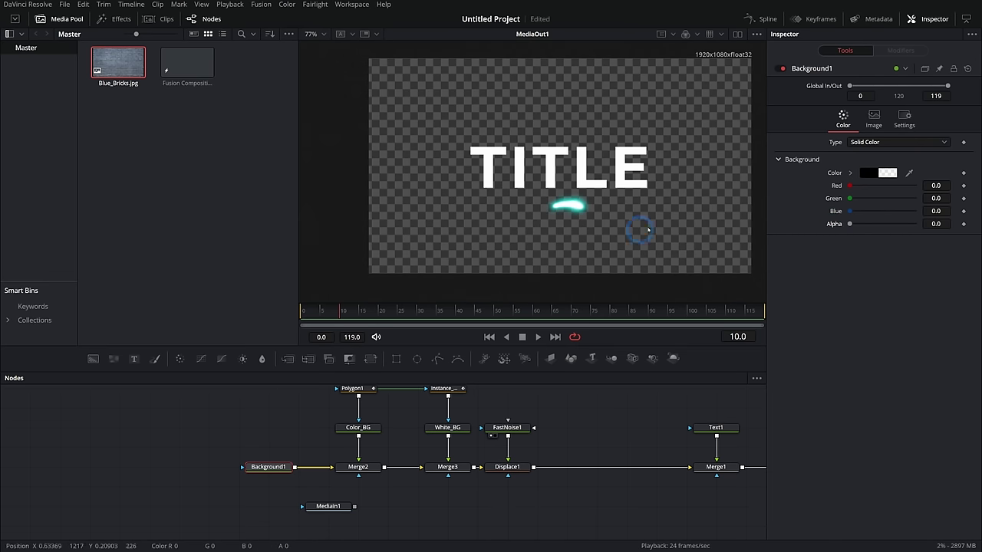
Add a new Background node below the stroke branch and merge MediaIn1 over it
left_click_drag(482, 517, 434, 475)
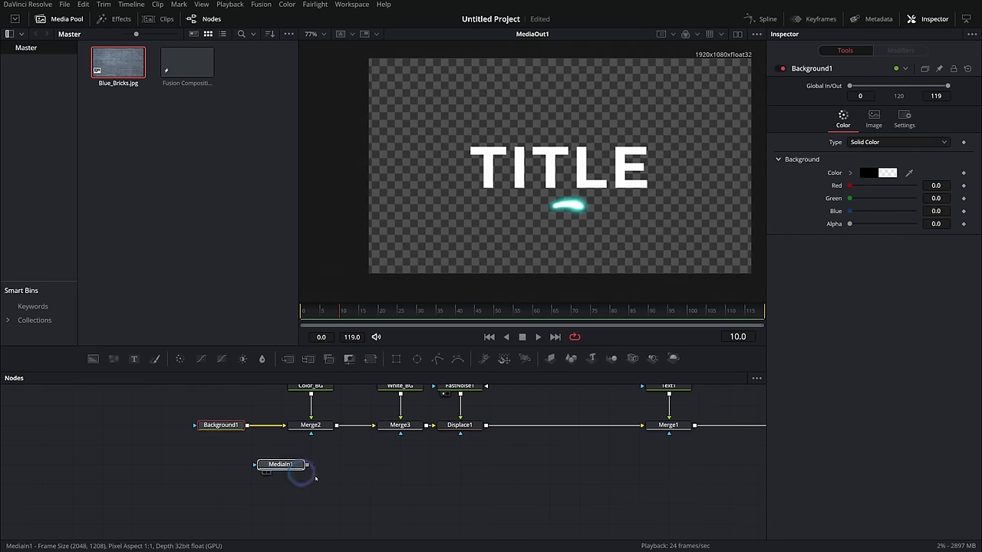
left_click_drag(284, 466, 462, 484)
left_click_drag(92, 359, 387, 507)
left_click_drag(481, 483, 396, 505)
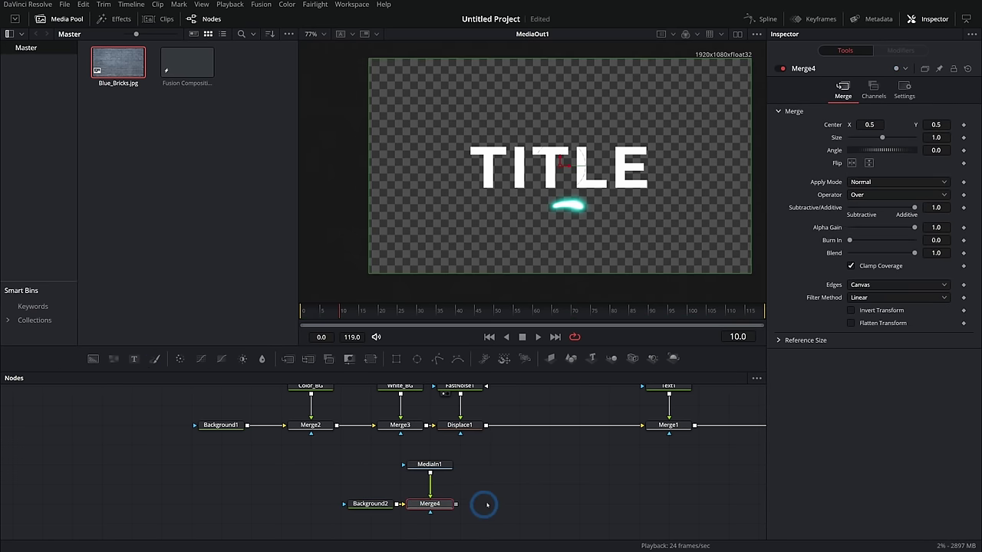
Reroute Displace1's output from Merge1 into a new merge over Merge4 and view that merge
left_click_drag(646, 450, 580, 223)
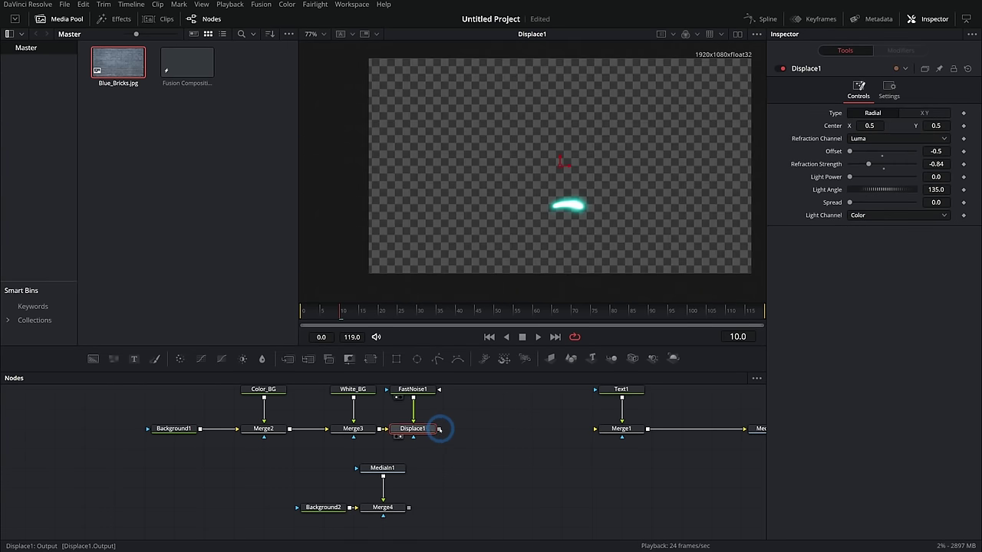
left_click_drag(450, 439, 417, 514)
left_click_drag(467, 386, 480, 415)
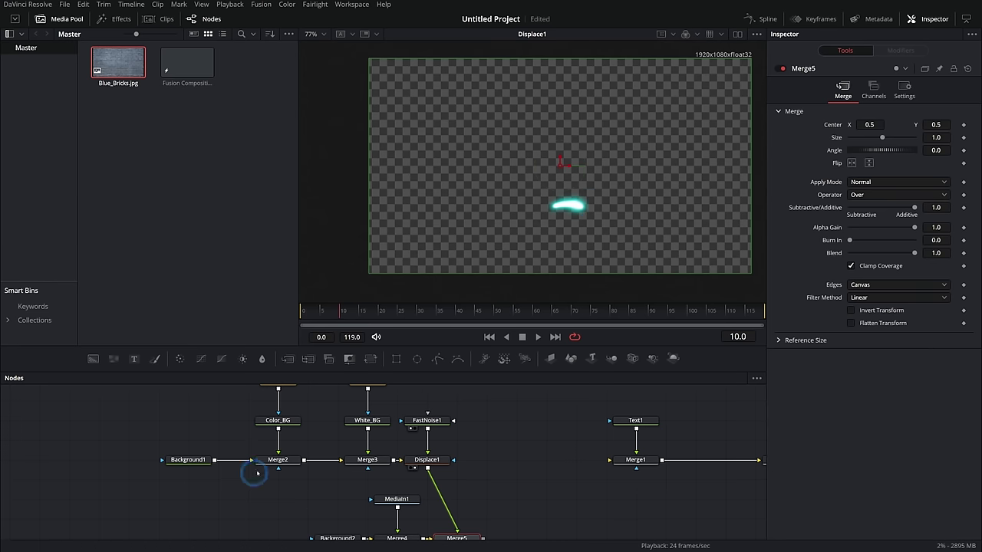
key("2")
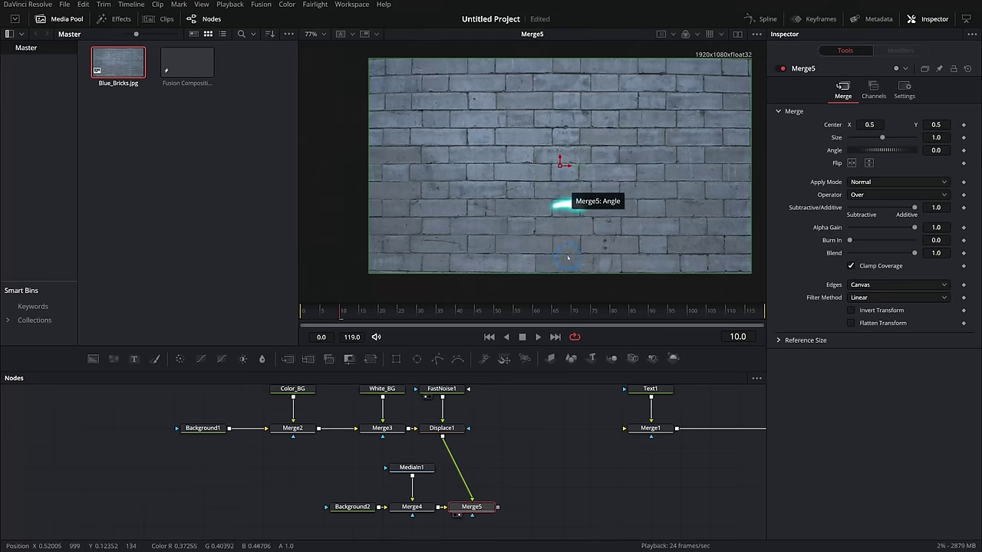
Connect Merge5's output to Merge1's background input and line up the brick background nodes with the Text1 branch
left_click_drag(497, 507, 624, 428)
left_click_drag(675, 470, 524, 501)
left_click(636, 466)
left_click_drag(707, 391, 442, 509)
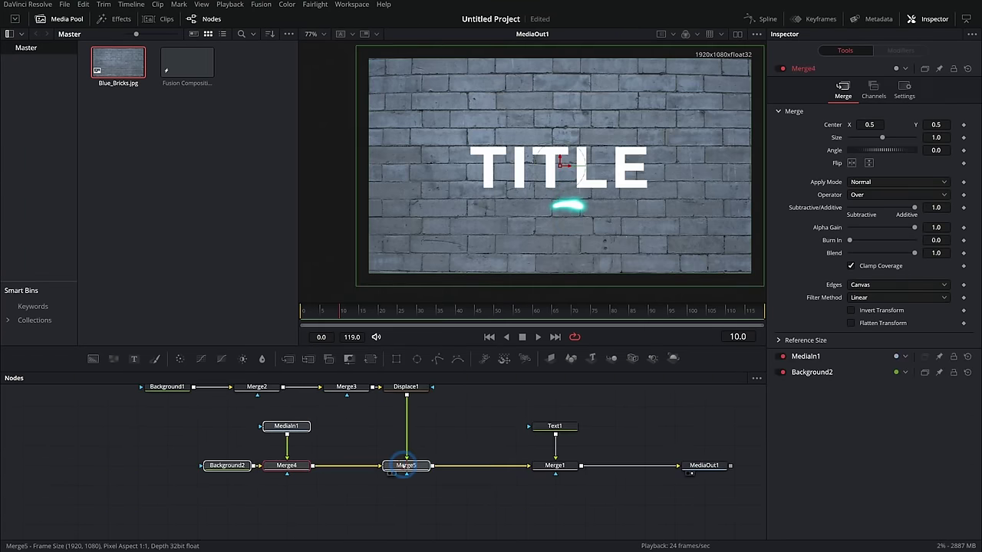
Darken the brick background by setting Merge4's Alpha Gain to 0.0 and its Blend to 0.15
left_click(406, 465)
left_click(441, 430)
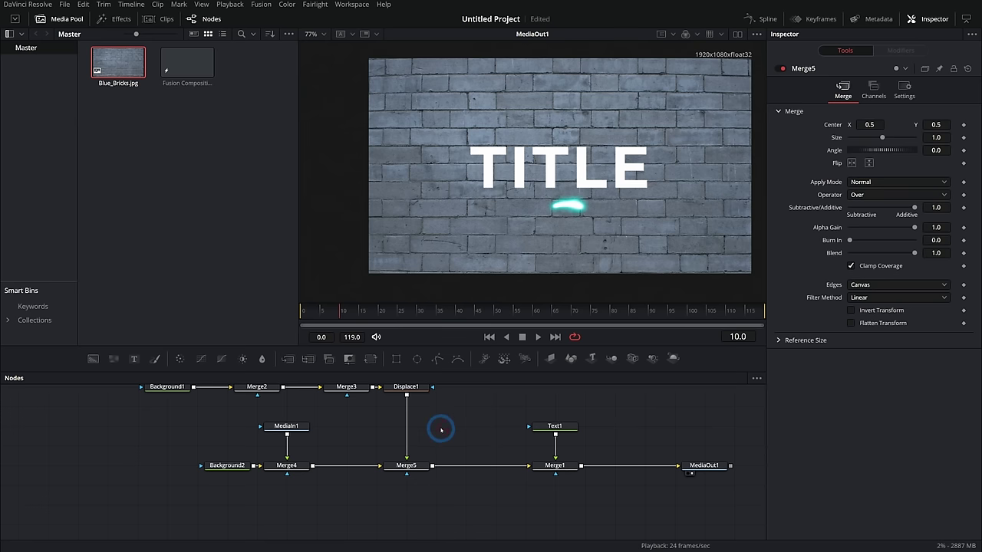
left_click(400, 481)
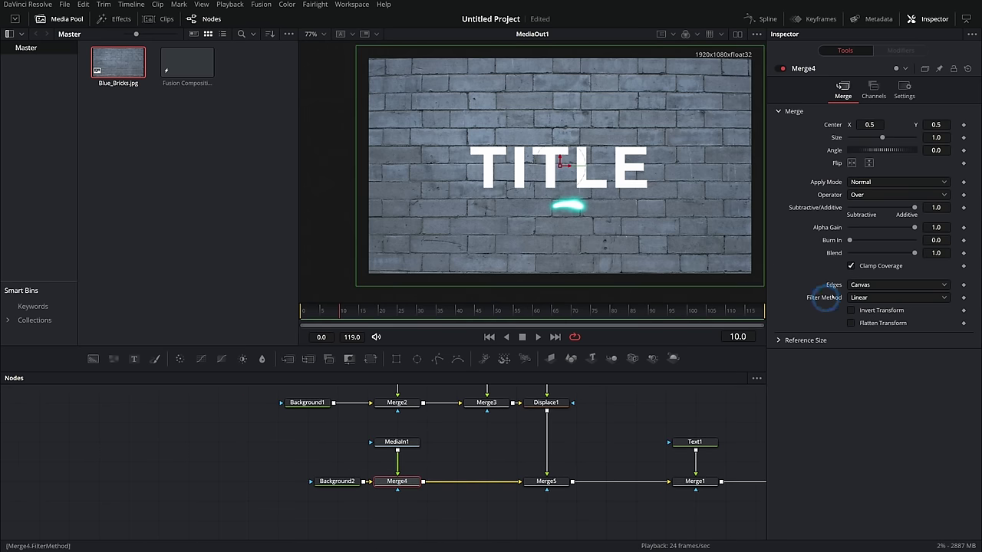
left_click_drag(913, 227, 849, 227)
left_click_drag(913, 253, 899, 255)
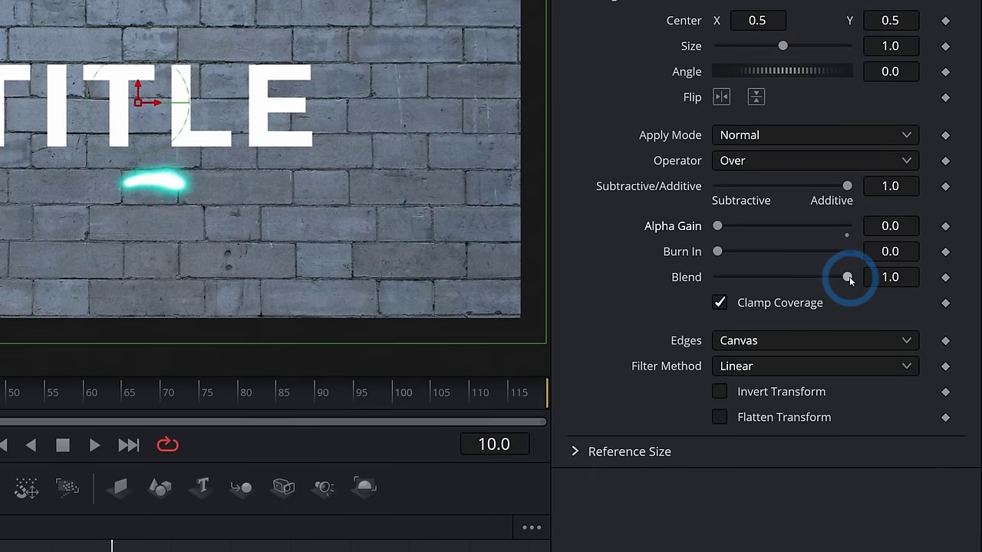
left_click_drag(817, 281, 743, 279)
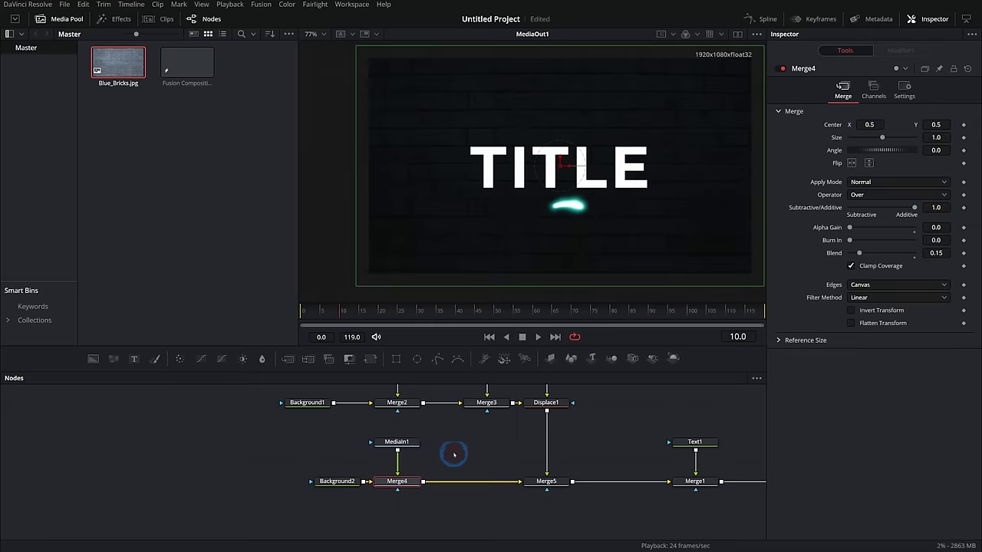
Merge MediaIn1 a second time after Merge4 and insert a Color Corrector between MediaIn1 and the new merge
left_click_drag(448, 424, 270, 510)
left_click_drag(411, 483, 351, 484)
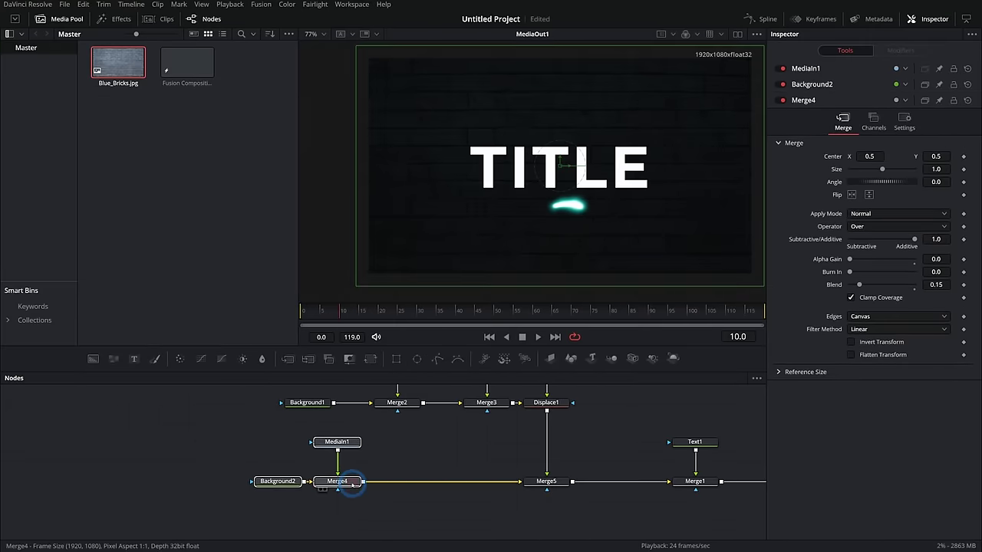
left_click_drag(337, 442, 313, 153)
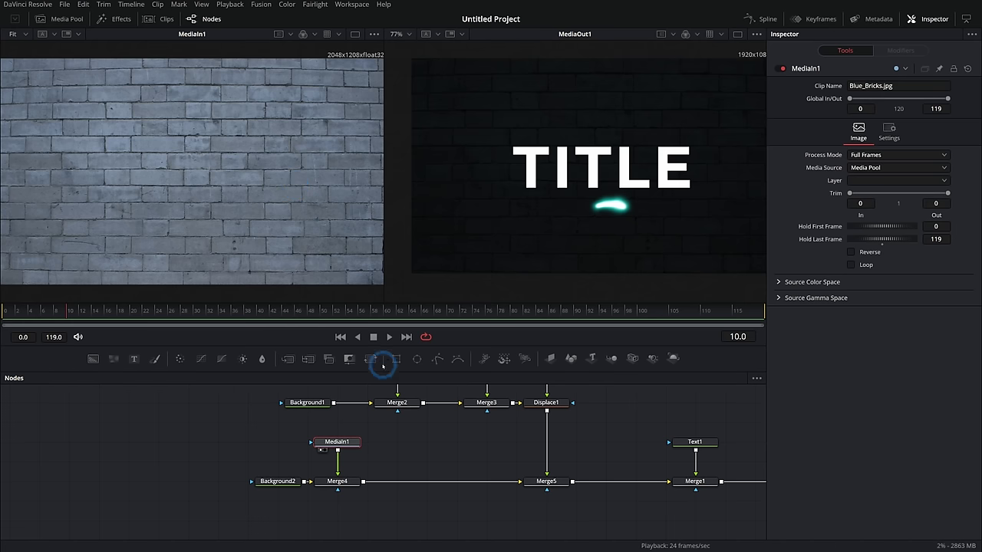
left_click_drag(338, 450, 358, 477)
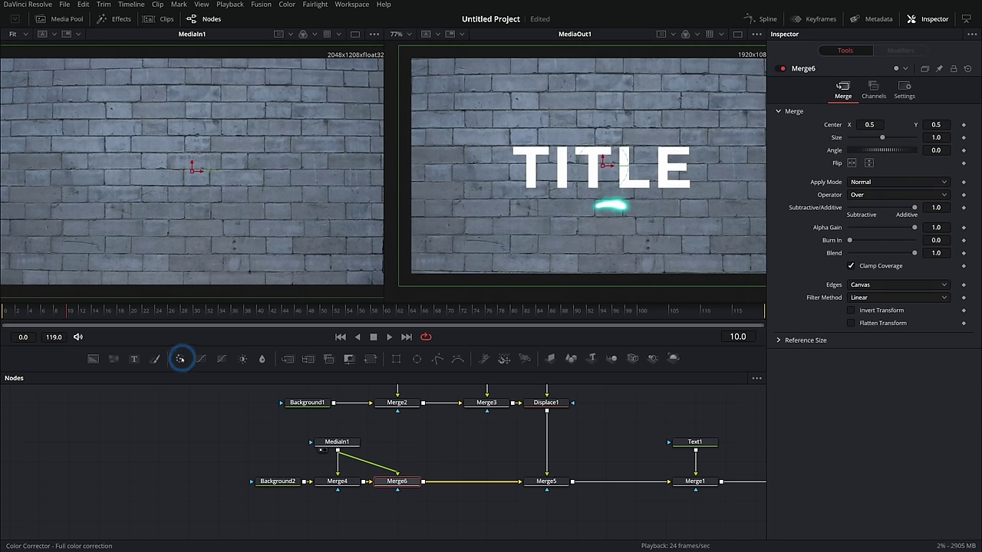
left_click_drag(180, 358, 373, 460)
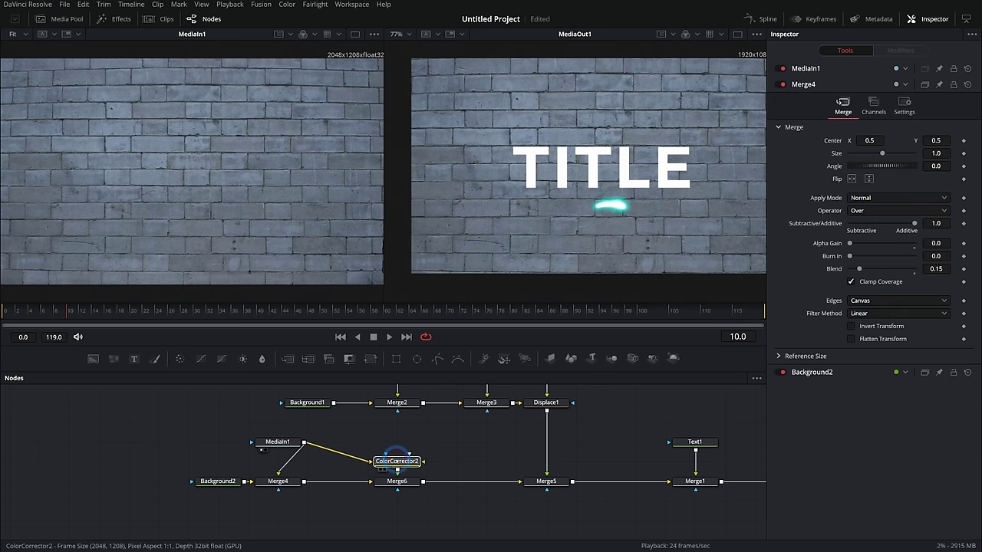
Set ColorCorrector2's Gain to 1.51 and Gamma to 0.28, and tint it cyan with Tint -0.5 and Strength 0.1827
left_click(396, 459)
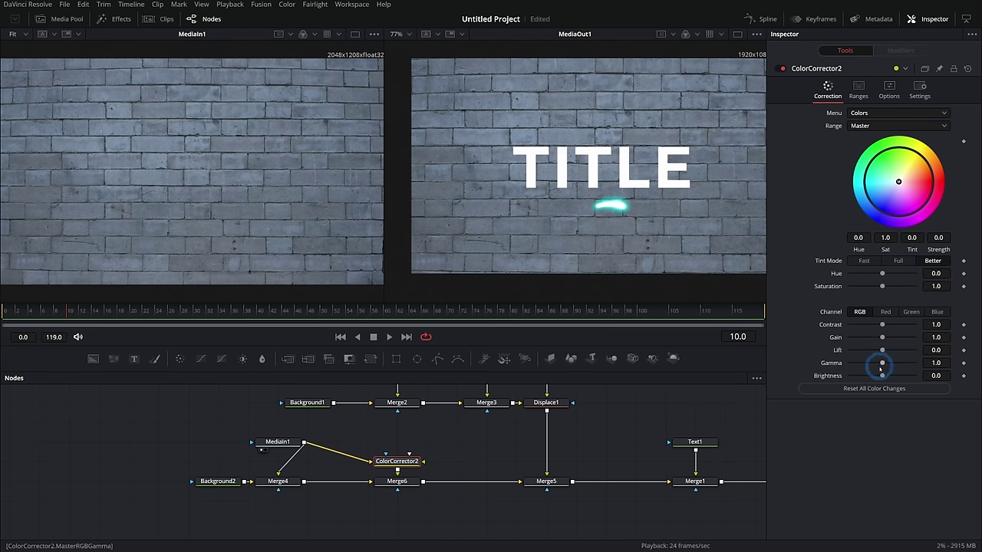
left_click_drag(883, 338, 858, 363)
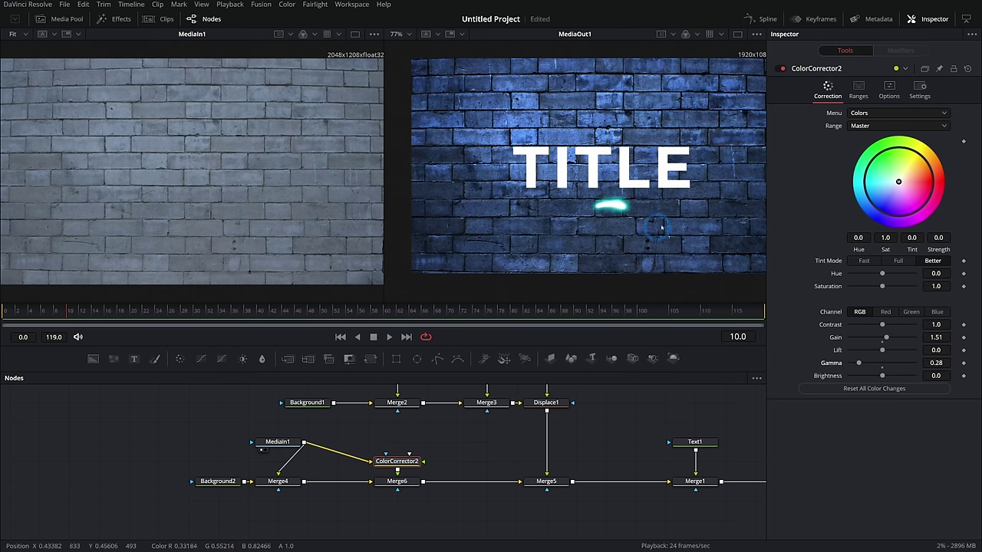
left_click_drag(898, 182, 891, 184)
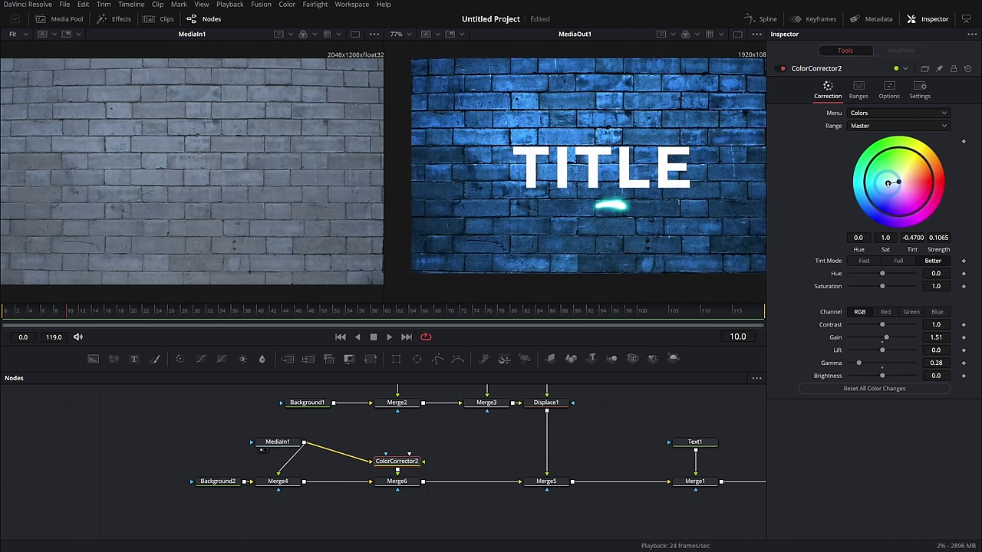
left_click_drag(888, 185, 884, 182)
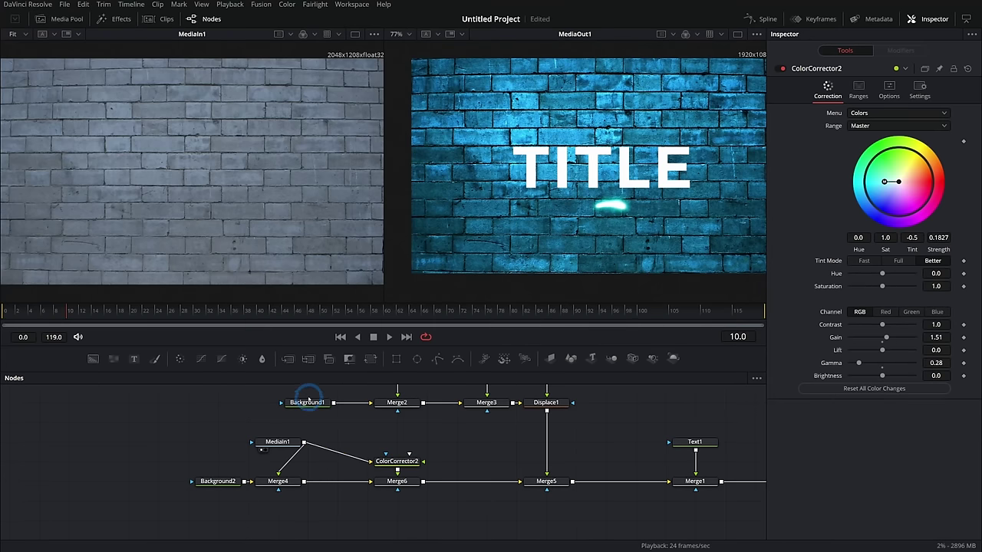
Add a Blur node fed by Displace1's output, view it, and set its Blur Size to 29.1
left_click(546, 403)
key("1")
left_click_drag(98, 309, 268, 309)
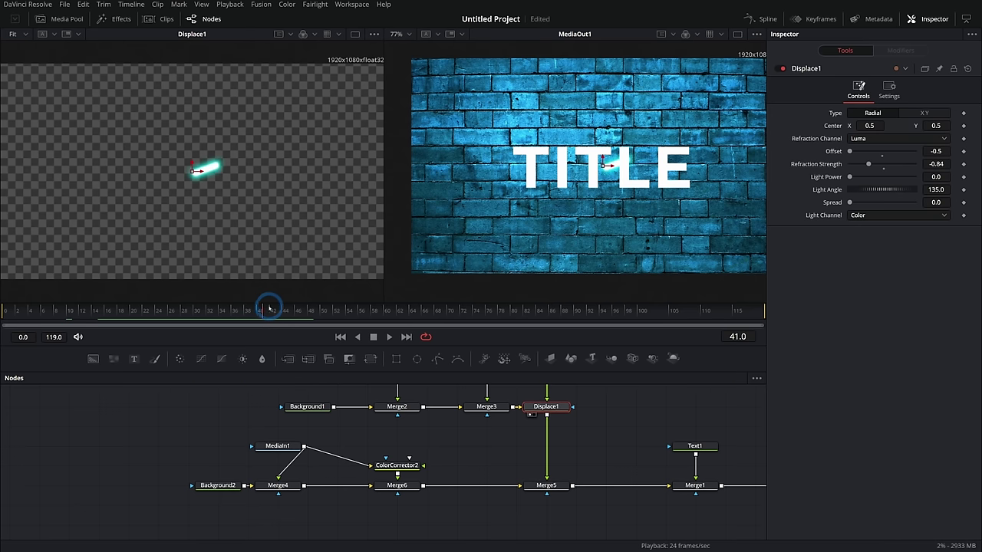
left_click_drag(261, 361, 486, 447)
key("1")
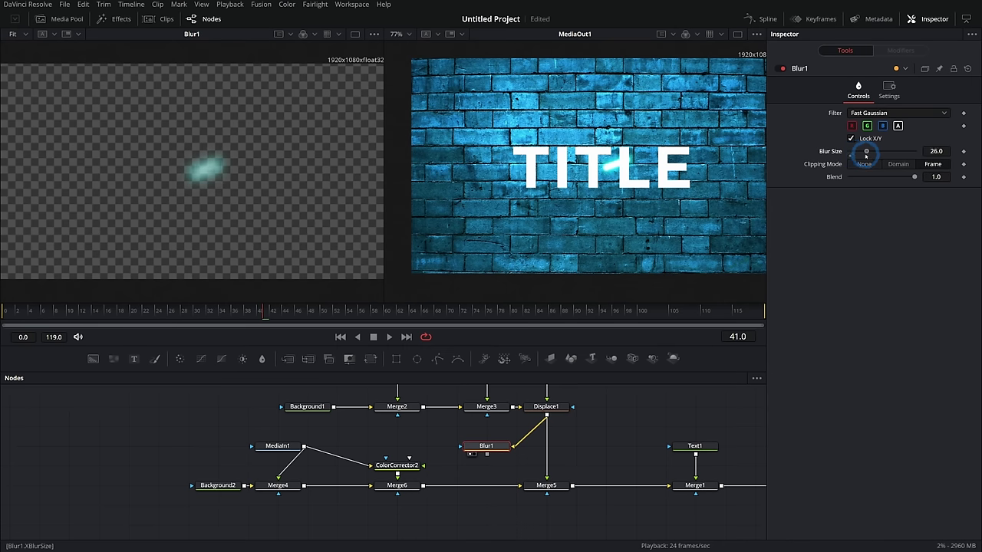
left_click_drag(253, 306, 287, 309)
left_click(223, 157)
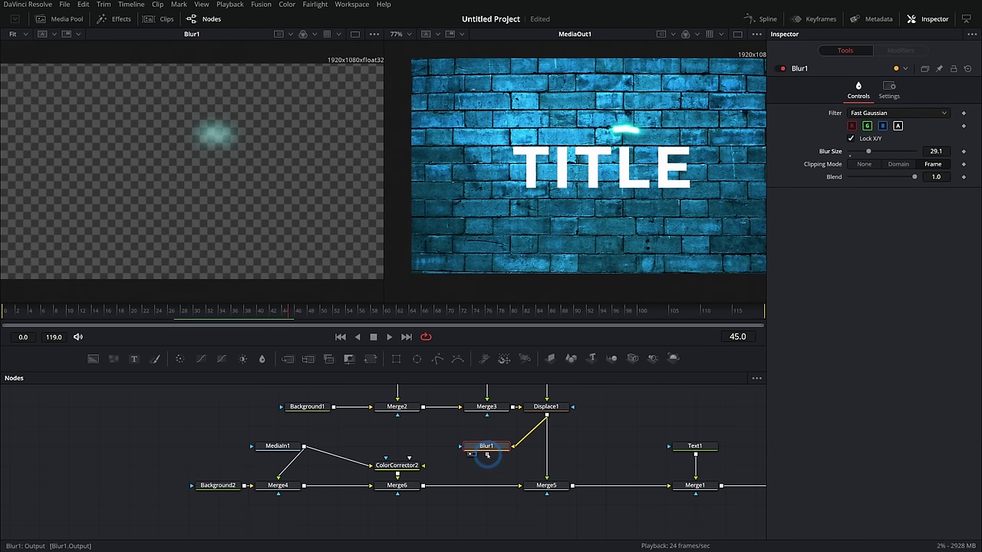
Connect Blur1's output to Merge6's effect mask input and place Blur1 below Merge6
left_click_drag(486, 456, 410, 481)
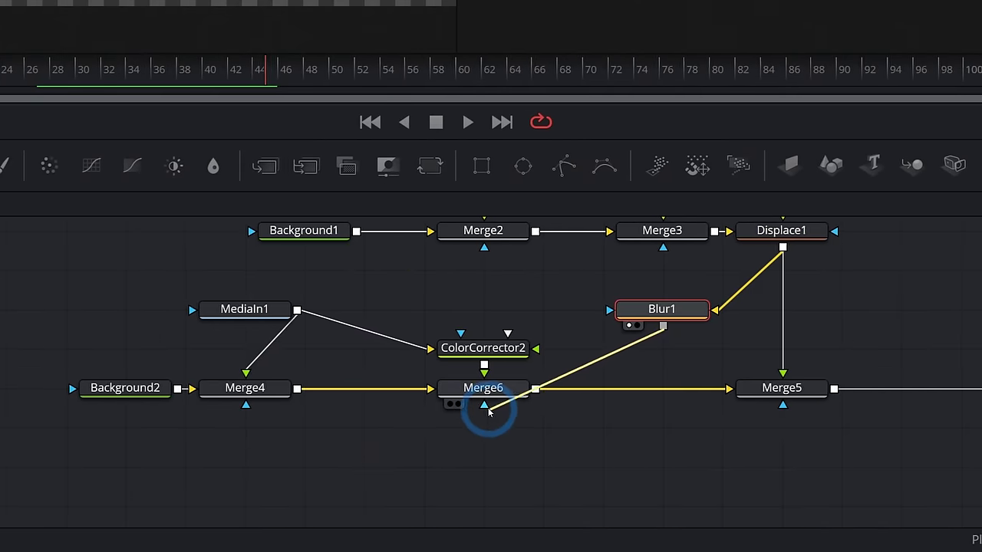
left_click_drag(489, 412, 484, 408)
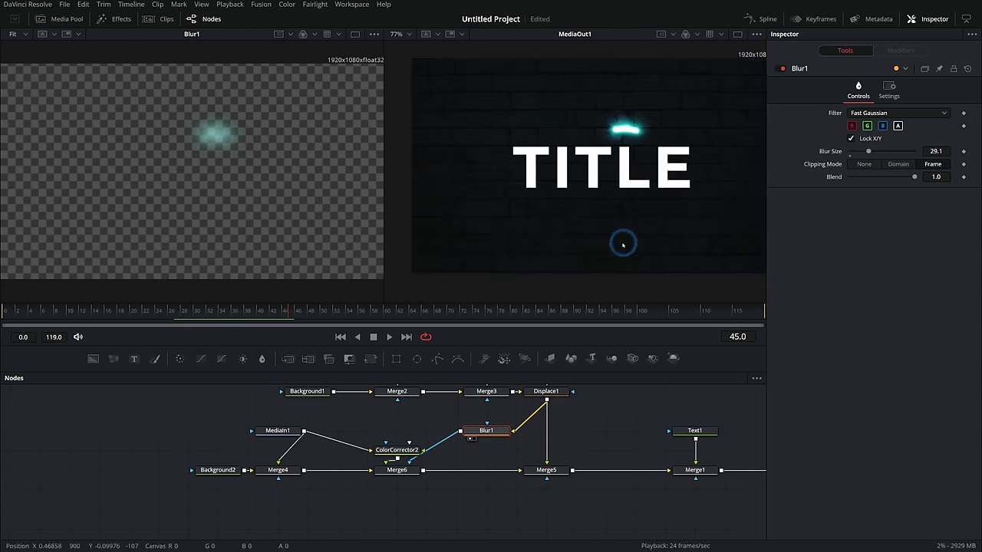
left_click_drag(473, 436, 407, 503)
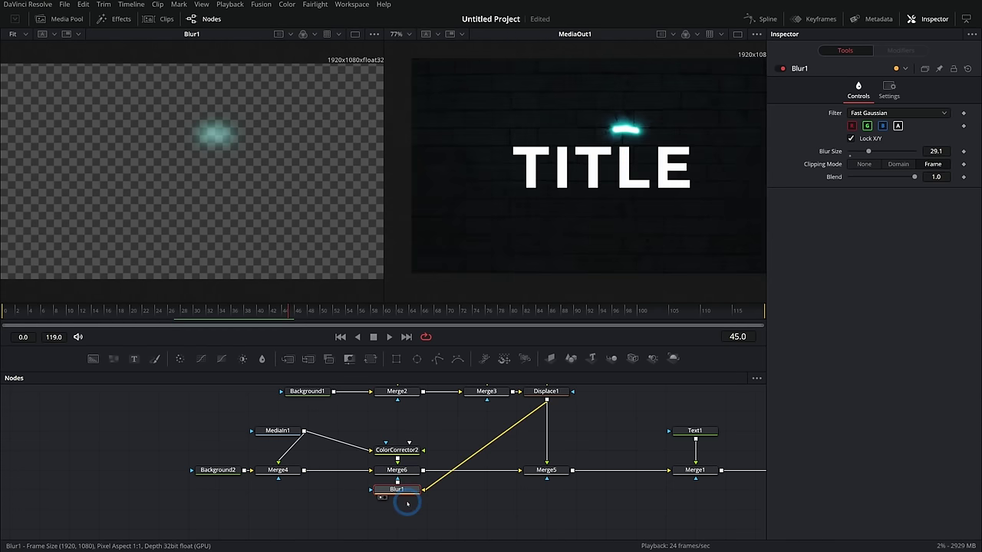
Set Merge6's Alpha Gain to 0.0 and widen the glow mask by raising Blur1's Blur Size to 63.0
scroll(625, 130, "up", 5)
left_click_drag(309, 311, 285, 307)
mouse_move(868, 151)
left_mouse_down()
mouse_move(890, 153)
mouse_move(851, 153)
mouse_move(869, 156)
left_mouse_up()
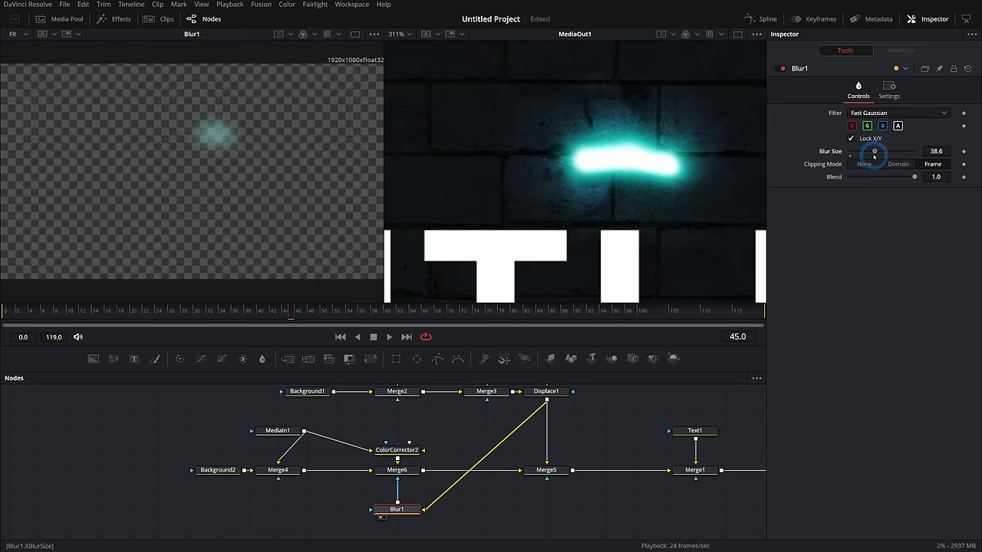
left_click(401, 469)
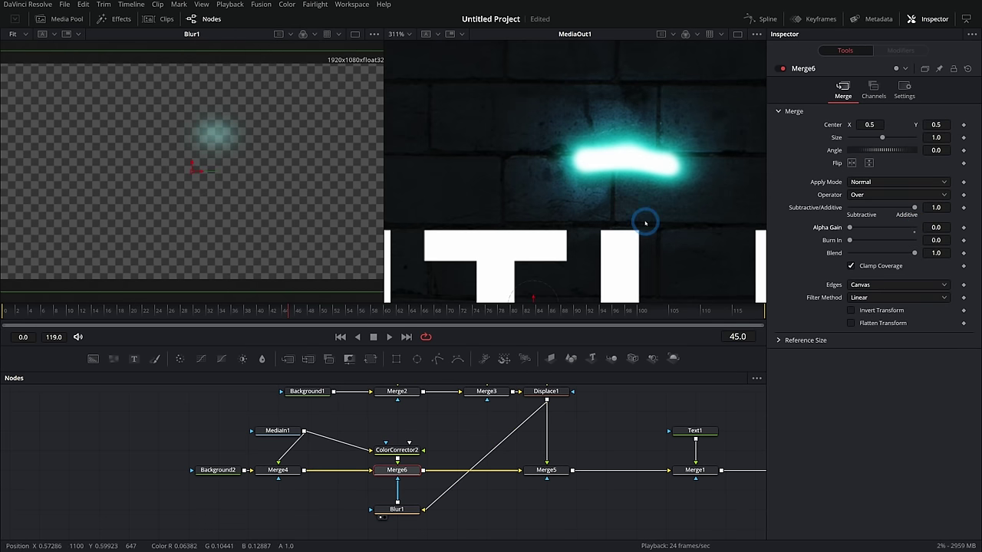
scroll(644, 219, "down", 5)
left_click_drag(338, 309, 290, 308)
left_click(414, 511)
left_click(875, 188)
Line up ColorCorrector2 with MediaIn1, raise its Gain to 2.33, and view its output
left_click(396, 450)
left_click_drag(397, 450, 397, 431)
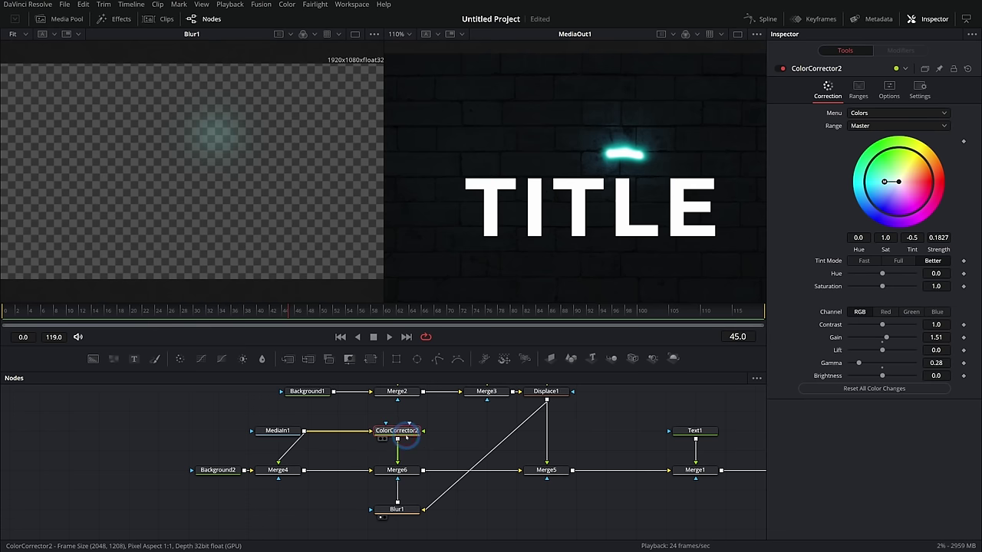
left_click_drag(886, 337, 893, 338)
left_click_drag(296, 314, 584, 299)
key("1")
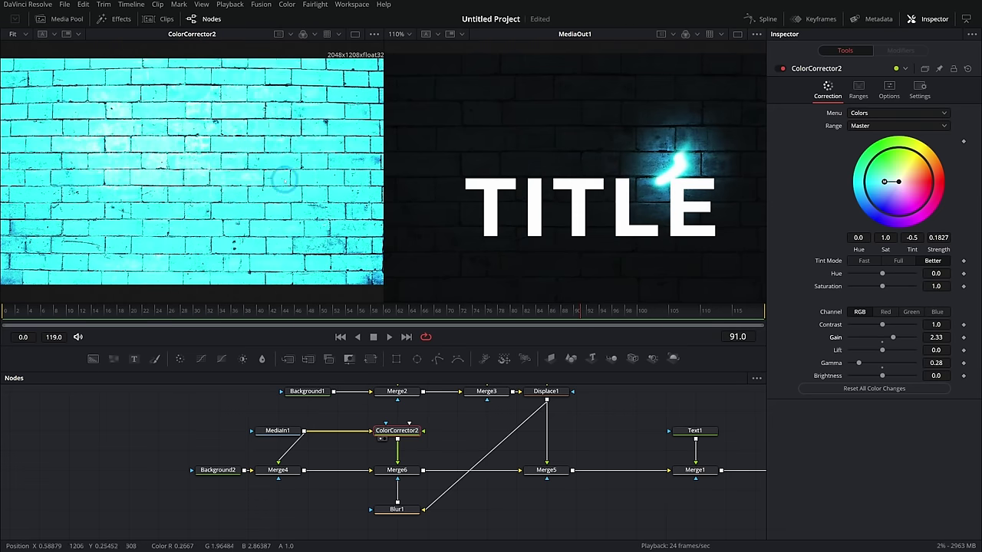
View Blur1 beside an enlarged output viewer and play the animation to examine how the glow follows the stroke across the bricks
left_click(415, 507)
left_click_drag(406, 508, 256, 162)
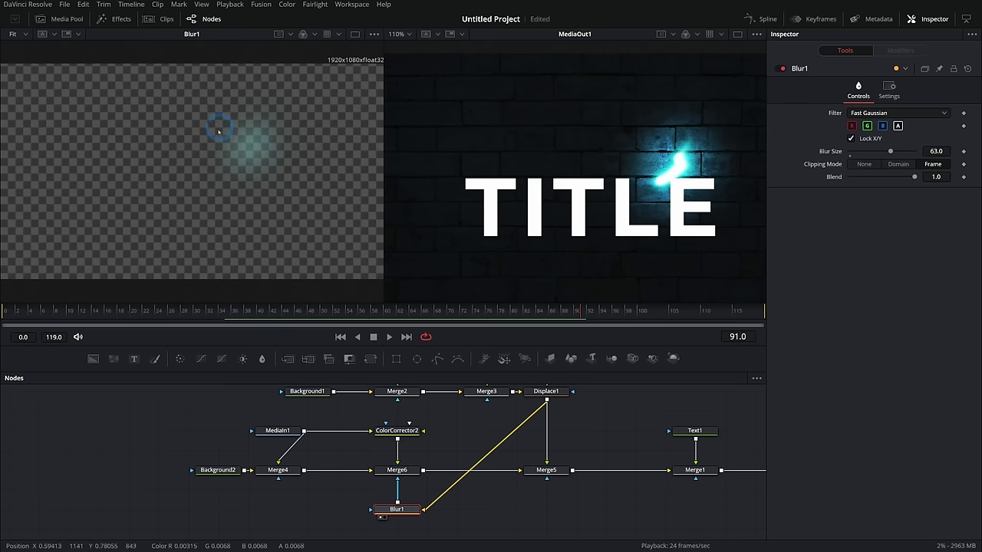
left_click_drag(352, 309, 376, 310)
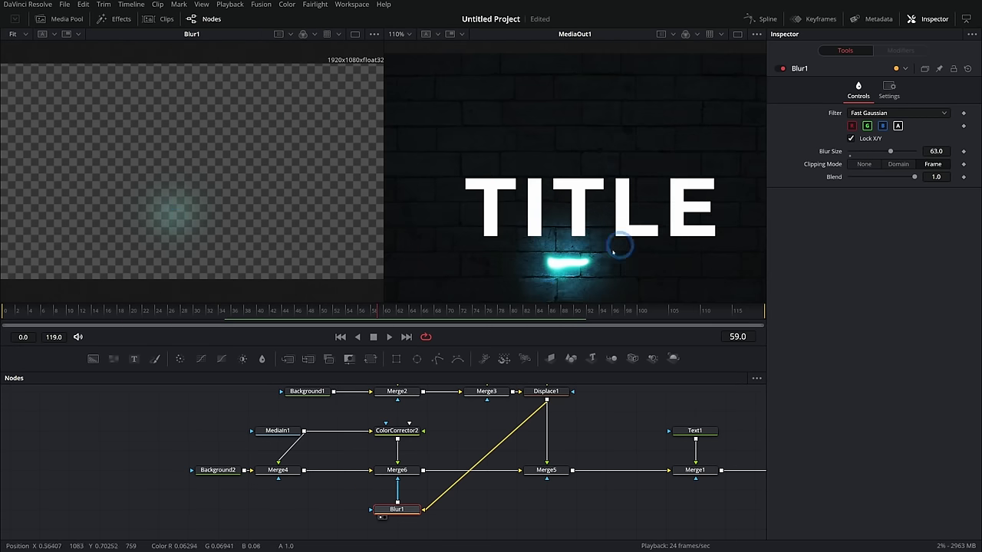
left_click_drag(384, 159, 285, 162)
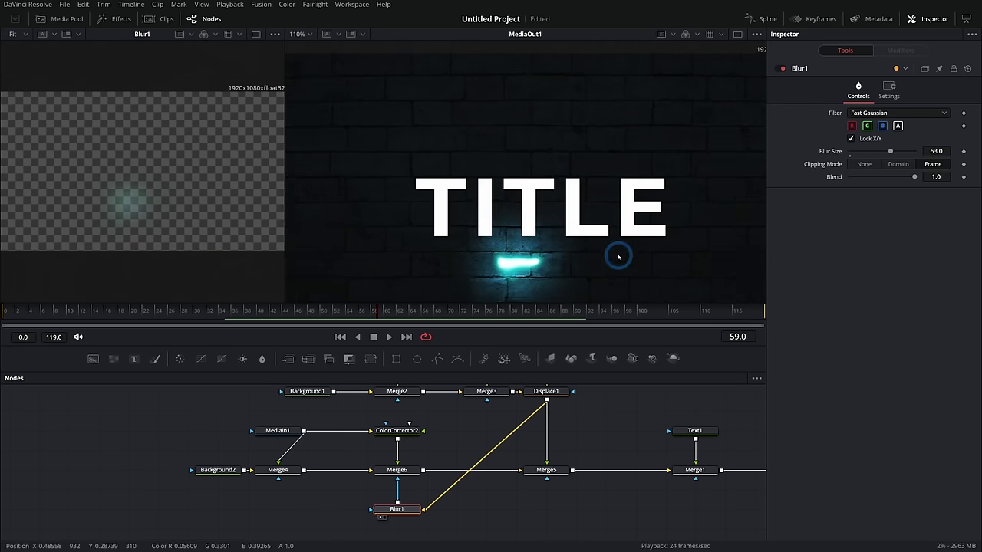
left_click(349, 339)
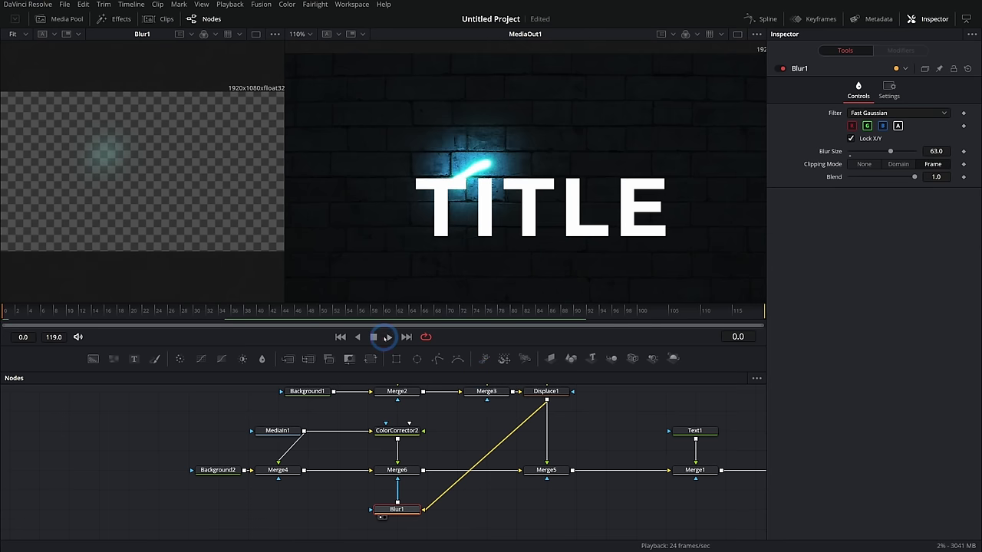
left_click(387, 338)
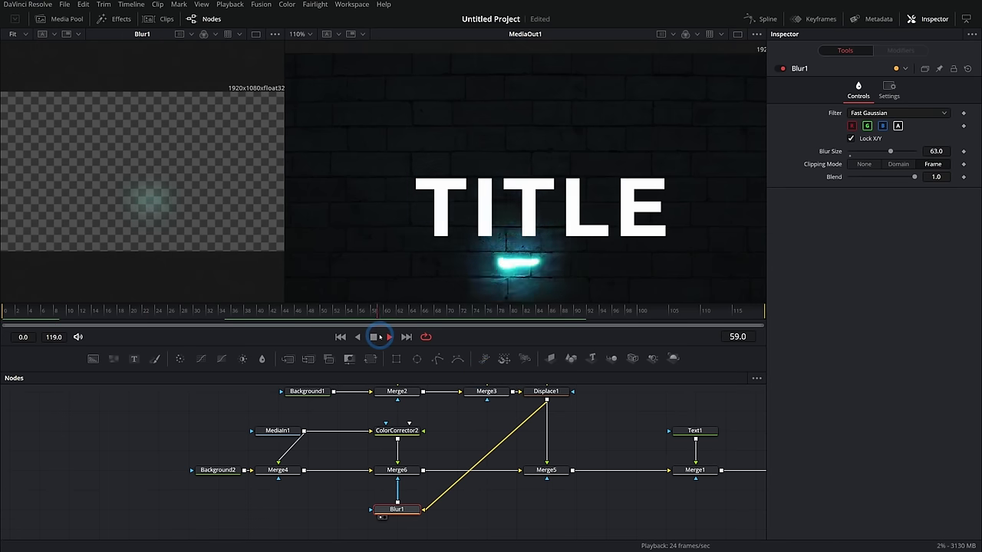
left_click(373, 337)
left_click(399, 312)
mouse_move(399, 312)
left_mouse_down()
mouse_move(412, 312)
mouse_move(386, 312)
mouse_move(400, 311)
left_mouse_up()
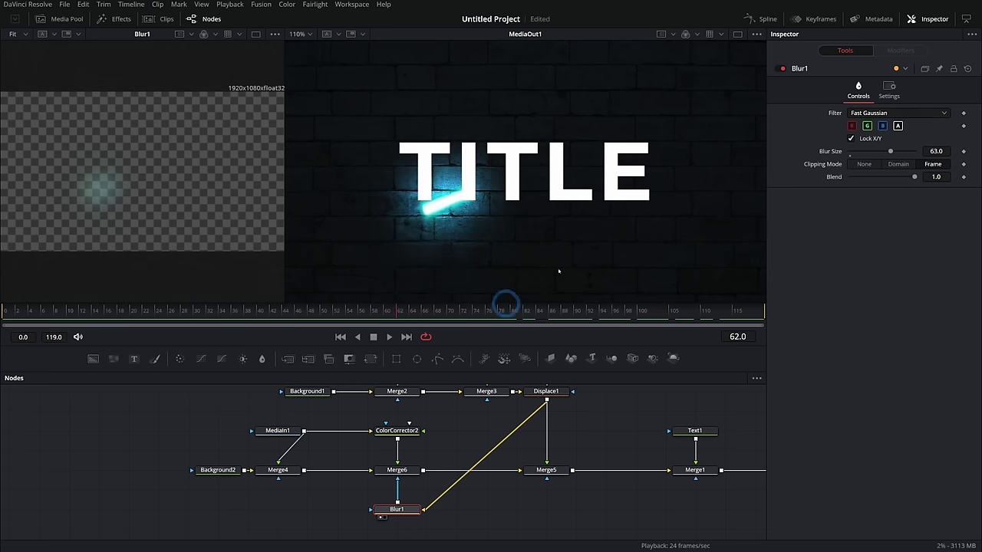
Make room in the stroke branch, insert a Transform between Merge3 and Displace1, and keyframe its Angle at 0.0 on frame 0
scroll(583, 441, "up", 3)
left_click(556, 427)
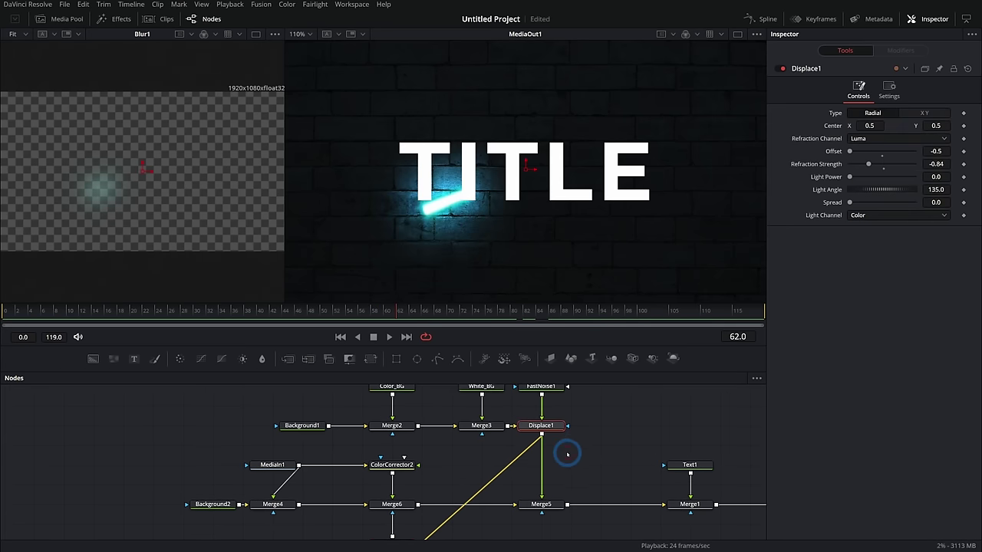
scroll(606, 453, "up", 3)
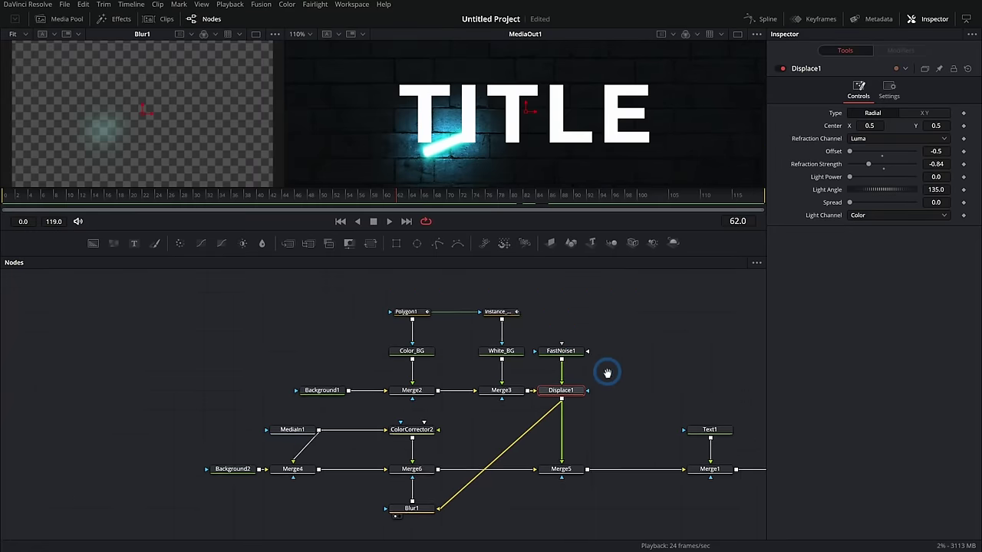
scroll(606, 373, "up", 2)
left_click_drag(269, 304, 428, 416)
left_click(427, 416)
left_click_drag(369, 243, 495, 422)
left_click_drag(882, 189, 846, 188)
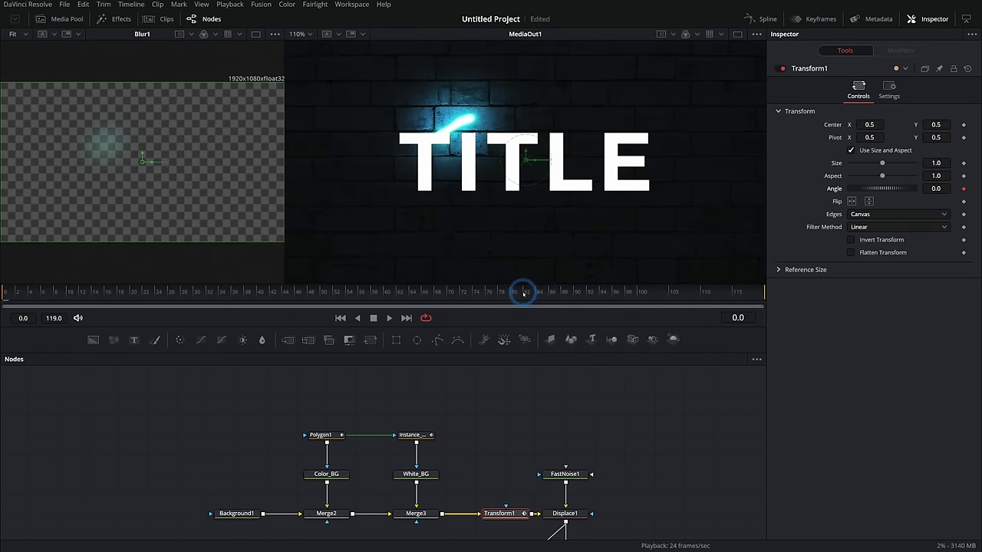
Set Transform1's Angle to 365.2 on frame 119 and play the animation from the start
left_click_drag(523, 293, 759, 294)
left_click_drag(882, 189, 909, 224)
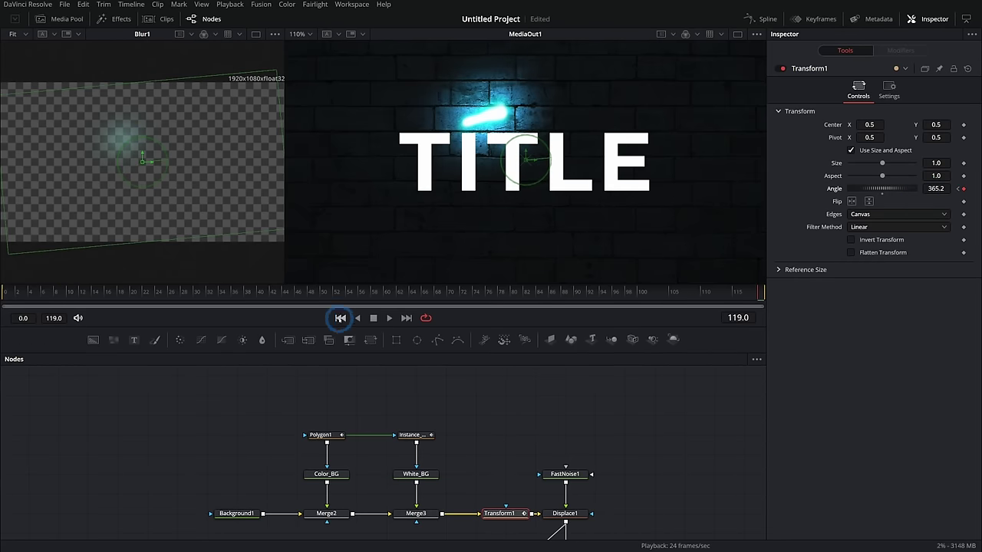
left_click(340, 317)
left_click(389, 318)
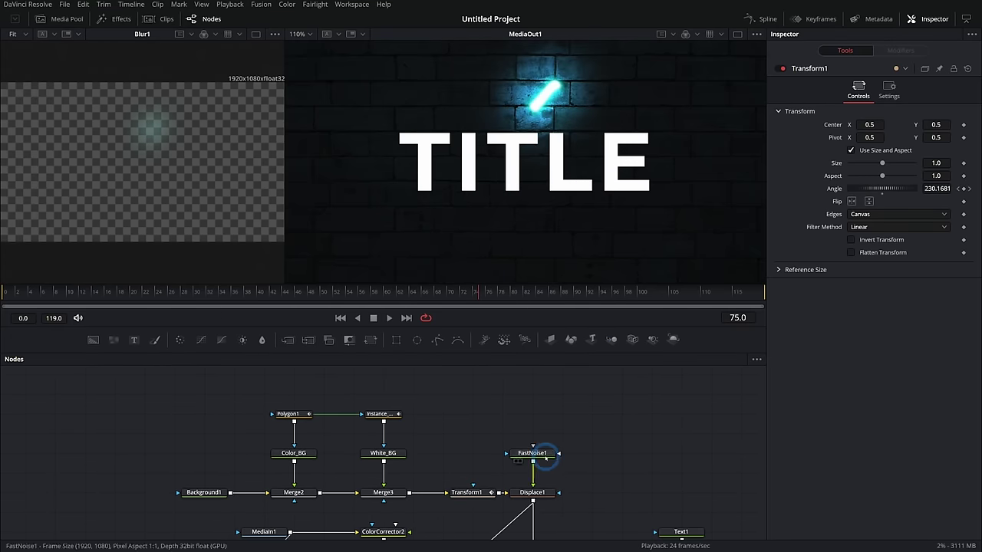
Set Displace1's Refraction Strength to -2.0 and play the animation
left_click(546, 497)
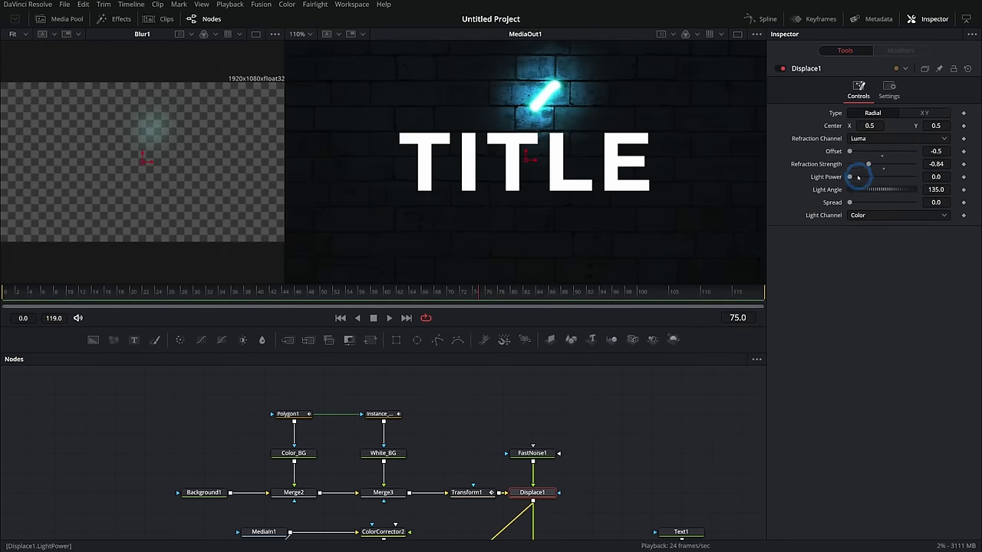
left_click_drag(858, 177, 778, 192)
key("space")
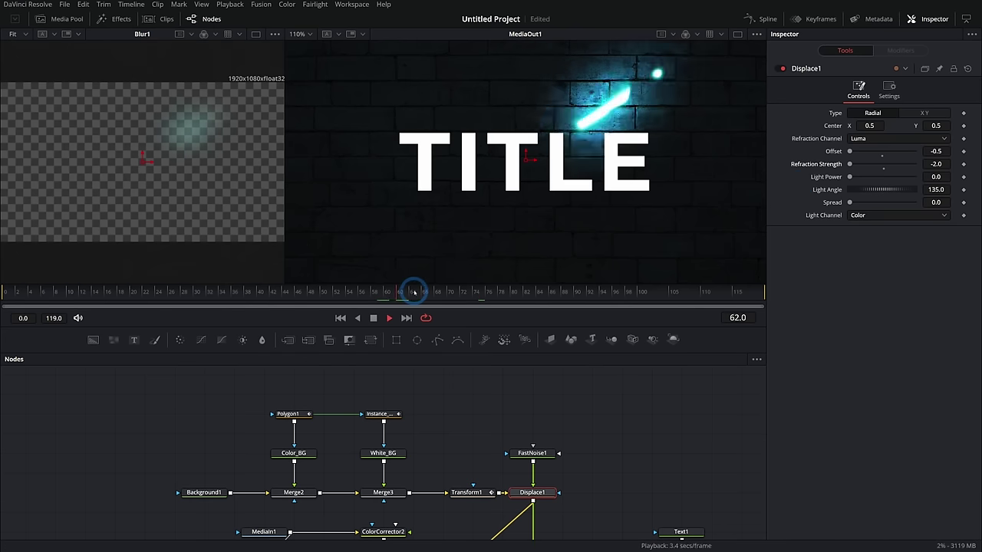
Stop playback and move Text1, Merge1 and MediaOut1 farther along the node flow, away from Merge5, to make room
left_click(420, 292)
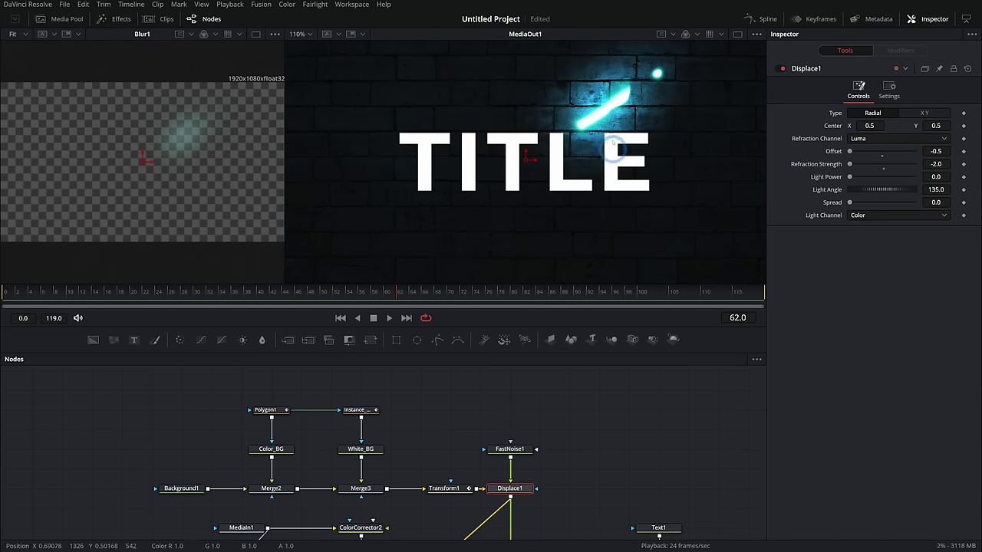
left_click_drag(647, 510, 454, 409)
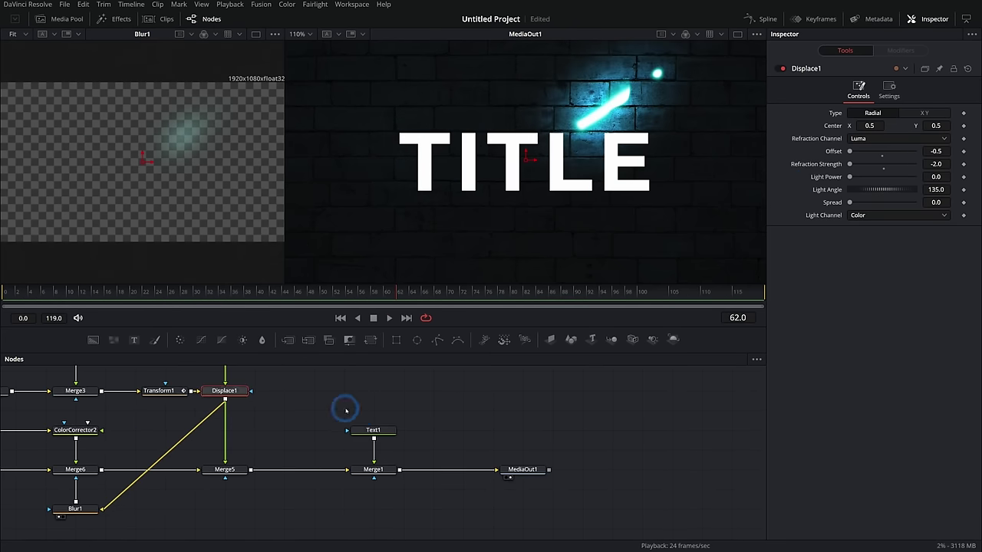
left_click_drag(346, 407, 614, 499)
left_click_drag(366, 470, 452, 470)
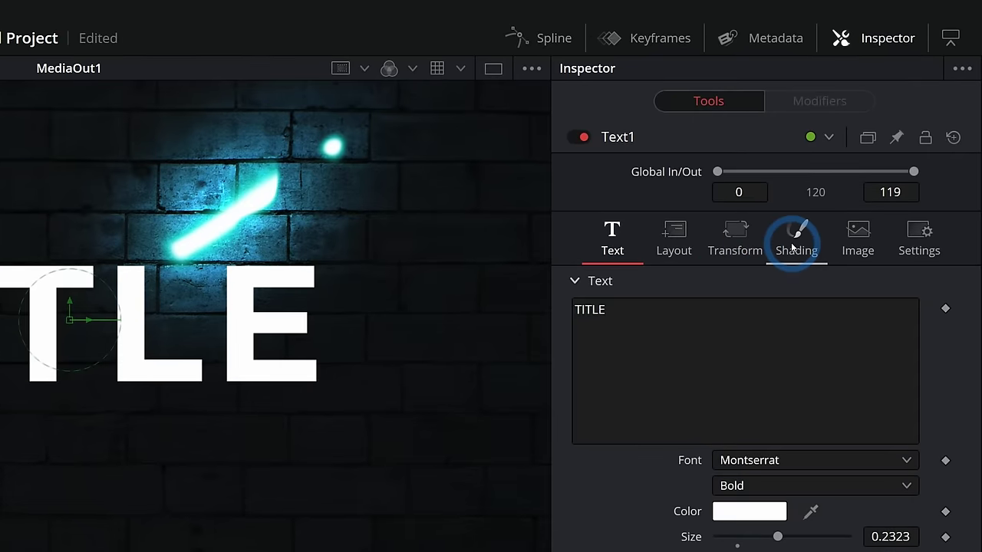
Look through Text1's shading elements and enable element 2, Red Outline
left_click(794, 243)
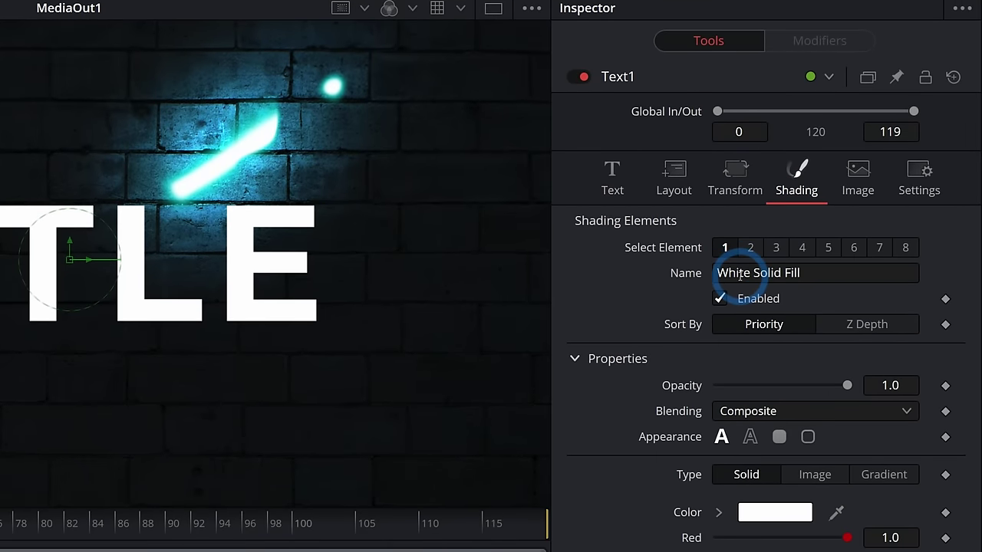
left_click(752, 246)
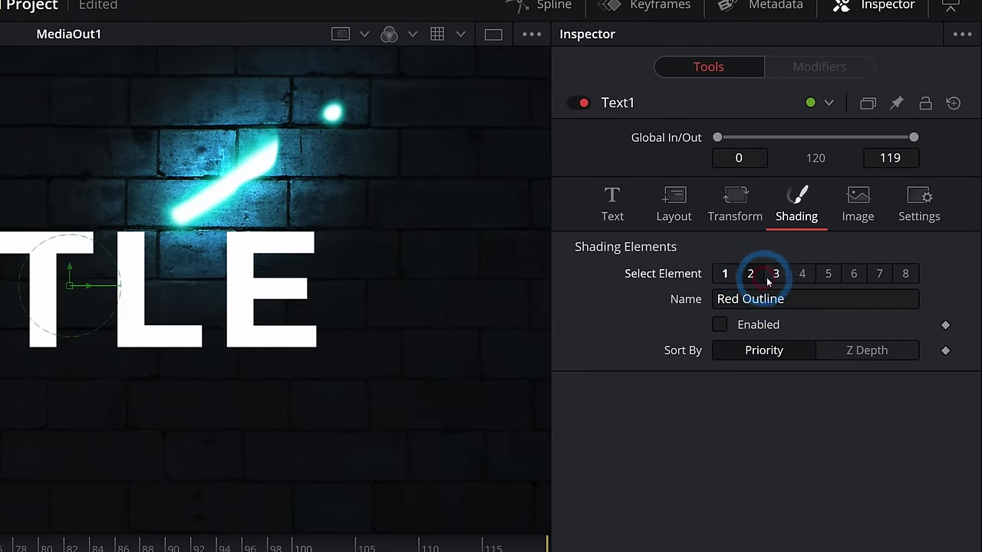
left_click(775, 276)
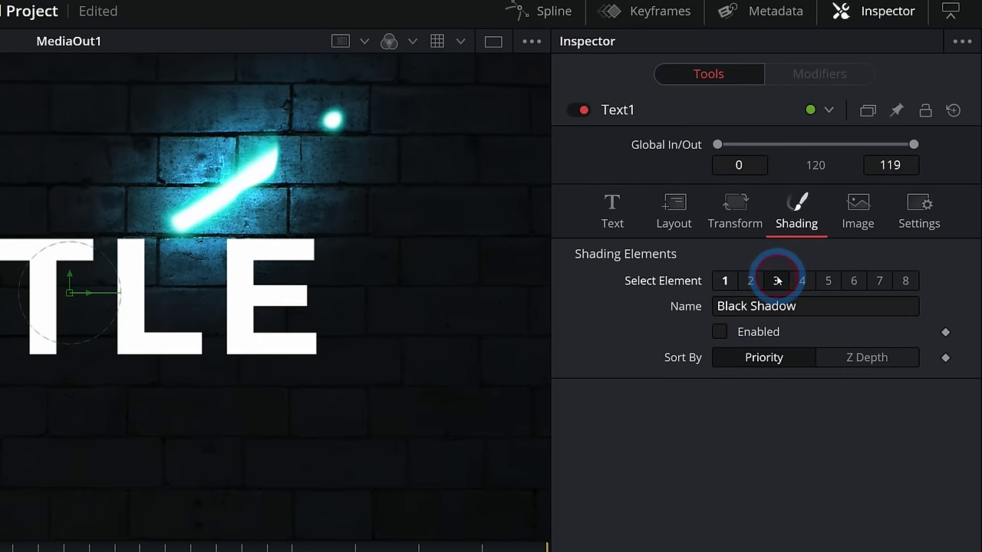
left_click(803, 276)
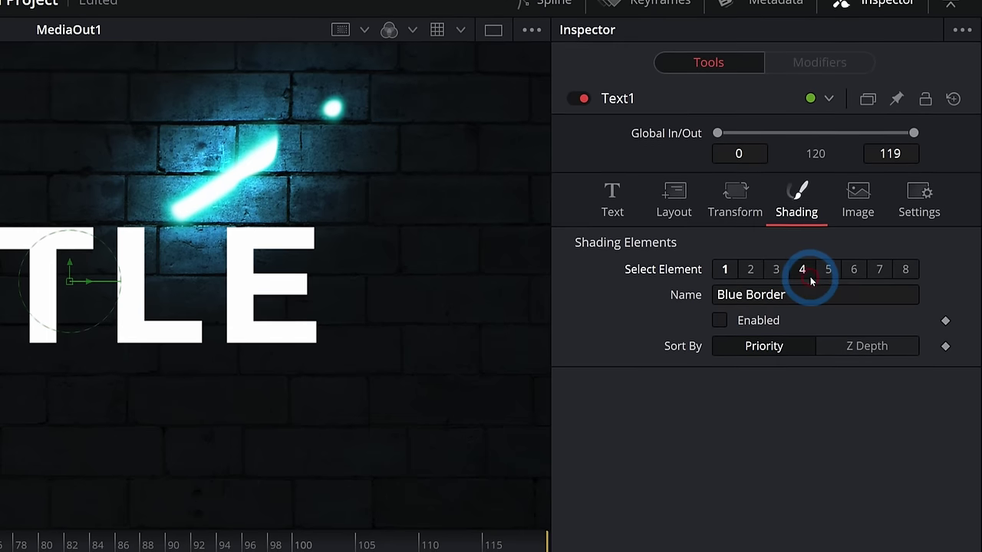
left_click(830, 273)
left_click(752, 278)
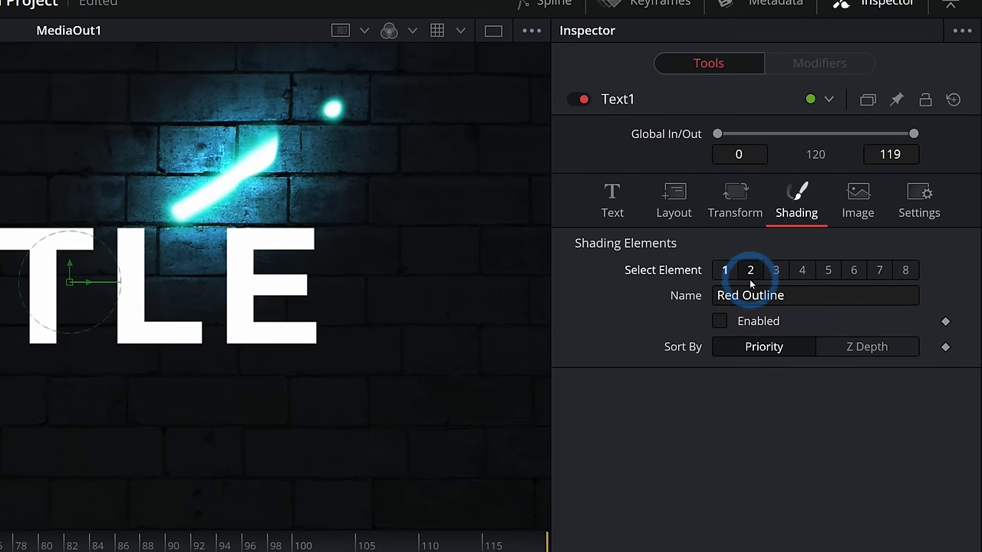
left_click(720, 322)
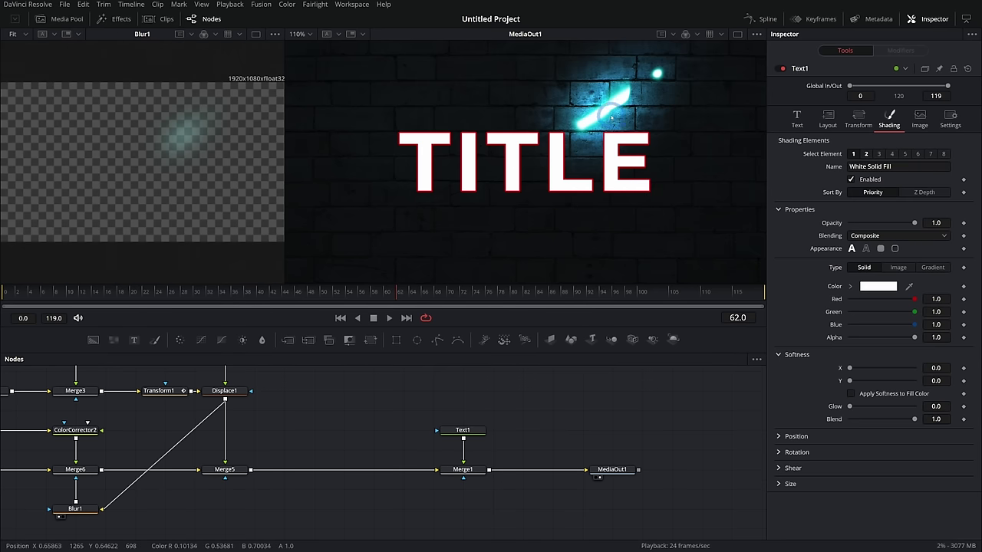
Add an instance of Text1 named Fill and merge it into the flow between Merge1 and MediaOut1
left_click_drag(462, 430, 473, 414)
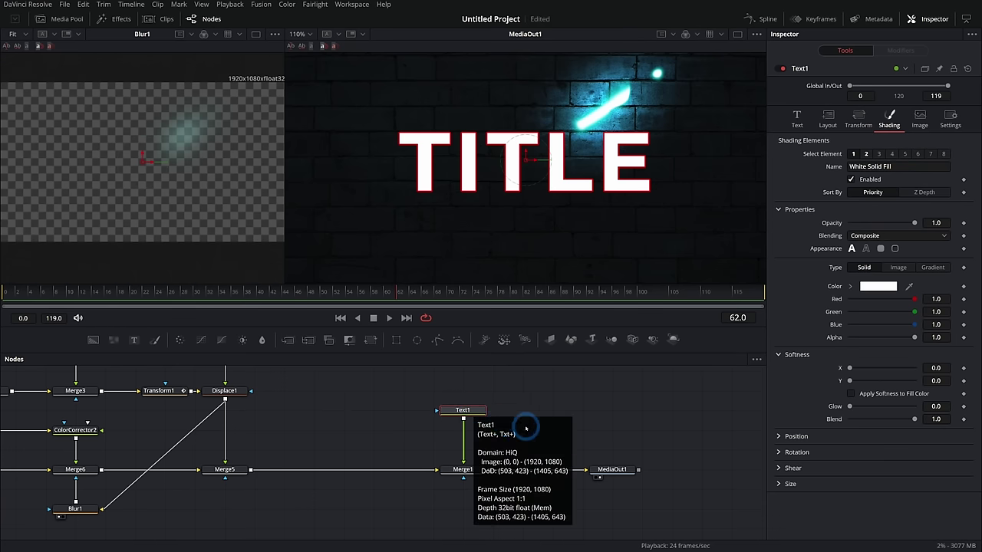
left_click(550, 408)
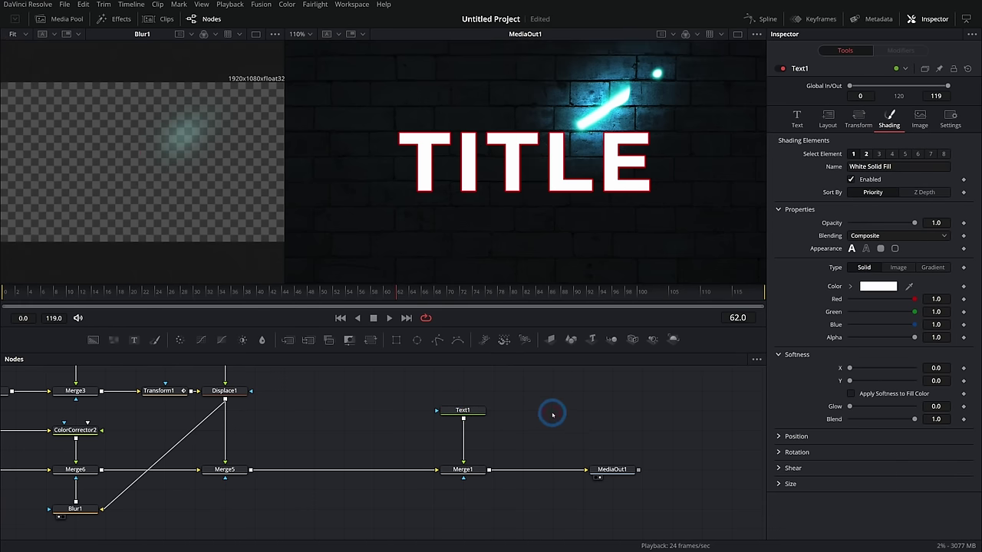
key("ctrl+shift+v")
left_click_drag(611, 470, 668, 469)
left_click_drag(579, 410, 629, 385)
left_click_drag(494, 474, 491, 471)
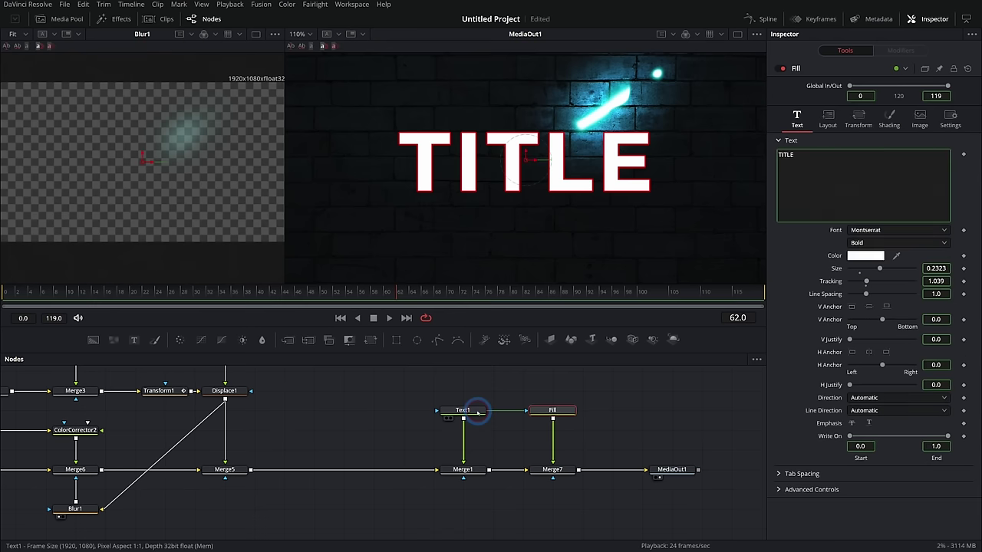
Rename the original Text1 node to Stroke
left_click(477, 412)
key("F2")
type("Stroke")
key("Return")
Deinstance the Enabled setting of the White Solid Fill and Red Outline shading elements on the Fill node
left_click(552, 410)
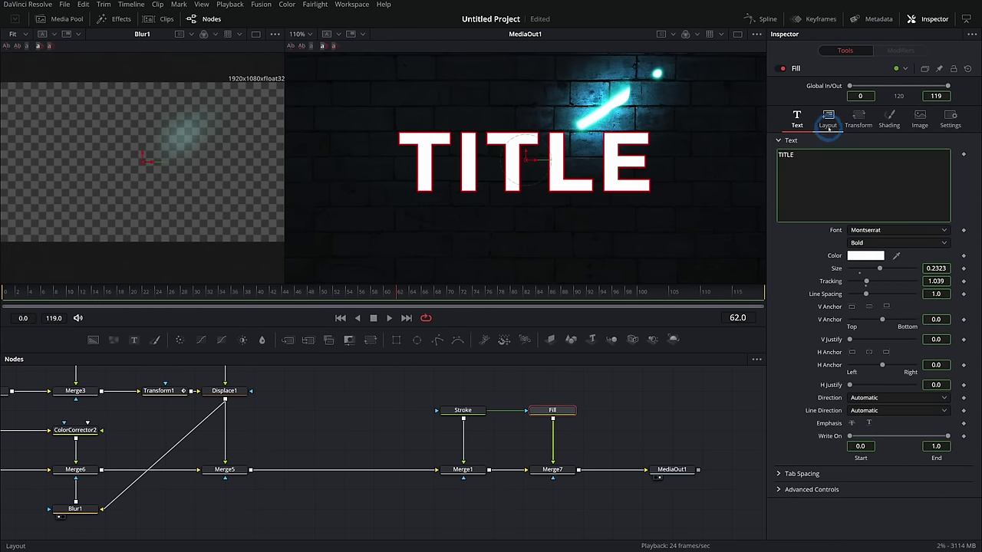
left_click(889, 125)
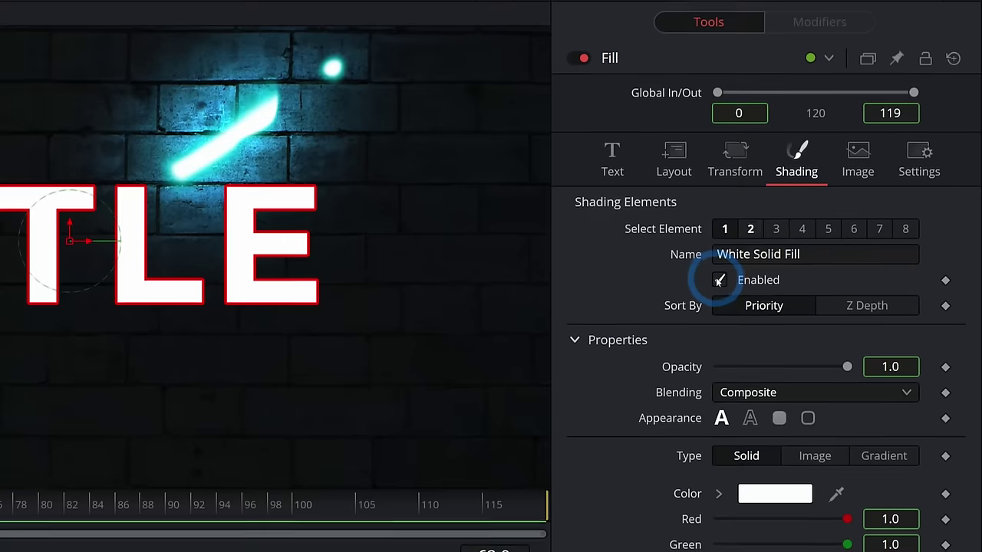
right_click(865, 183)
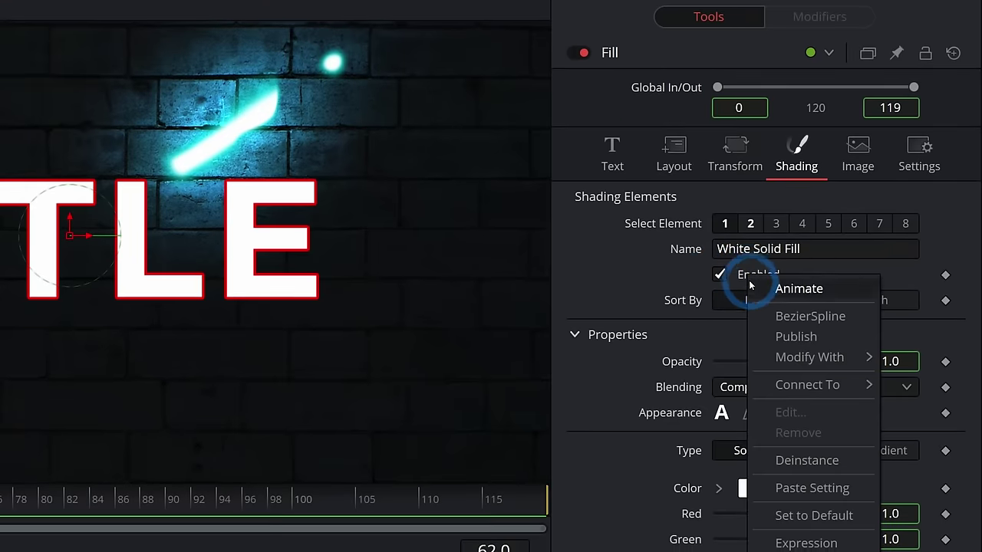
left_click(790, 459)
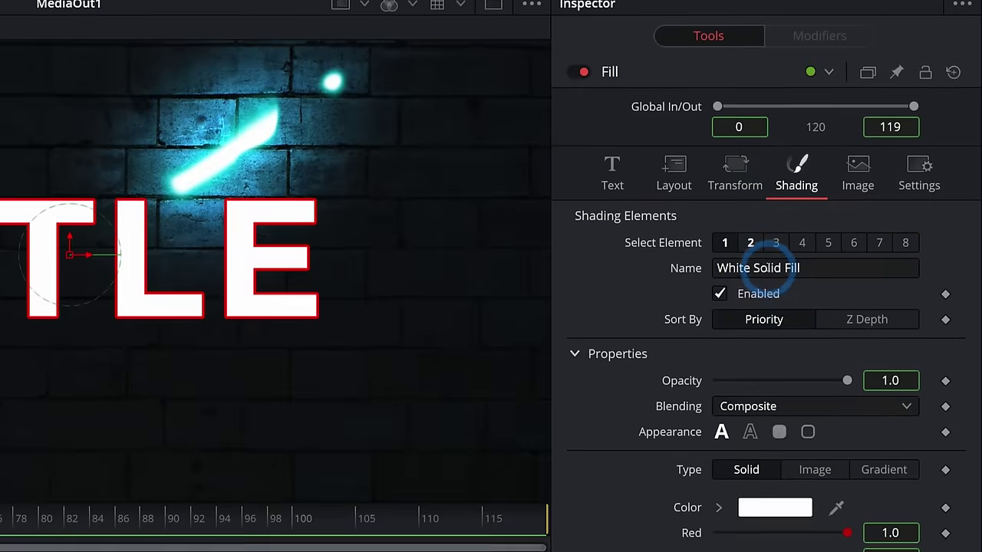
left_click(751, 224)
right_click(786, 331)
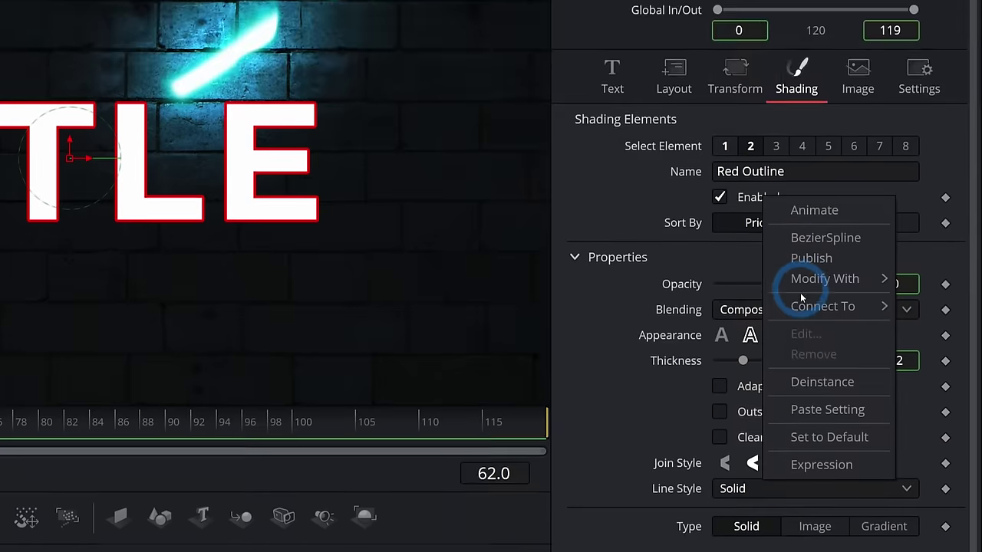
left_click(805, 515)
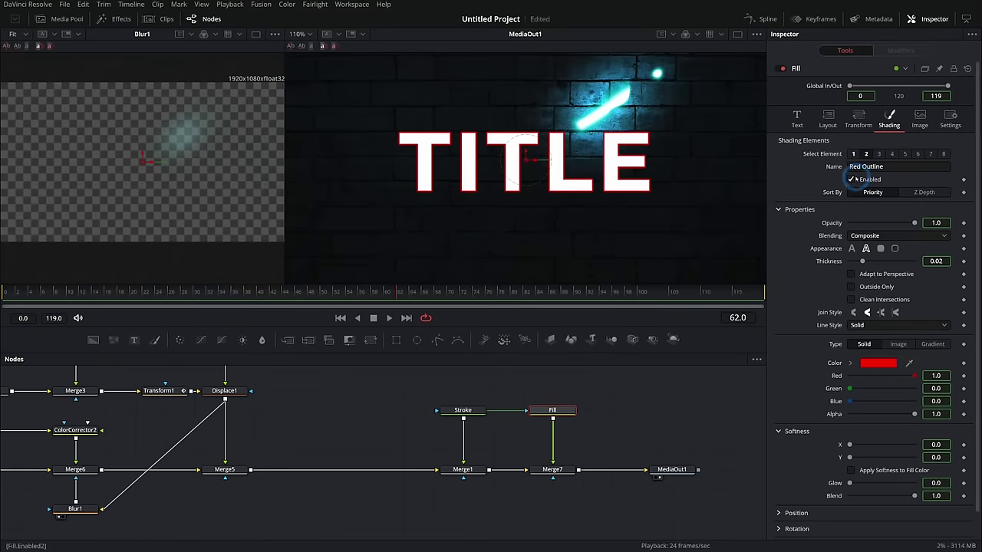
Disable Red Outline on the Fill node and White Solid Fill on the Stroke node, and undo the trial offset of Merge7
left_click(463, 410)
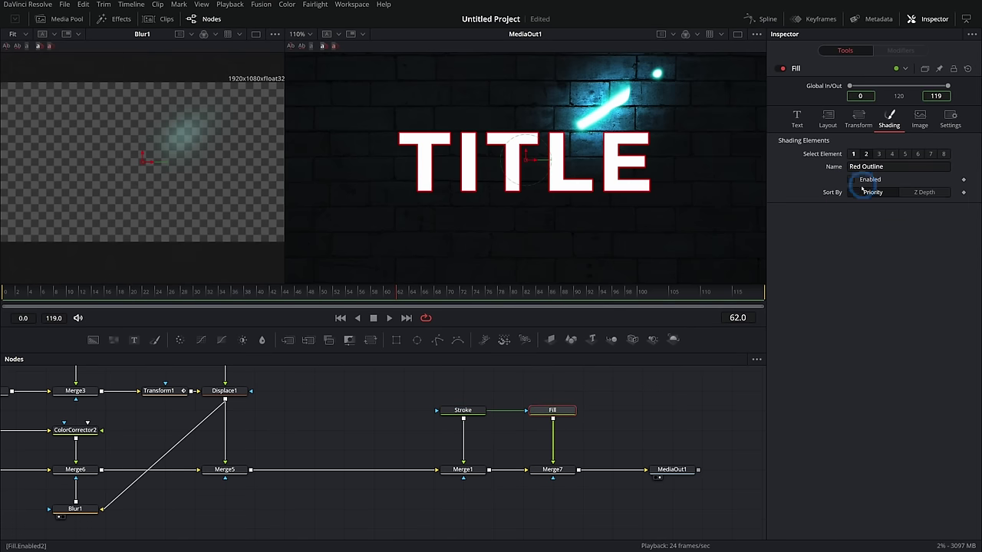
left_click(495, 408)
left_click(886, 176)
left_click(854, 154)
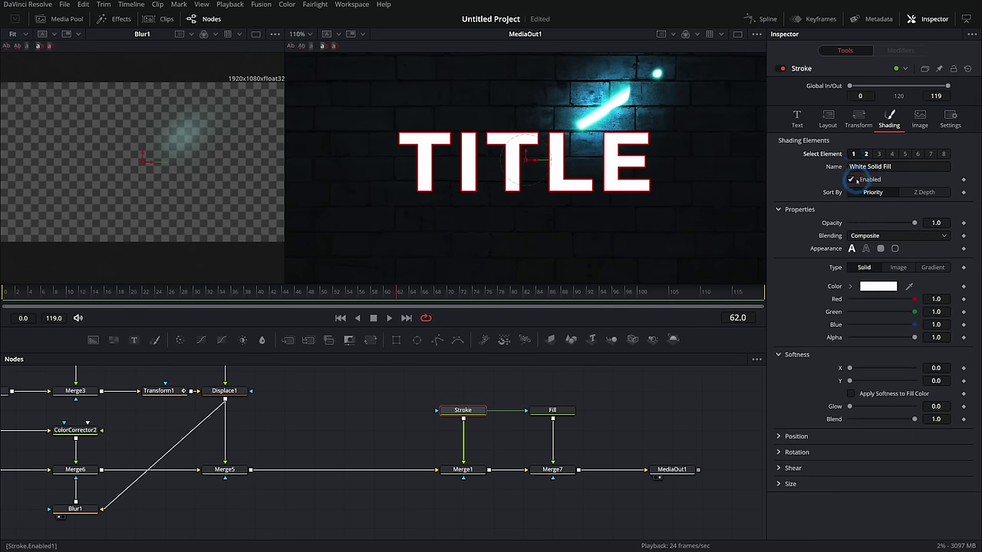
left_click(852, 179)
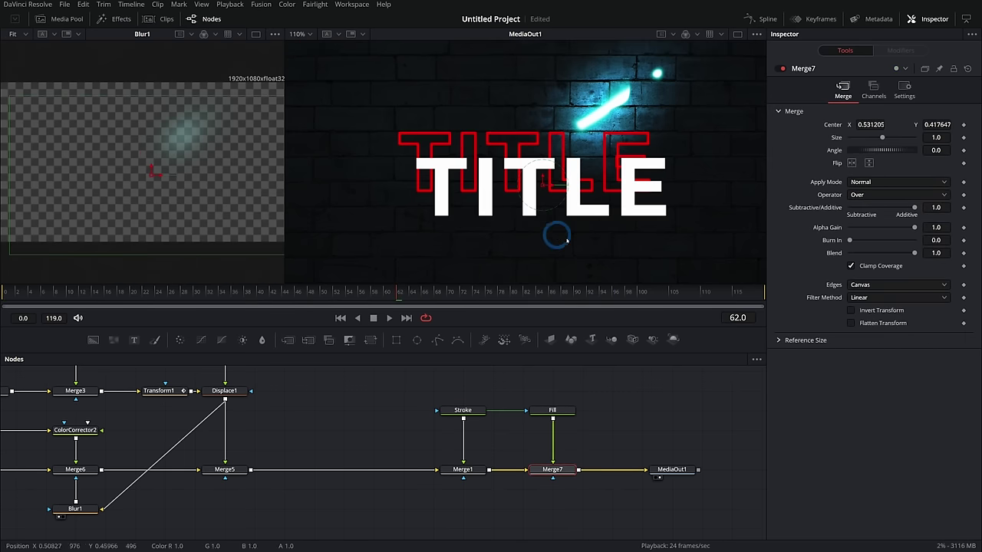
key("ctrl+z")
Set the color of the Stroke node's Red Outline element to white
left_click(473, 412)
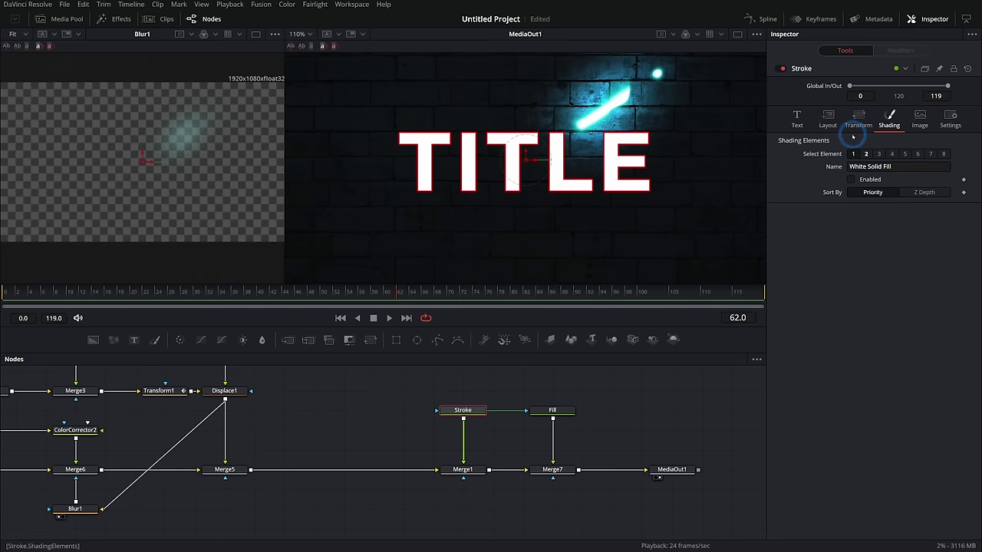
left_click(866, 153)
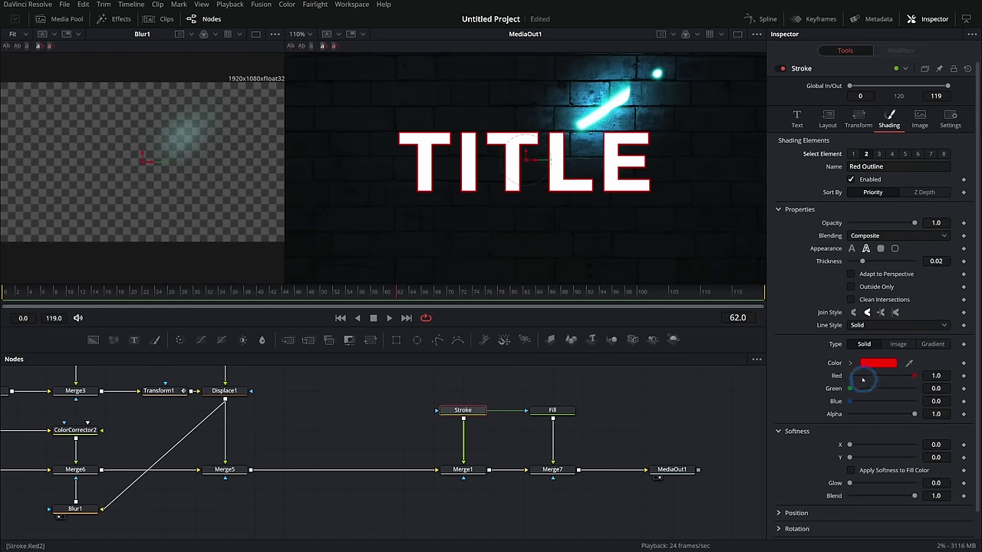
left_click(850, 362)
left_click_drag(859, 383, 834, 363)
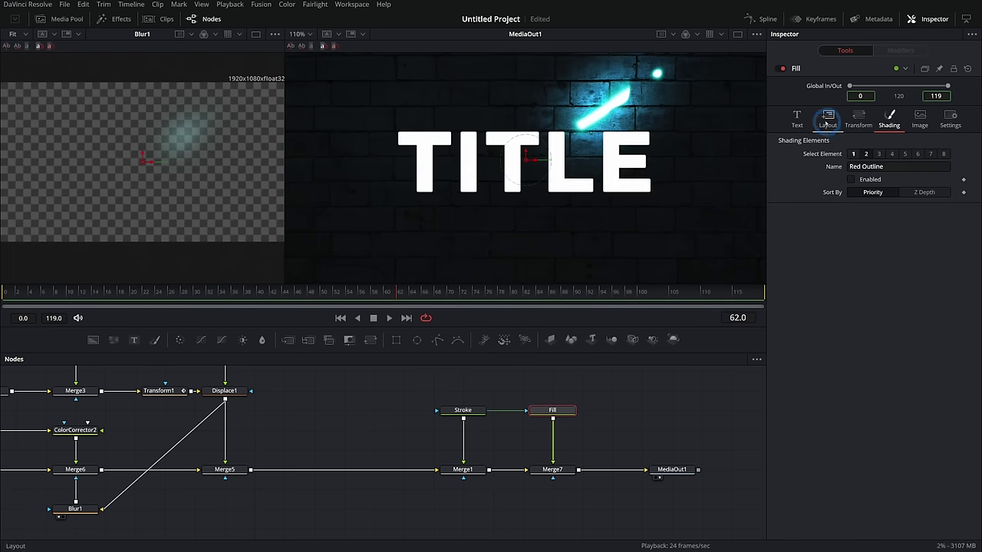
Change the Fill node's text color to light blue and deselect the node
left_click(853, 154)
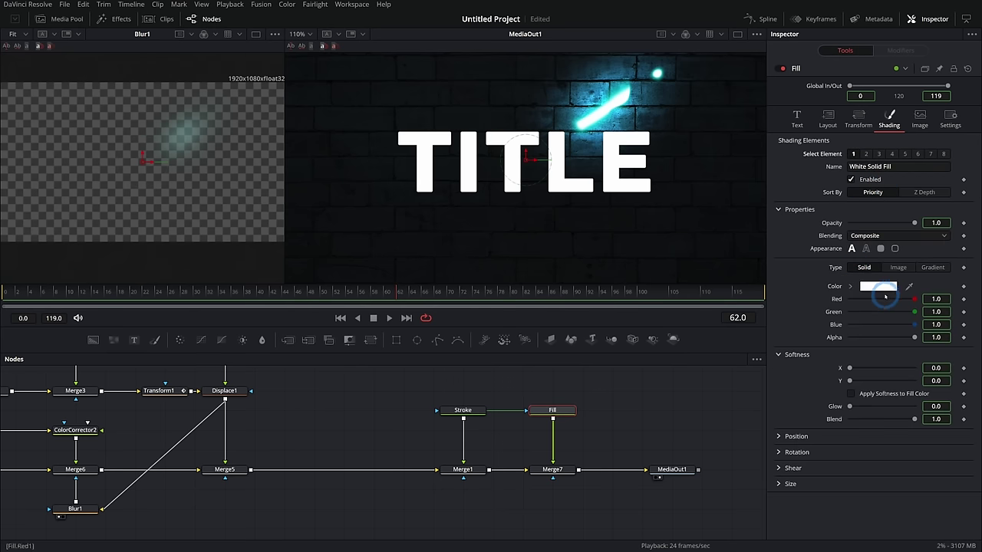
left_click(797, 116)
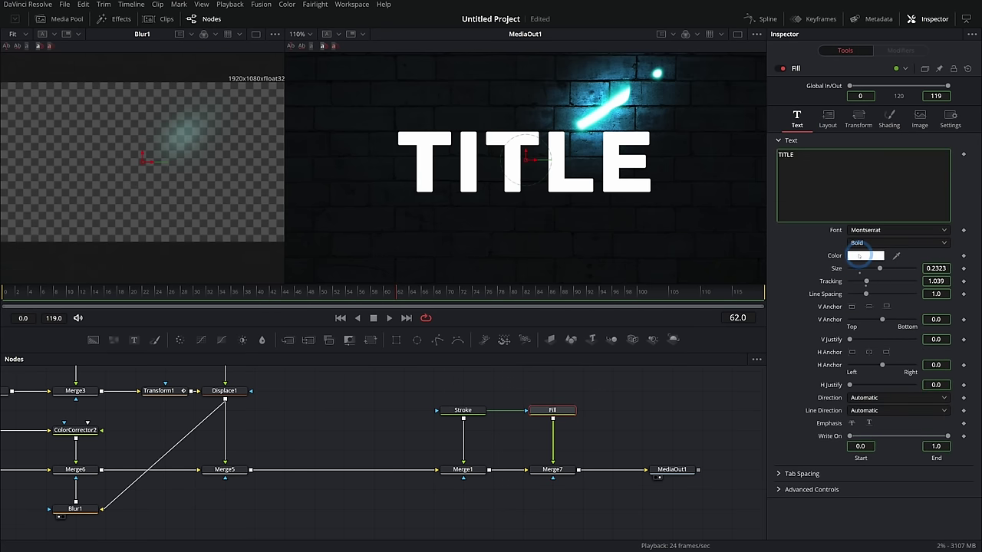
left_click(533, 199)
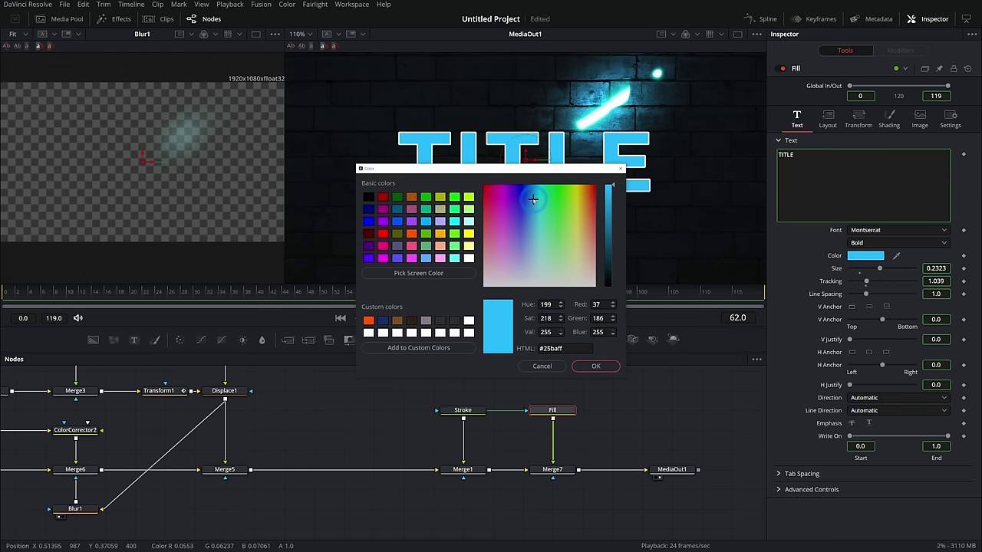
left_click(595, 366)
left_click(619, 389)
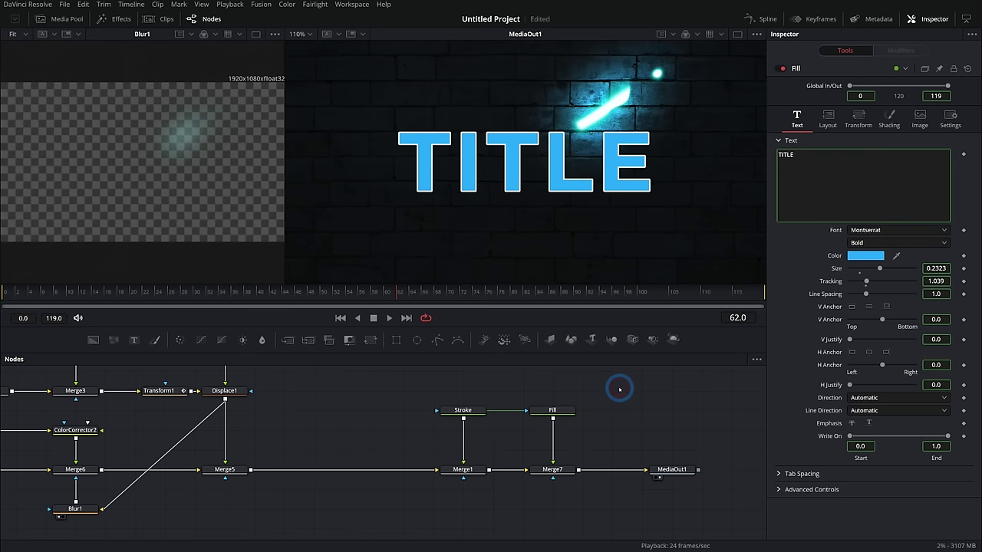
Place Stroke and Fill beneath their merges and reconnect them as the effect masks of Merge1 and Merge7
left_click_drag(419, 394, 456, 409)
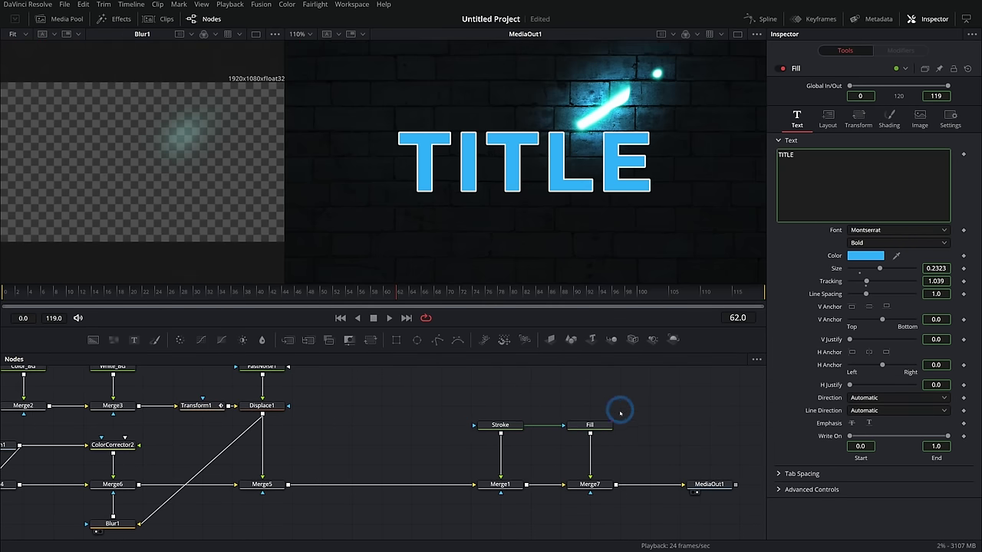
mouse_move(477, 391)
left_mouse_down()
mouse_move(477, 508)
mouse_move(477, 477)
mouse_move(507, 486)
mouse_move(477, 452)
left_mouse_up()
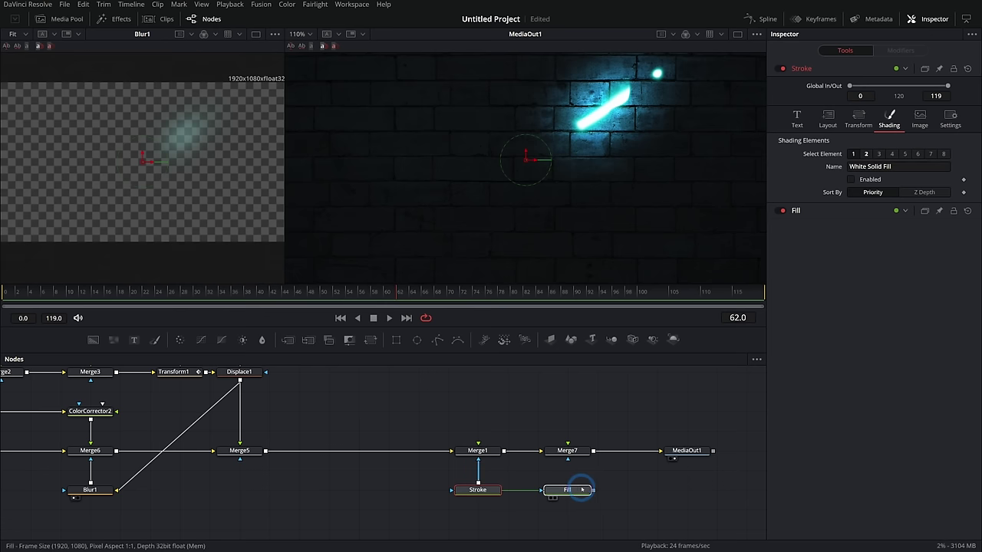
left_click_drag(593, 491, 564, 452)
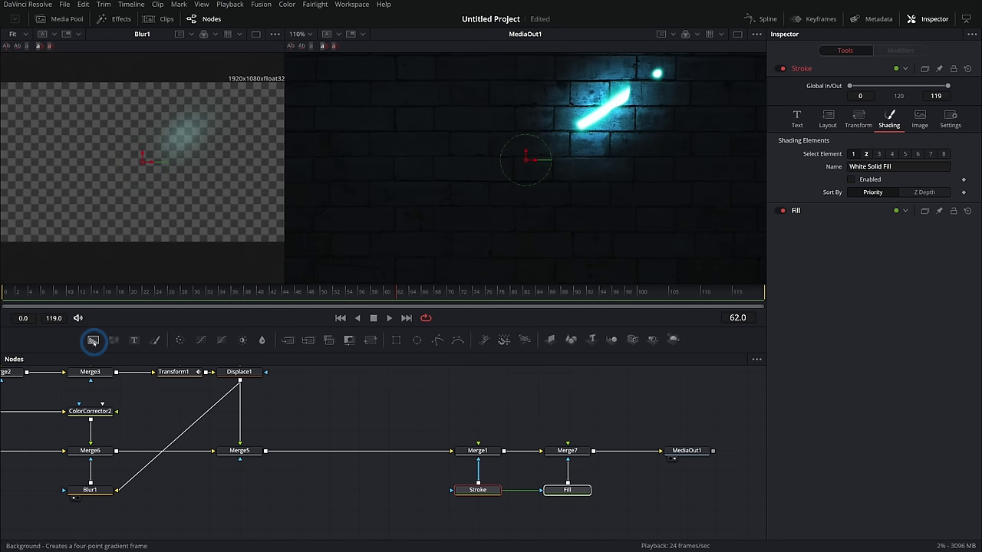
Add a Background node above Merge7, connect it as Merge7's foreground, and set its Type to Gradient
left_click_drag(92, 340, 572, 414)
left_click_drag(572, 450, 568, 452)
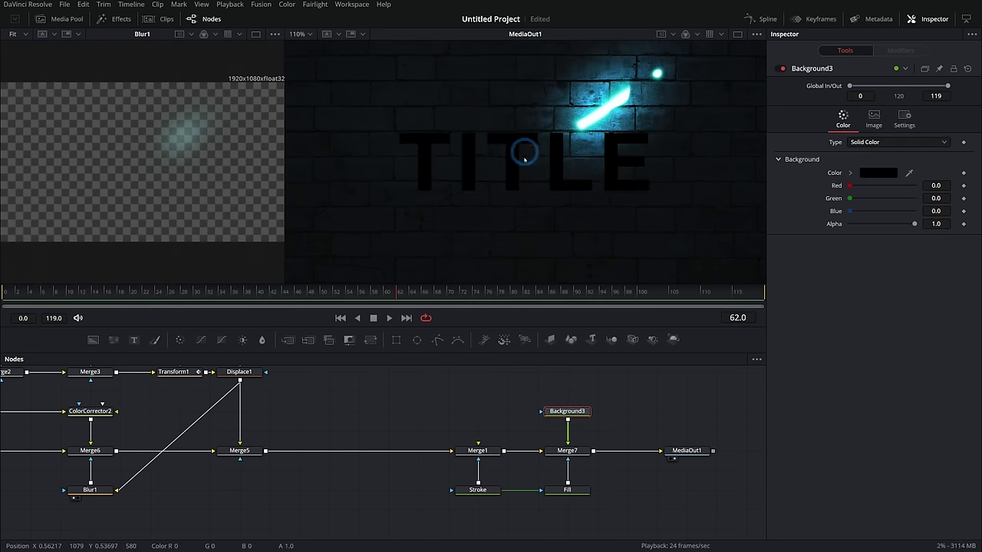
left_click(890, 141)
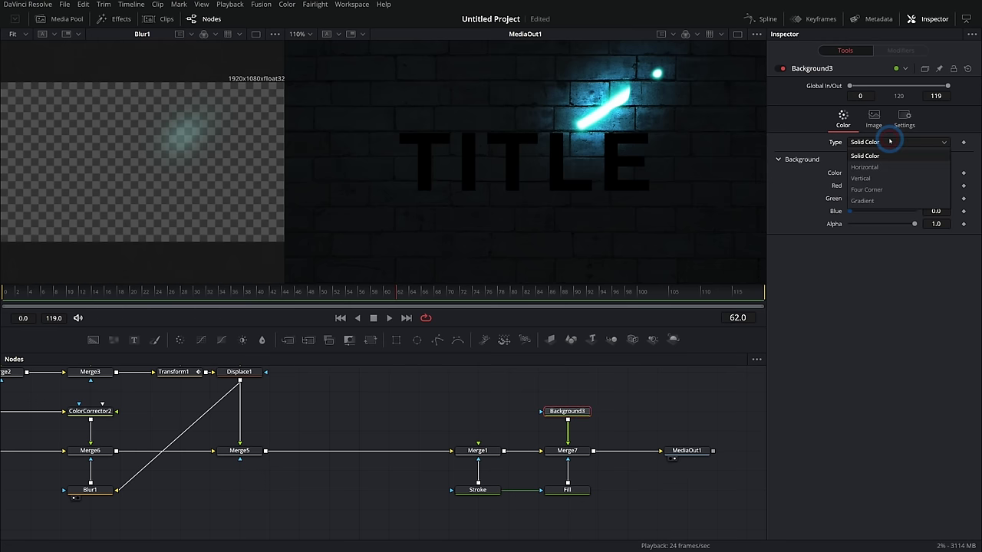
left_click(882, 189)
left_click(886, 142)
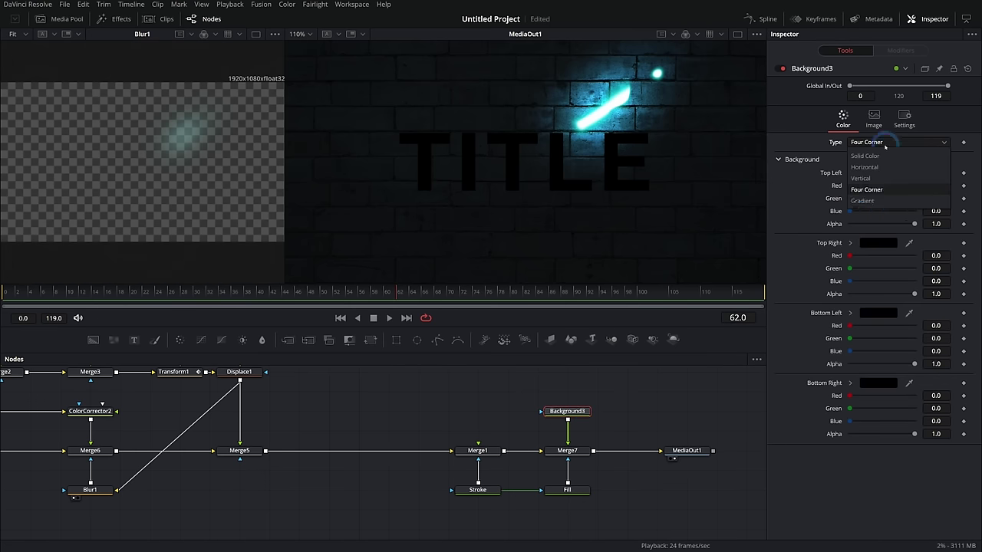
left_click(878, 201)
Color Background3's gradient from blue to cyan and move its two stops close together near the middle of the gradient
left_click(878, 241)
left_click(528, 193)
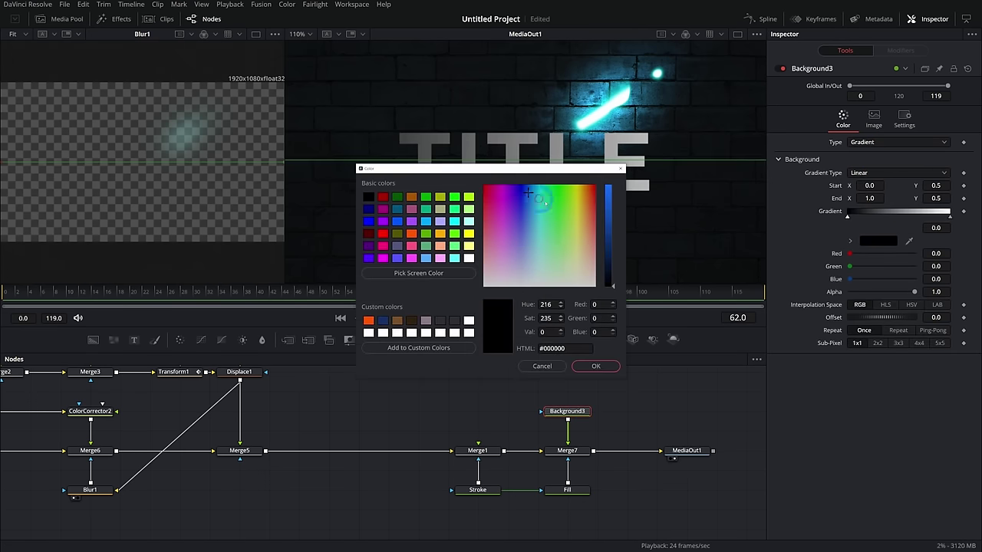
left_click(611, 201)
left_click(595, 366)
left_click(949, 217)
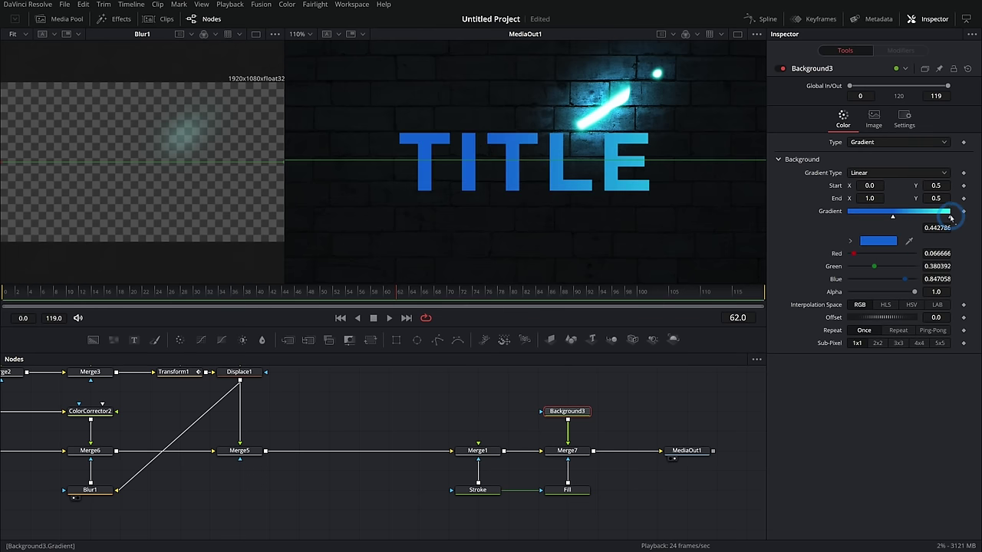
left_click_drag(950, 218, 899, 218)
Reposition the gradient's end and start handles over the title so blue fades down into cyan across the letters
scroll(606, 177, "down", 2)
left_click_drag(761, 169, 602, 188)
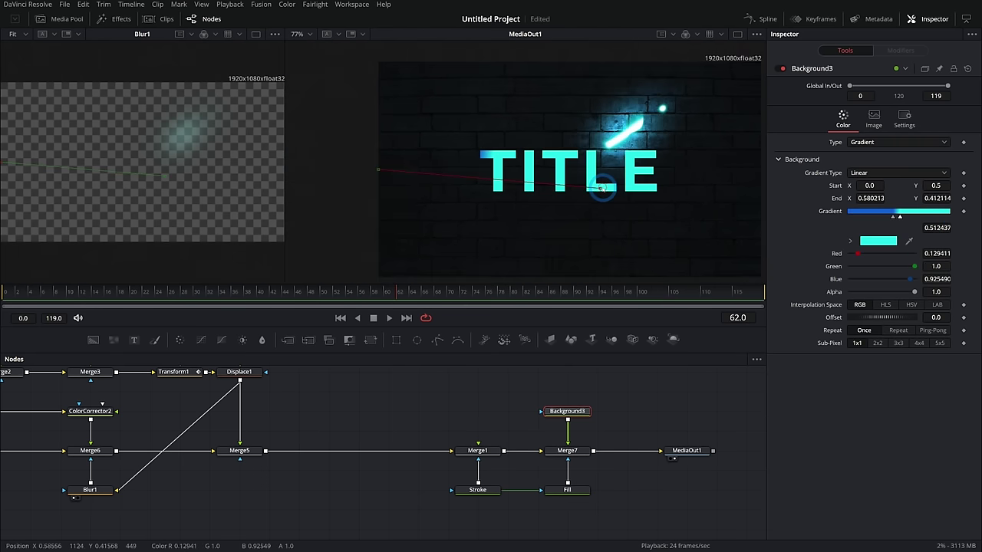
left_click_drag(379, 171, 595, 131)
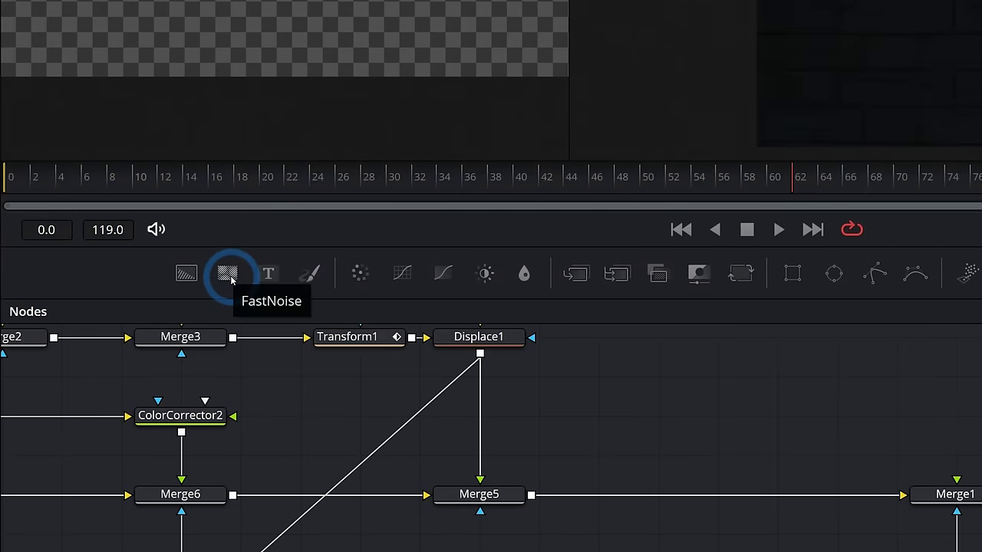
Add a FastNoise node as Merge1's foreground and set its Detail to 6.3 and Scale to 6.46
left_click_drag(113, 340, 374, 404)
left_click_drag(584, 301, 816, 417)
left_click_drag(886, 175, 891, 175)
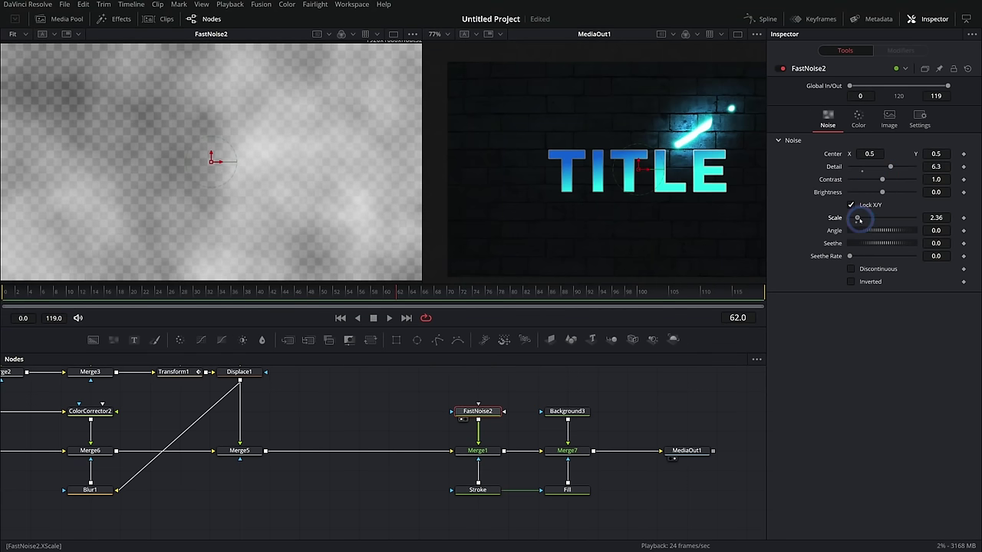
left_click_drag(858, 219, 872, 218)
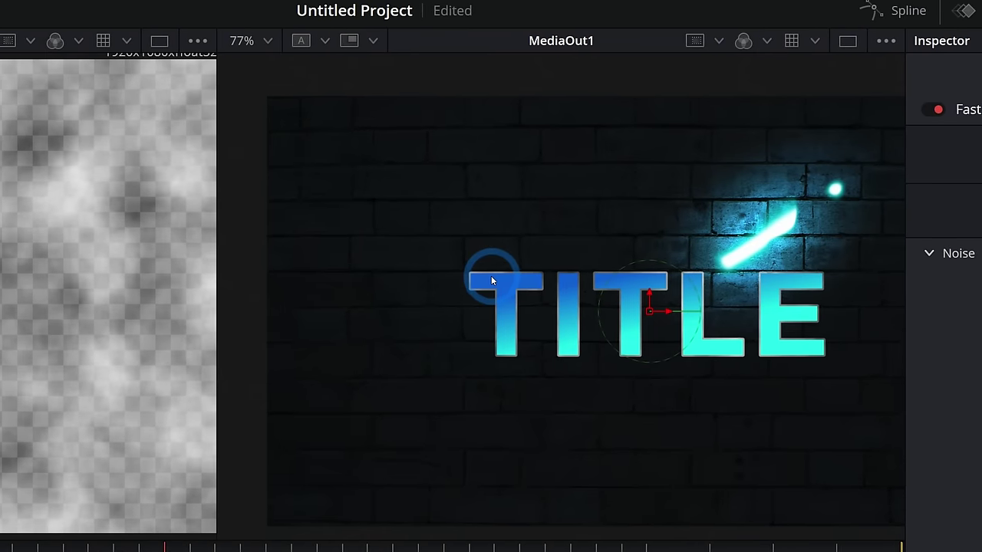
Set FastNoise2's Seethe Rate to 0.213 and Scale to 2.0, checking the outline's noise in playback
scroll(491, 280, "up", 5)
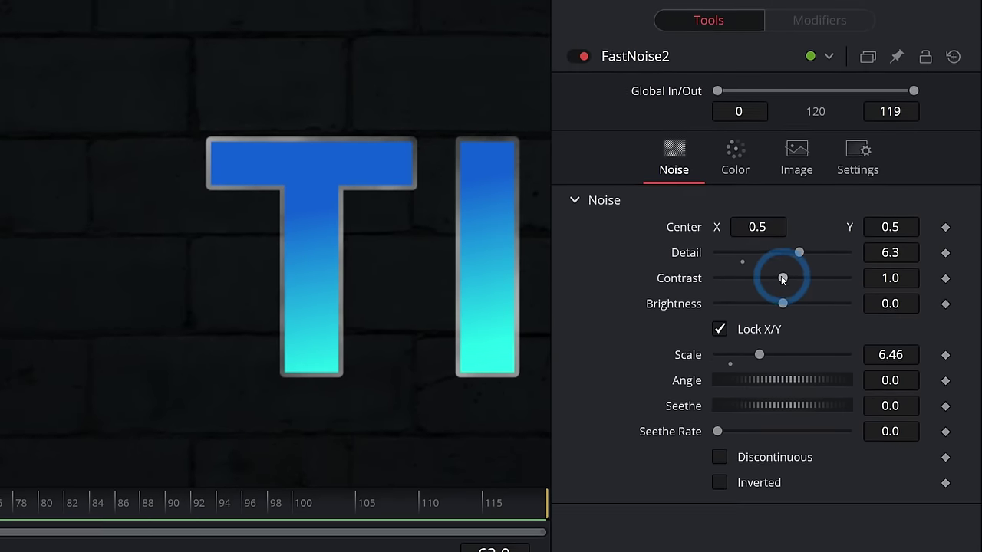
left_click_drag(981, 359, 981, 362)
left_click_drag(798, 279, 814, 280)
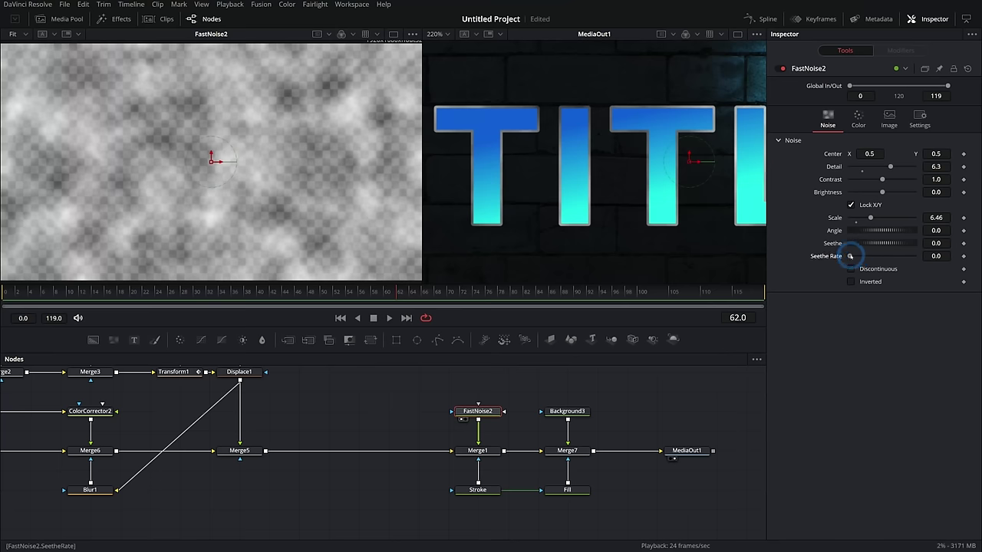
mouse_move(850, 257)
left_mouse_down()
mouse_move(854, 270)
mouse_move(864, 257)
left_mouse_up()
key("space")
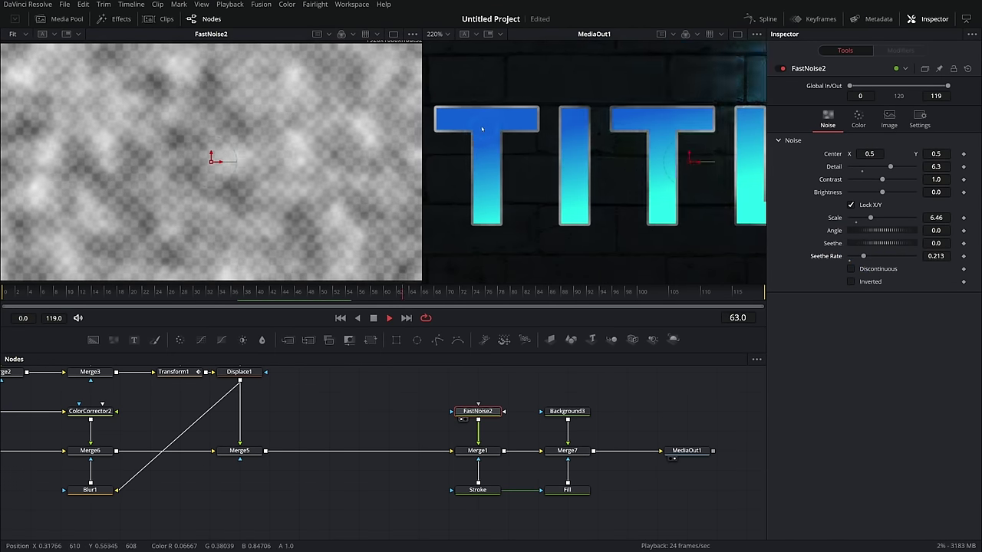
left_click_drag(870, 218, 855, 222)
key("space")
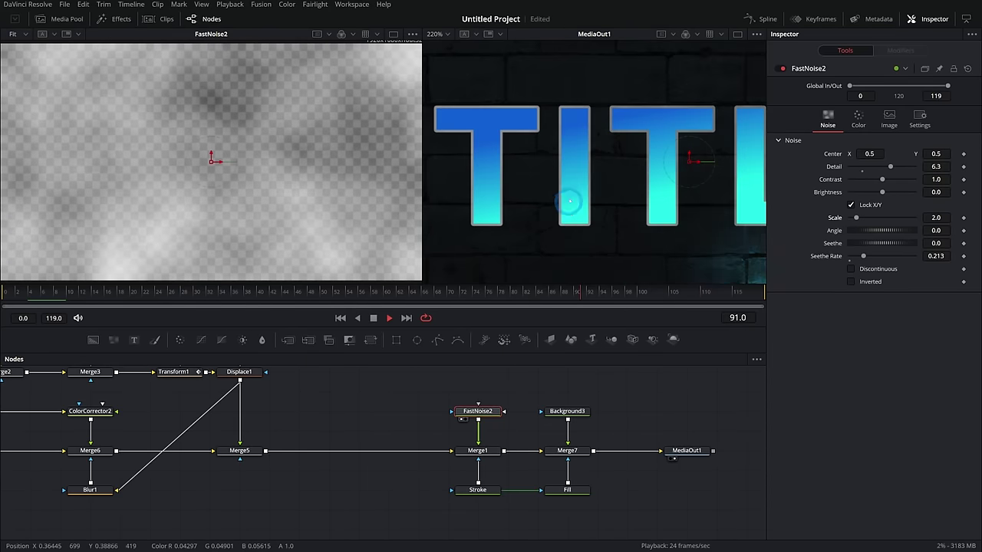
Set the Stroke node's outline Thickness to 0.0378 and its Softness to 1.26 in X and 0.94 in Y
left_click(477, 489)
scroll(823, 284, "down", 3)
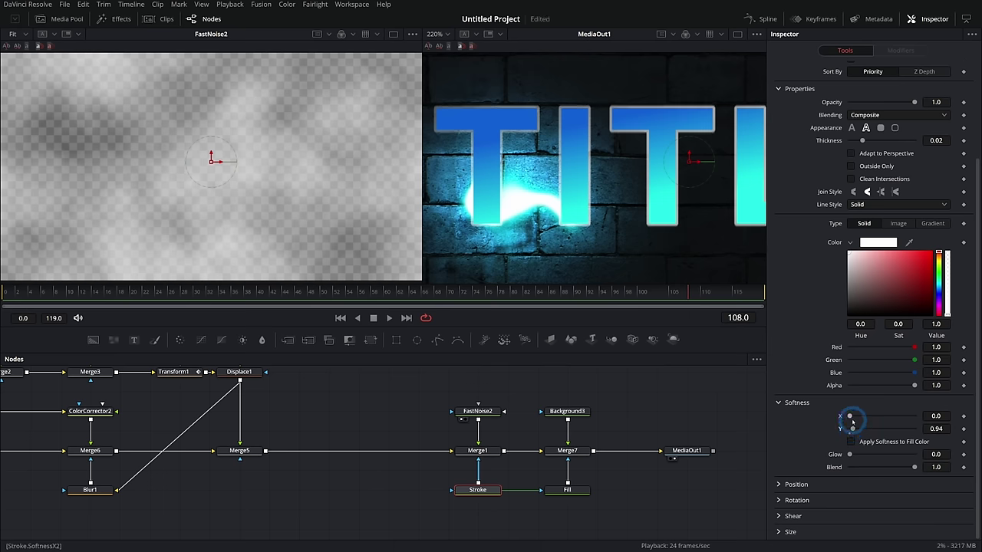
left_click_drag(850, 417, 855, 417)
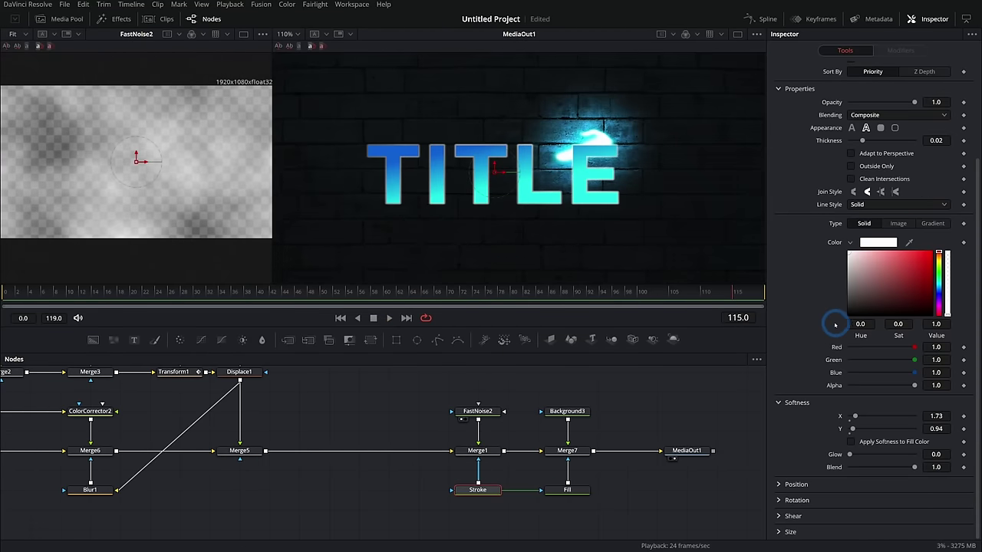
left_click_drag(863, 141, 873, 142)
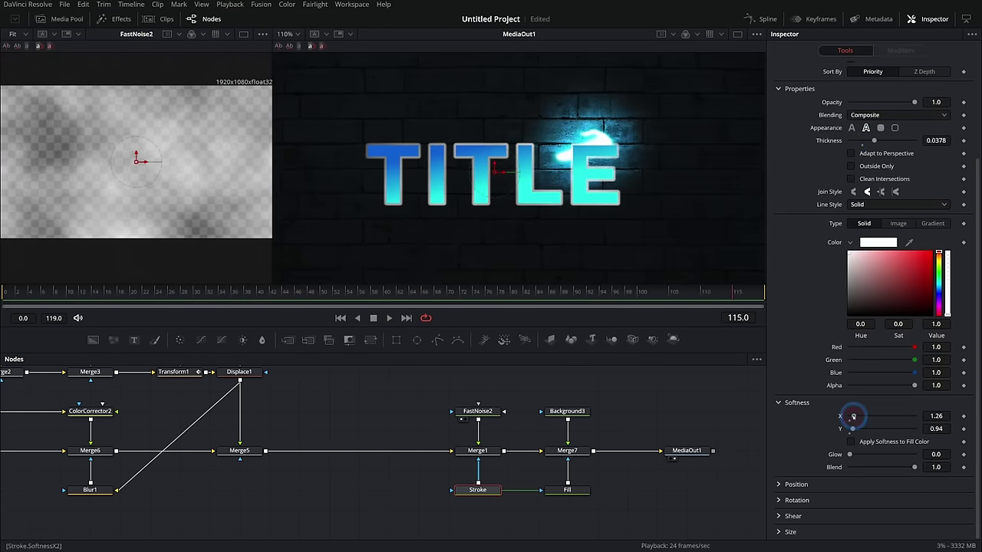
Shorten Background3's gradient to span the title's height and add a Mosaic Blur node after it
left_click(570, 414)
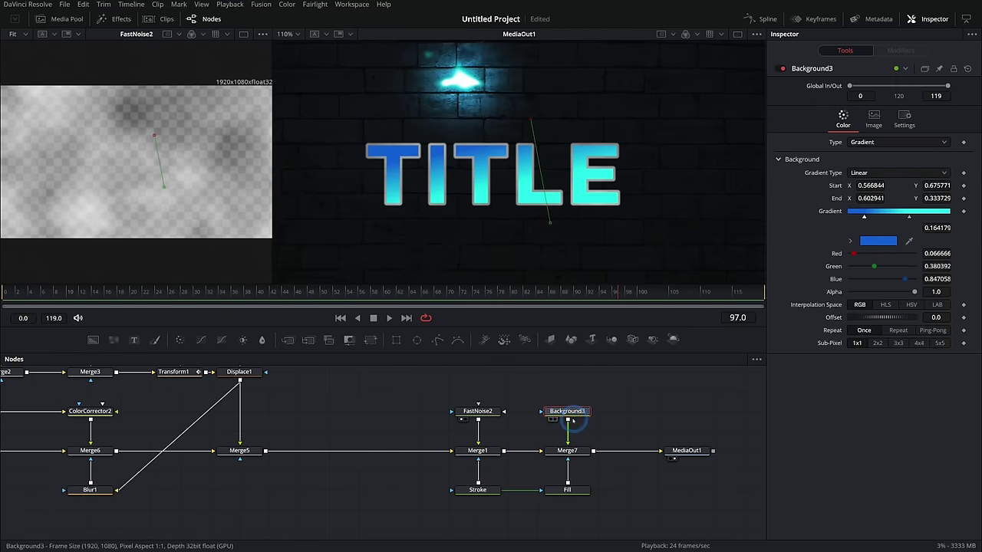
left_click_drag(529, 209, 552, 143)
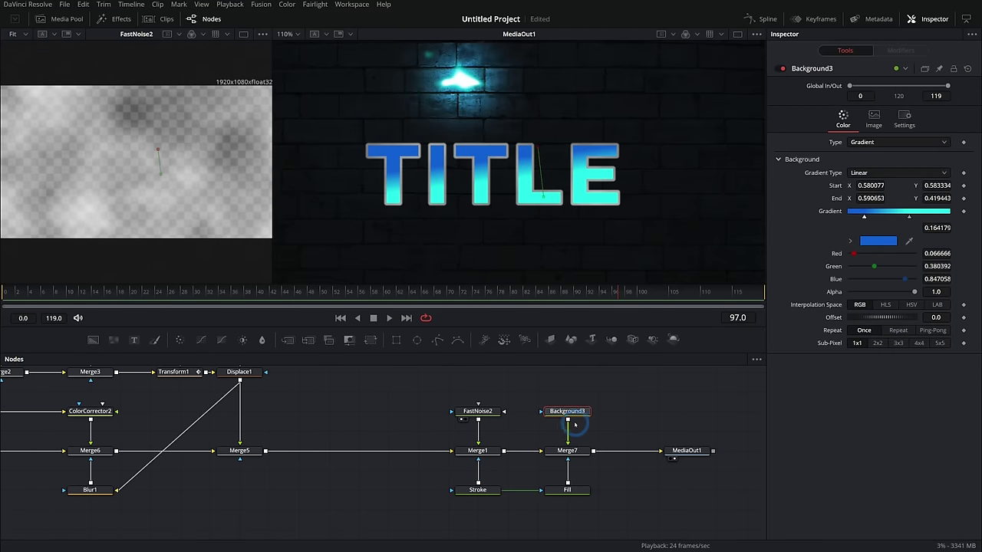
key("shift+space")
type("dspmosa")
key("Return")
Set MosaicBlur1's Cell Shape to Triangle and its Pixel Frequency to 33.2
left_click(882, 125)
left_click(874, 163)
scroll(549, 184, "up", 2)
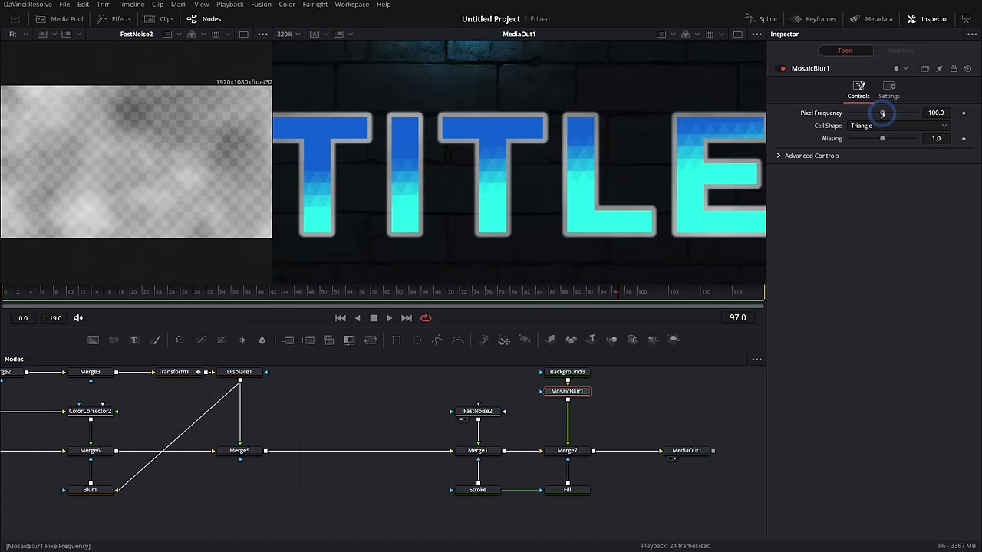
left_click_drag(882, 113, 860, 113)
scroll(589, 200, "down", 1)
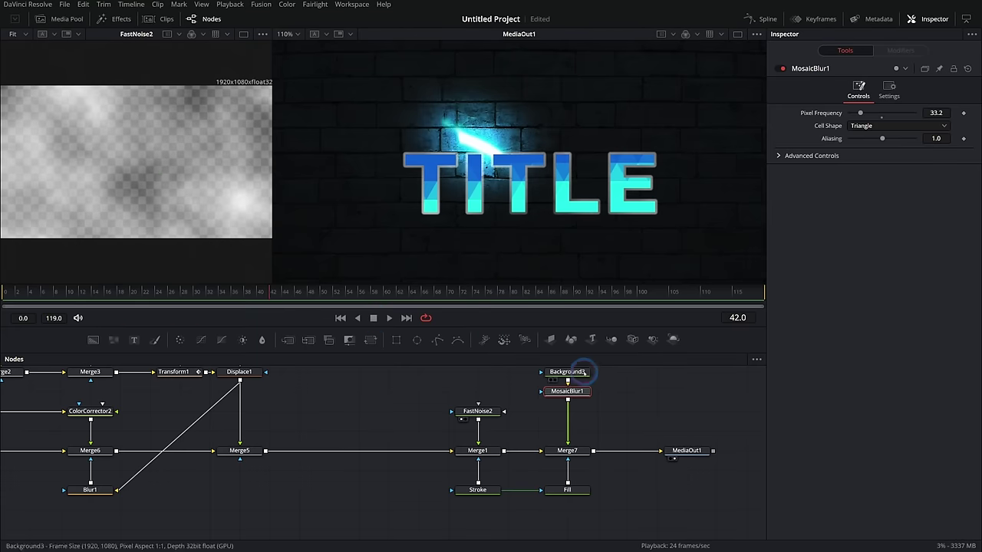
Recolor Background3's gradient to run from yellow to red and preview the title
left_click(582, 372)
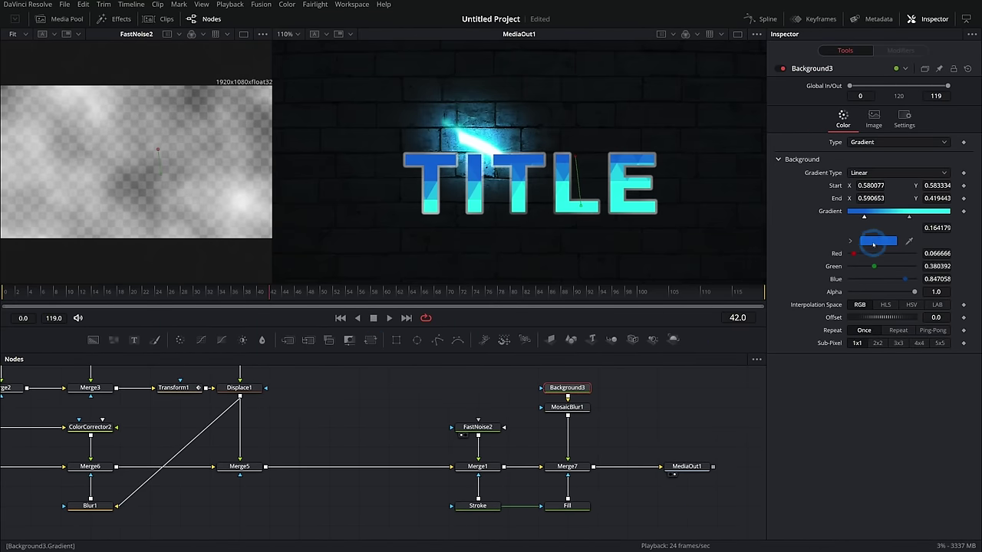
left_click(873, 244)
left_click(595, 366)
left_click(374, 318)
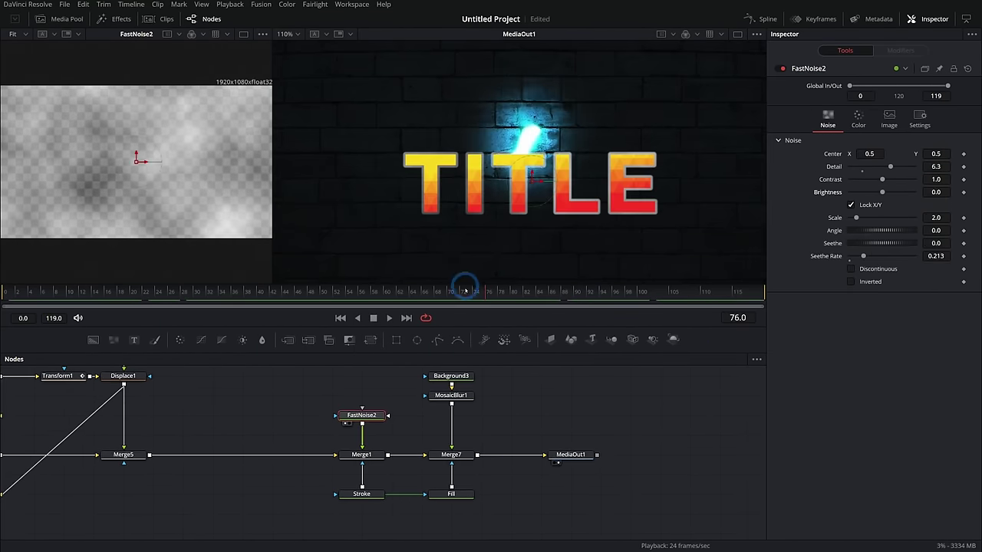
Open the Keyframes editor for Polygon1, show only selected tools, and expand its Position and Polygon tracks
left_click_drag(250, 404, 533, 498)
left_click(217, 401)
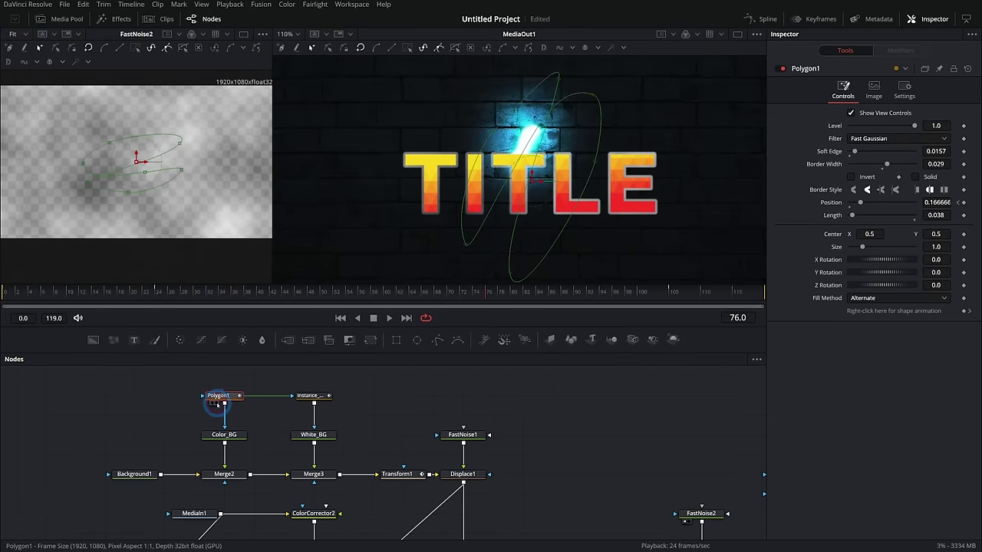
left_click(817, 19)
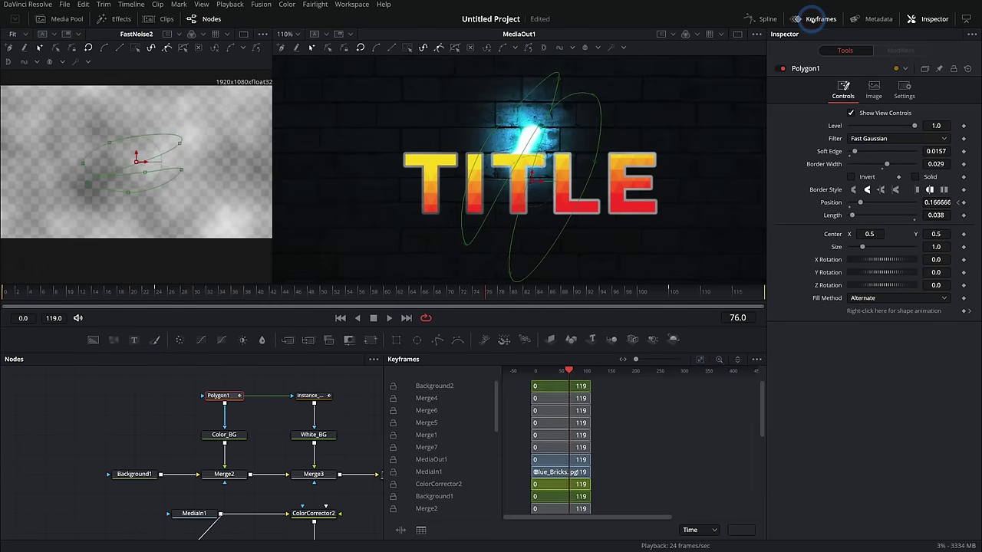
left_click(757, 369)
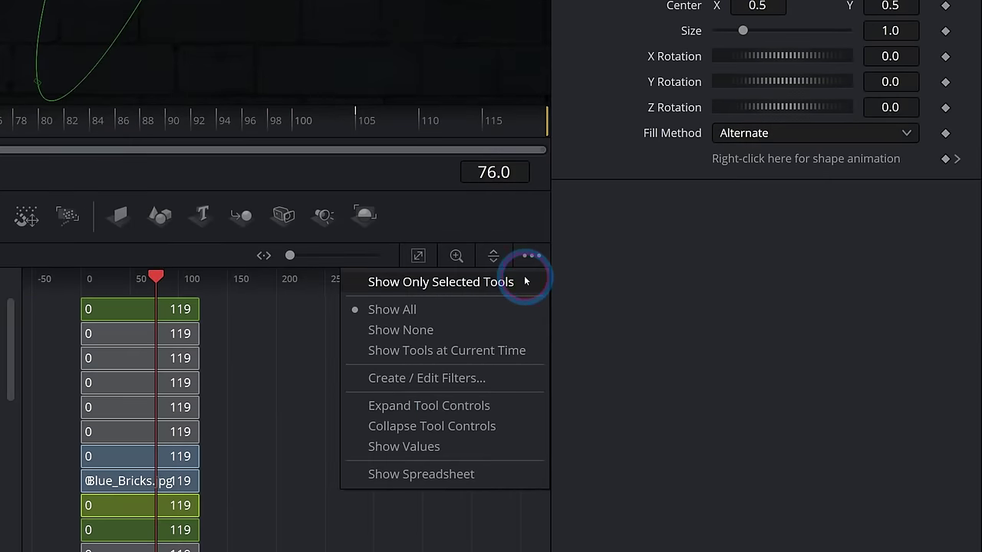
left_click(526, 281)
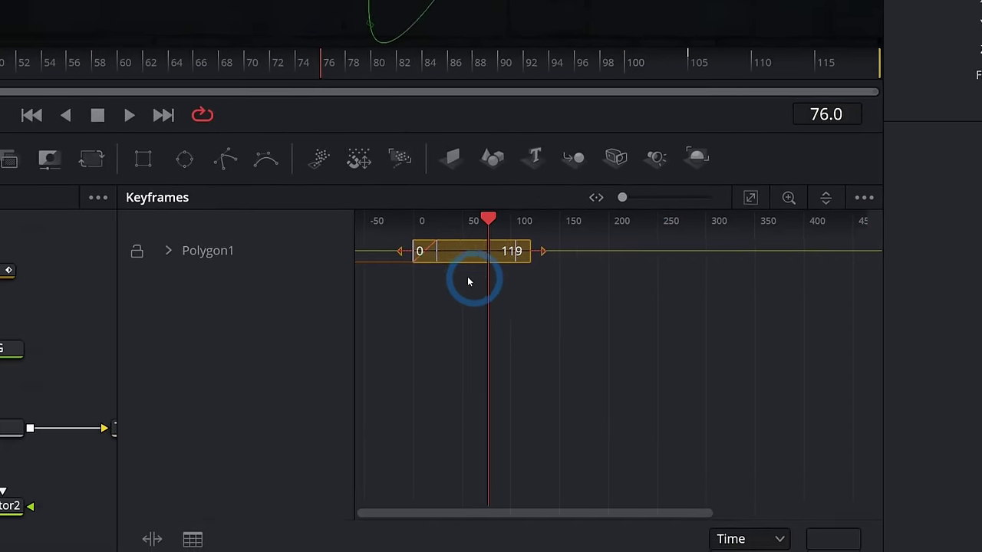
left_click(0, 308)
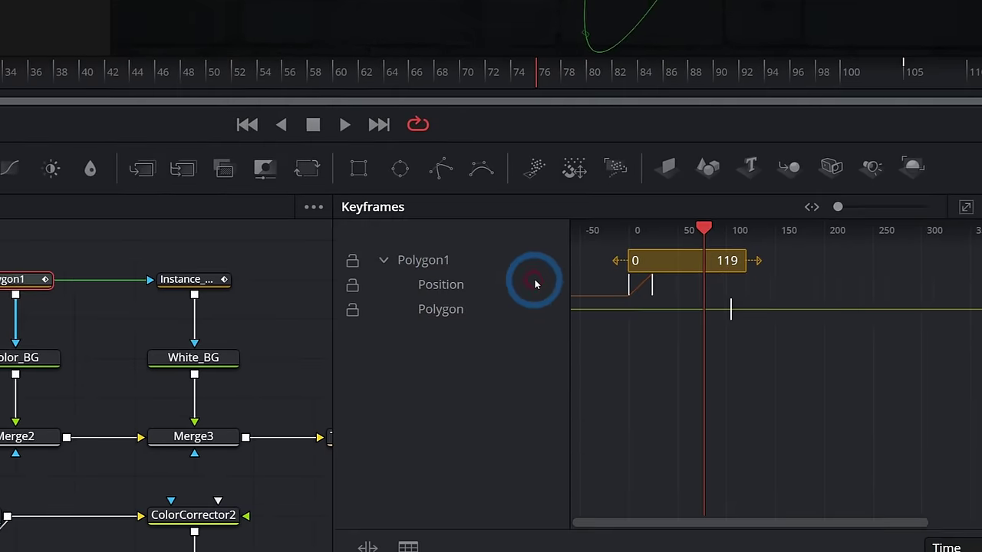
Move Polygon1's last Position keyframe to frame 46, check the slower stroke in playback, and close the Keyframes editor
left_click_drag(652, 284, 671, 287)
left_click_drag(491, 277, 497, 277)
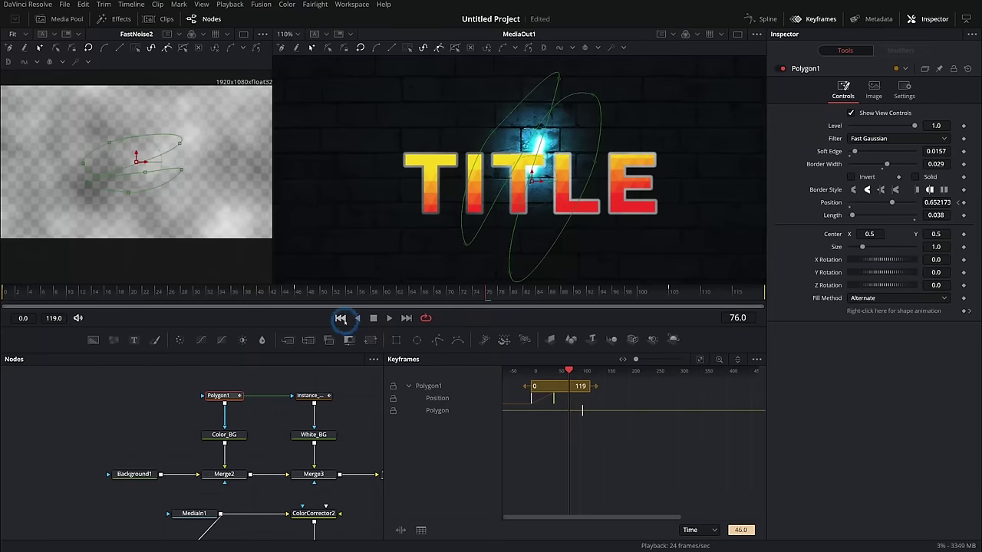
left_click(69, 120)
key("space")
left_click(762, 19)
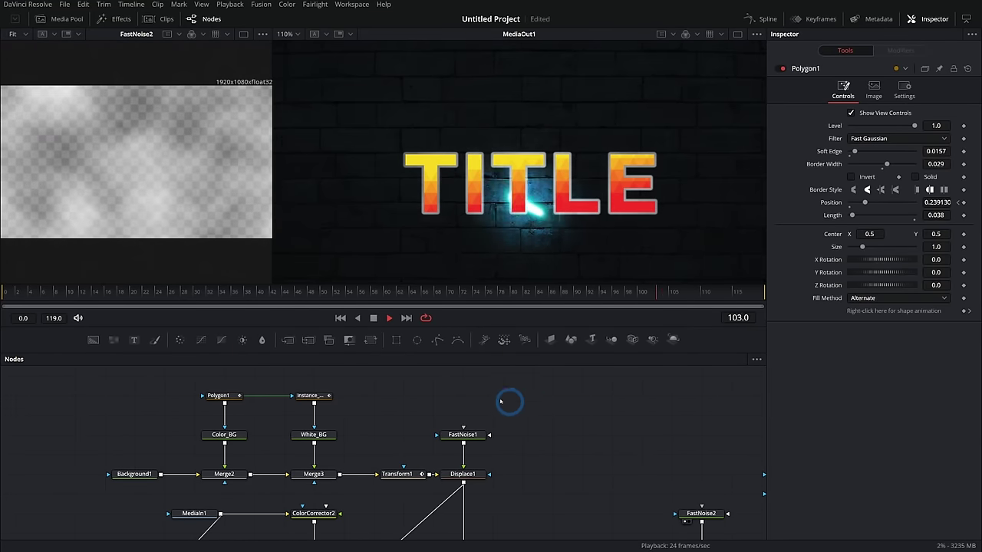
left_click(373, 318)
Insert the Camera Shake effect without the CShk suffix between Merge7 and MediaOut1
left_click_drag(268, 295, 557, 309)
left_click(547, 292)
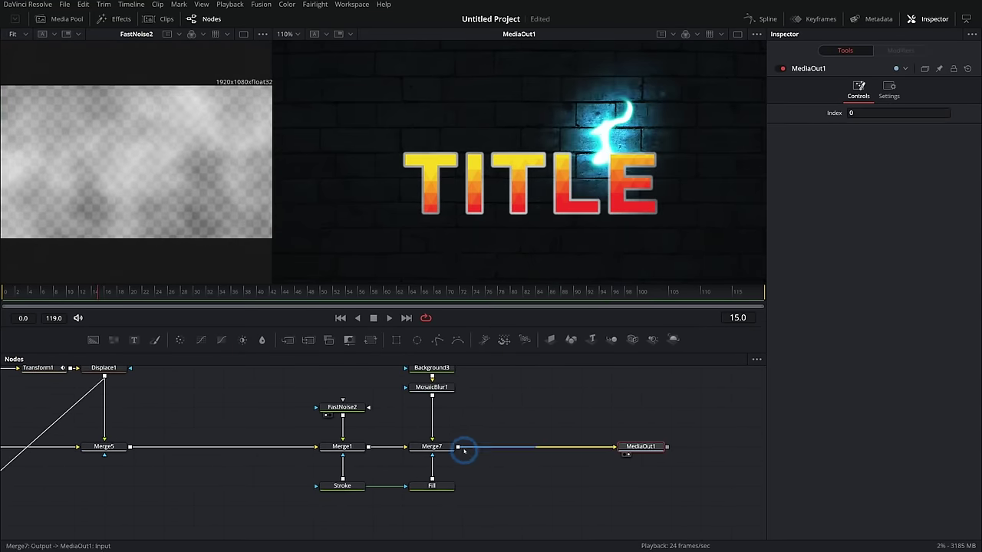
left_click(431, 447)
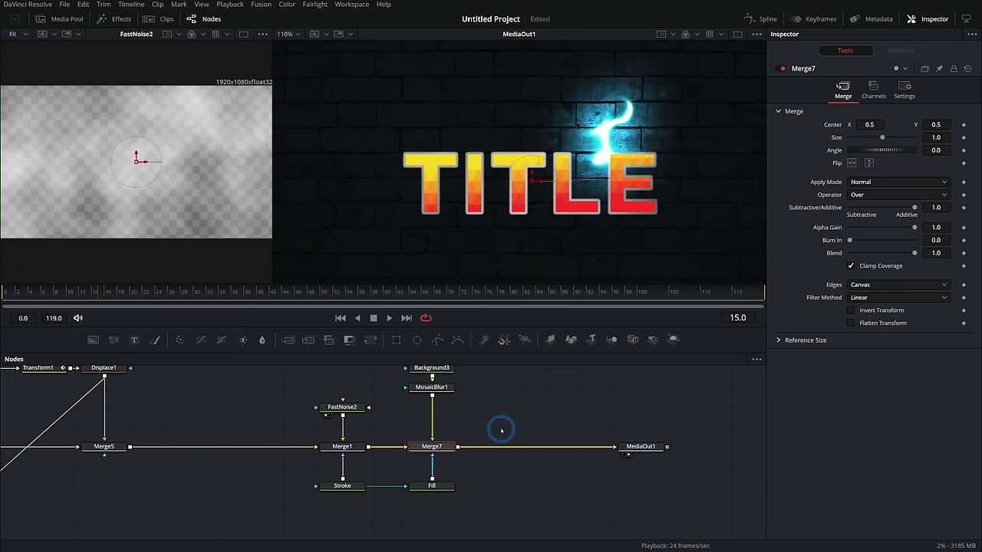
key("shift+space")
type("camera")
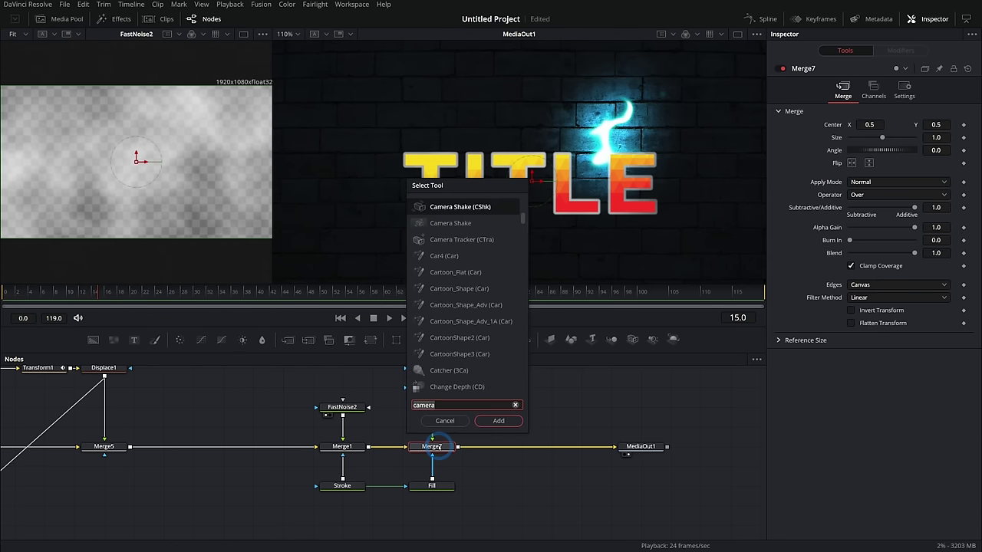
key("Down")
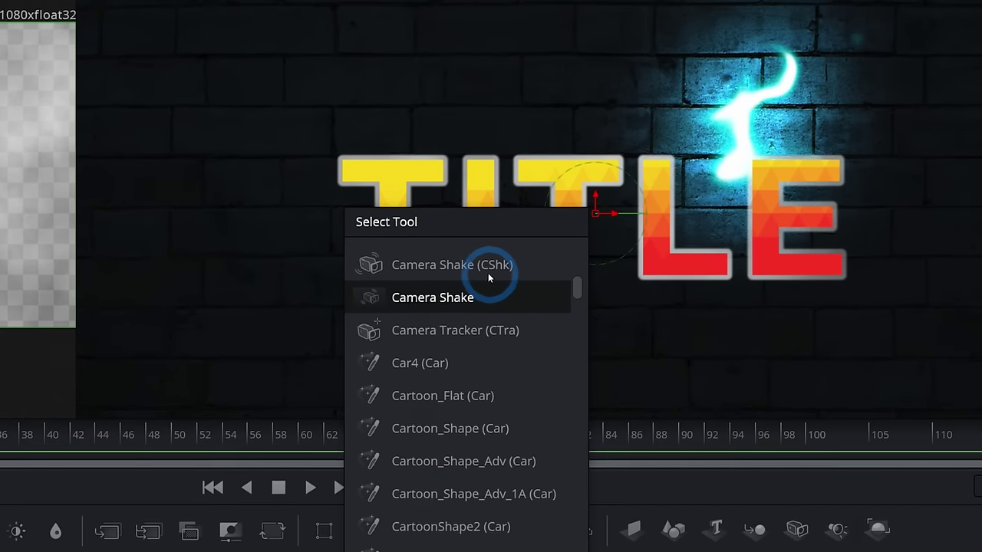
key("Return")
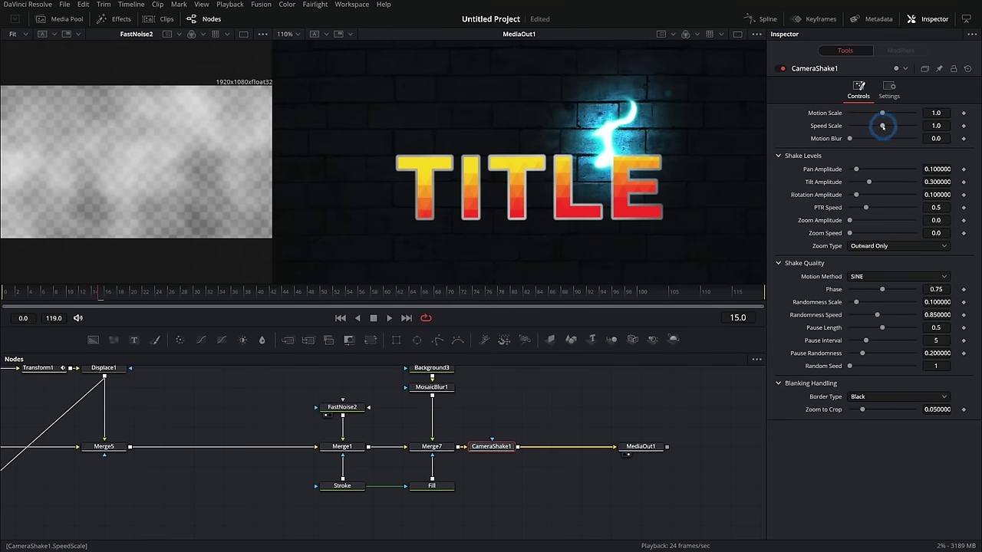
Set CameraShake1's Speed Scale to 0.378 and fine-tune a low Motion Scale, checking the shake in playback
left_click_drag(882, 126, 859, 114)
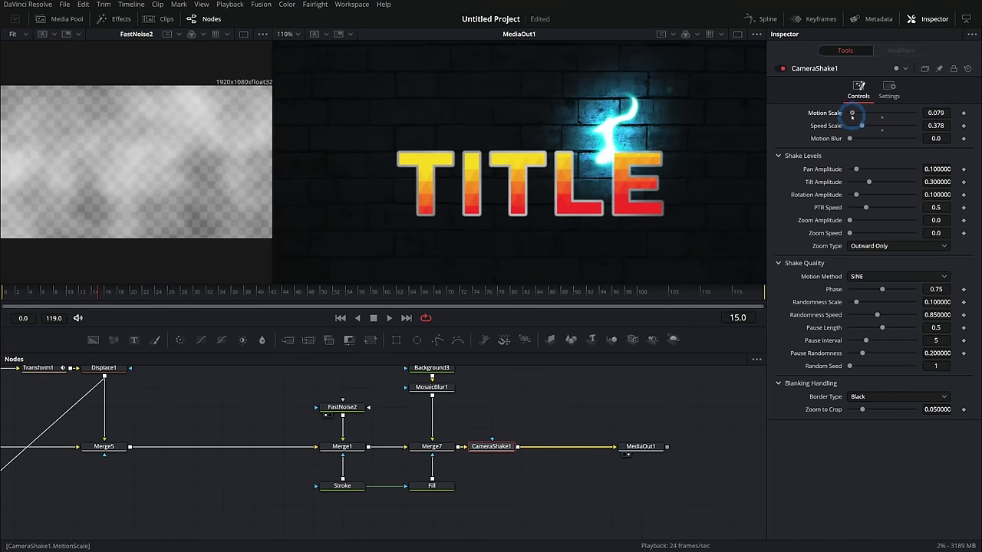
left_click(389, 317)
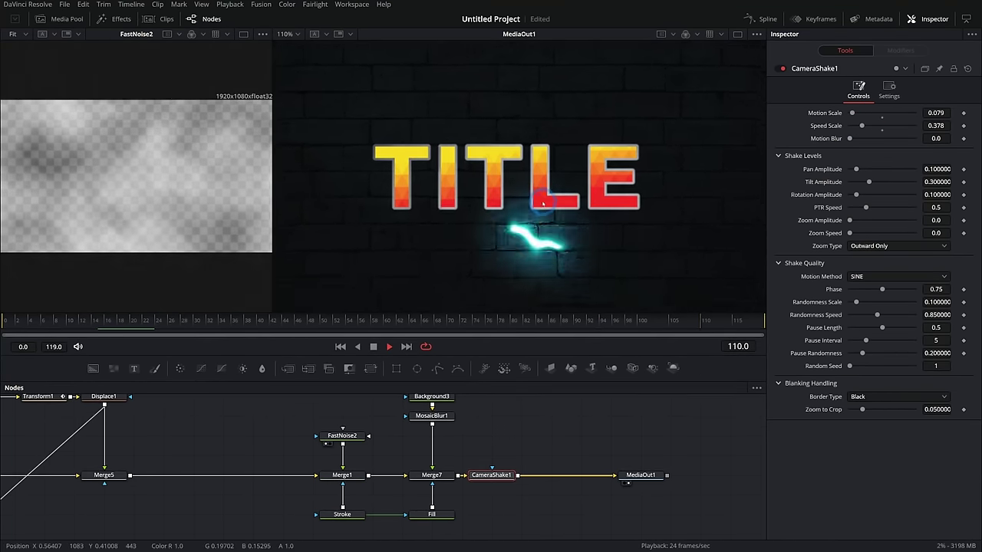
left_click_drag(851, 113, 860, 115)
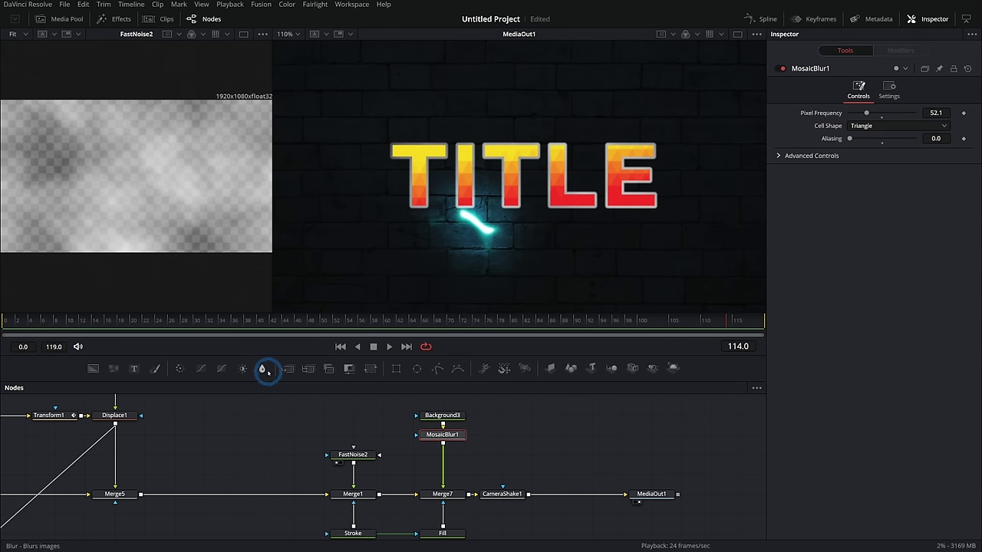
Insert a Transform node between MosaicBlur1 and Merge7
left_click_drag(370, 368, 443, 458)
mouse_move(546, 166)
left_mouse_down()
mouse_move(540, 186)
mouse_move(545, 147)
mouse_move(547, 165)
left_mouse_up()
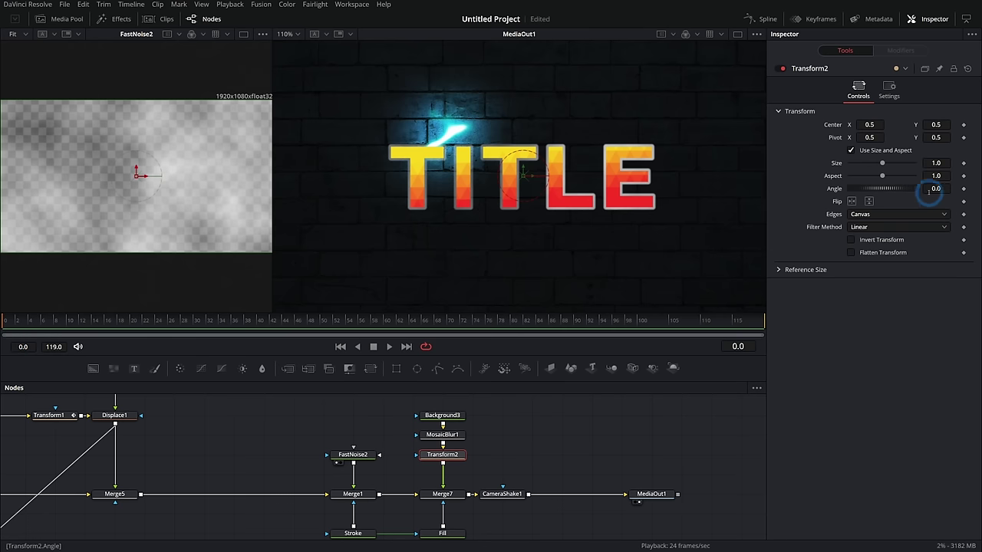
Animate Transform2's Angle from 0.0 at frame 0 to -206.1 at frame 119 and check the rotating fill in playback
mouse_move(897, 188)
left_mouse_down()
mouse_move(627, 321)
mouse_move(807, 318)
left_mouse_up()
left_click_drag(882, 188, 561, 440)
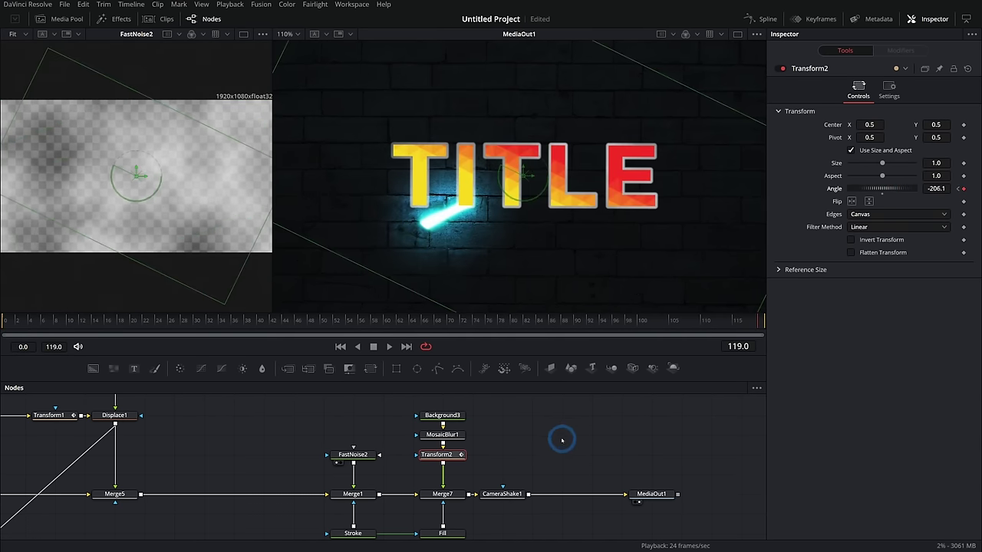
left_click(389, 346)
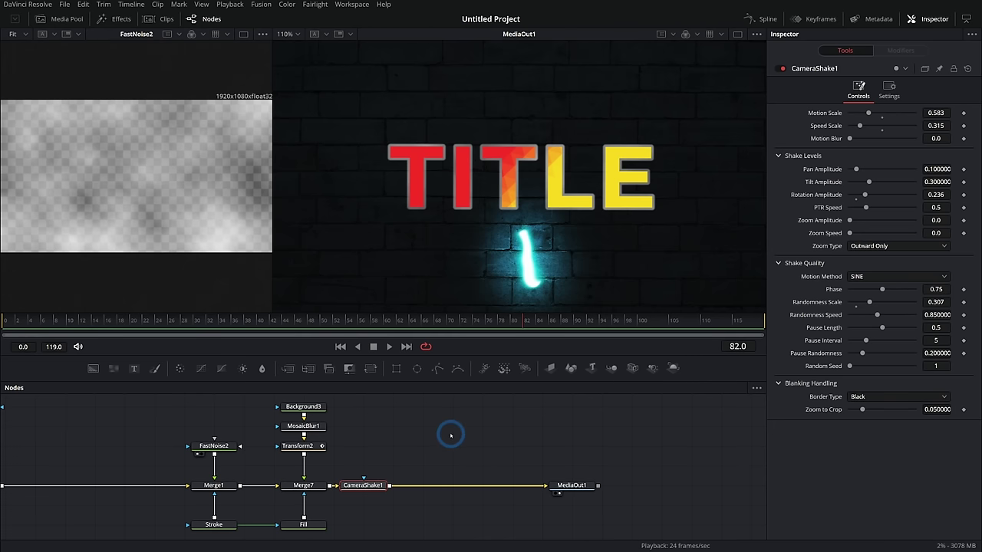
Try a Glow node after CameraShake1 with Glow Size 3.1, Glow 0.15 and Blend 0.882, and remove it
key("ctrl+space")
type("glow")
key("Return")
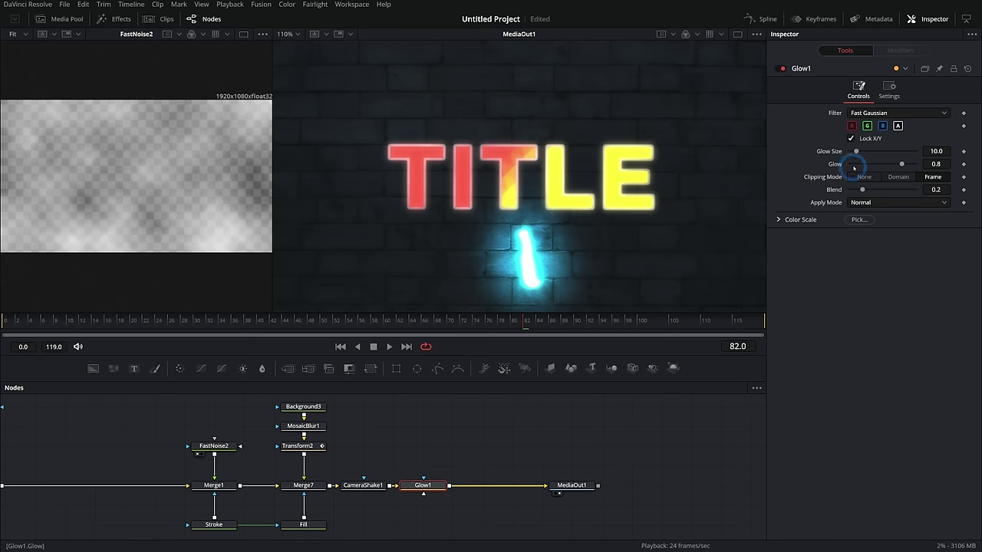
left_click_drag(902, 163, 906, 190)
mouse_move(868, 165)
left_mouse_down()
mouse_move(845, 153)
mouse_move(855, 156)
left_mouse_up()
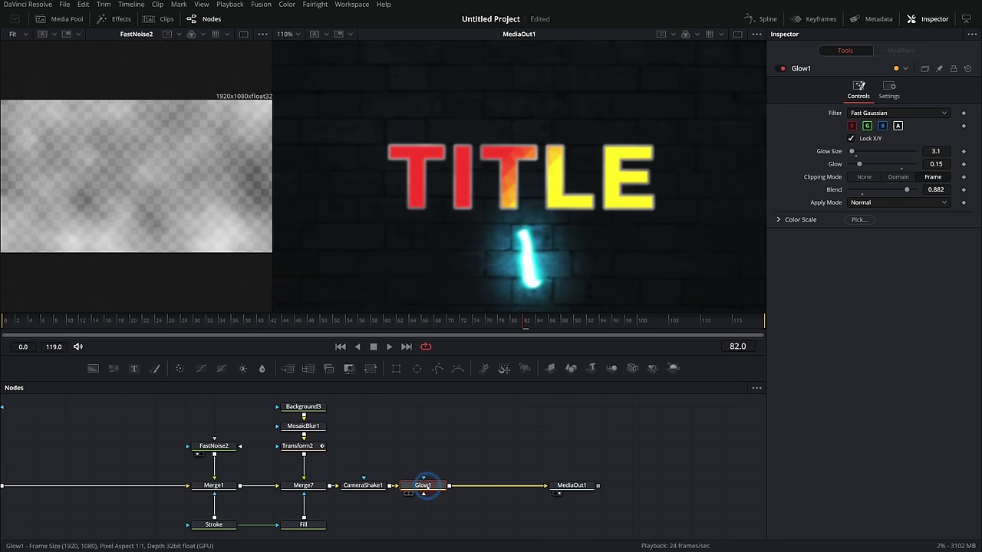
key("Delete")
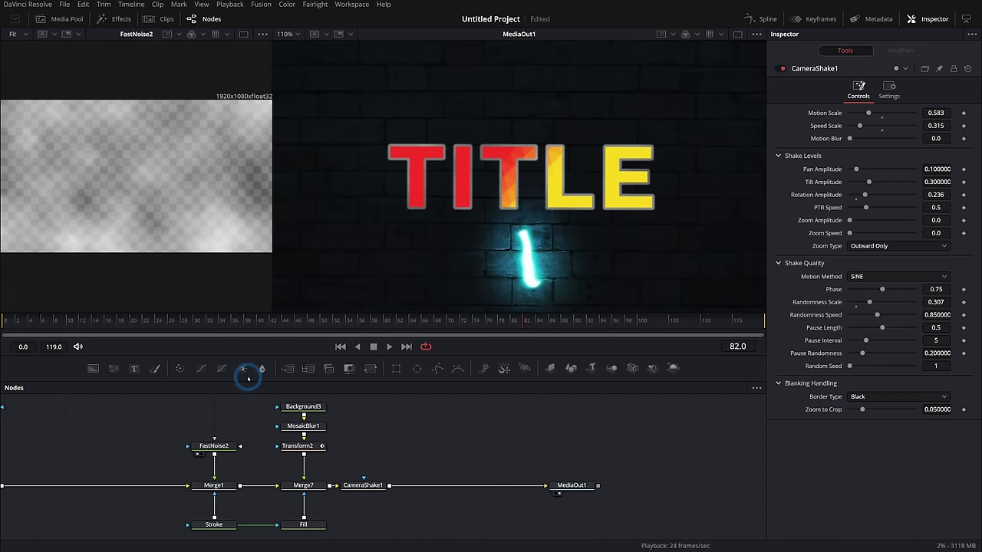
Add a Blur node fed by CameraShake1, merge it over CameraShake1's output, and set that merge's Alpha Gain to 0.0
left_click_drag(288, 394, 452, 446)
left_click_drag(390, 484, 413, 470)
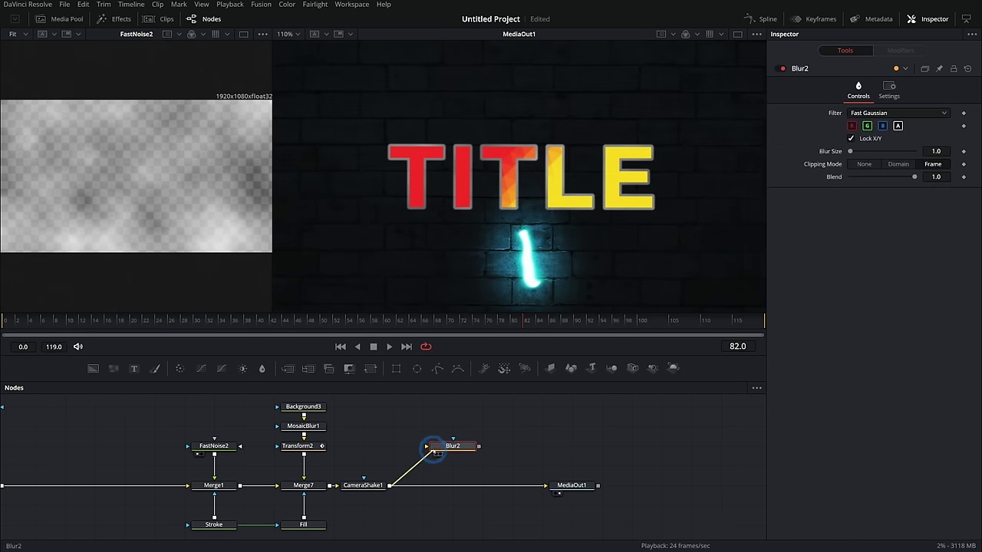
left_click_drag(472, 448, 572, 447)
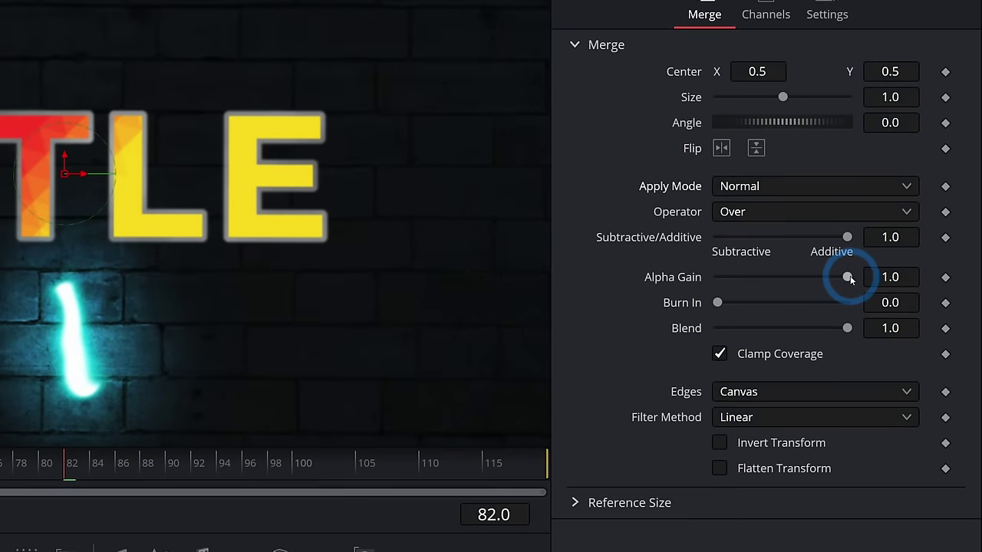
left_click_drag(915, 227, 810, 238)
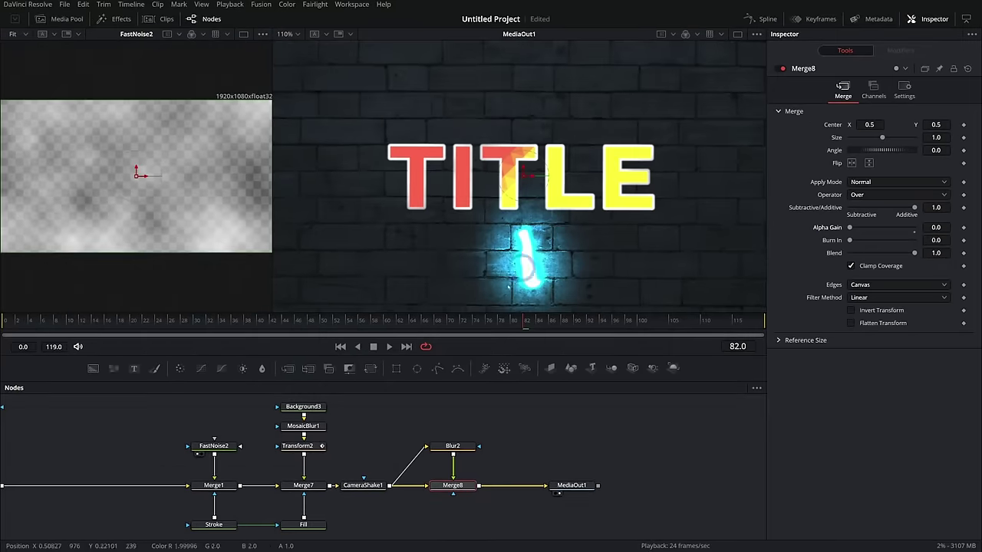
Unlock Blur2's X and Y sizes and raise the horizontal blur to streak the glow sideways
left_click(464, 442)
left_click_drag(849, 152, 851, 152)
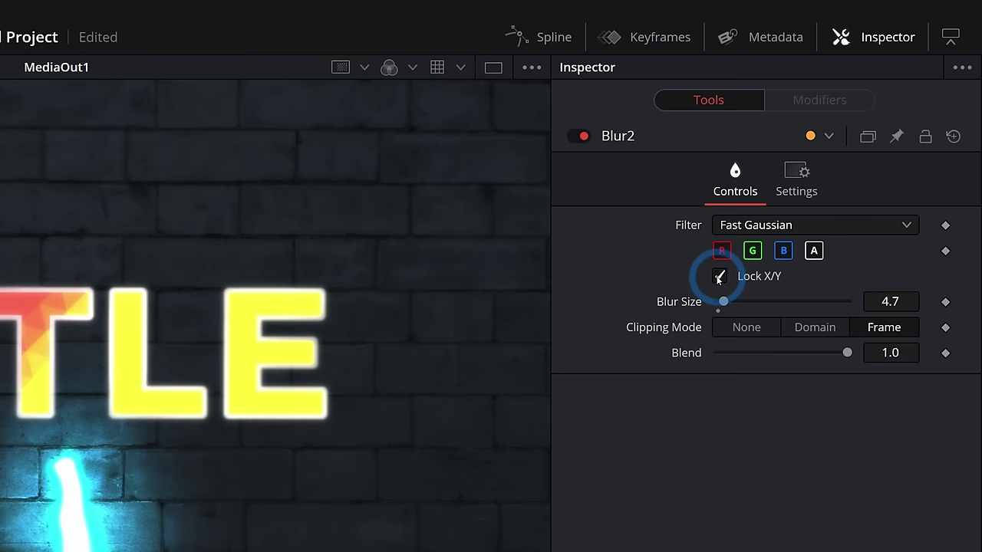
left_click(850, 138)
left_click_drag(722, 279, 778, 280)
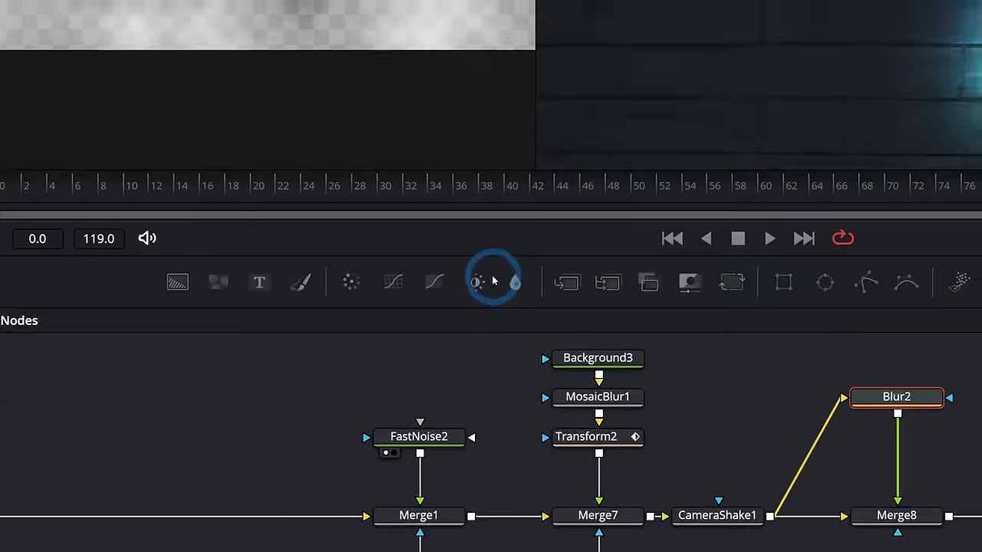
Insert a Brightness Contrast node before Blur2, enable Black and White clipping, and set its Low to about 0.7
left_click_drag(243, 368, 414, 454)
left_click_drag(491, 351, 458, 307)
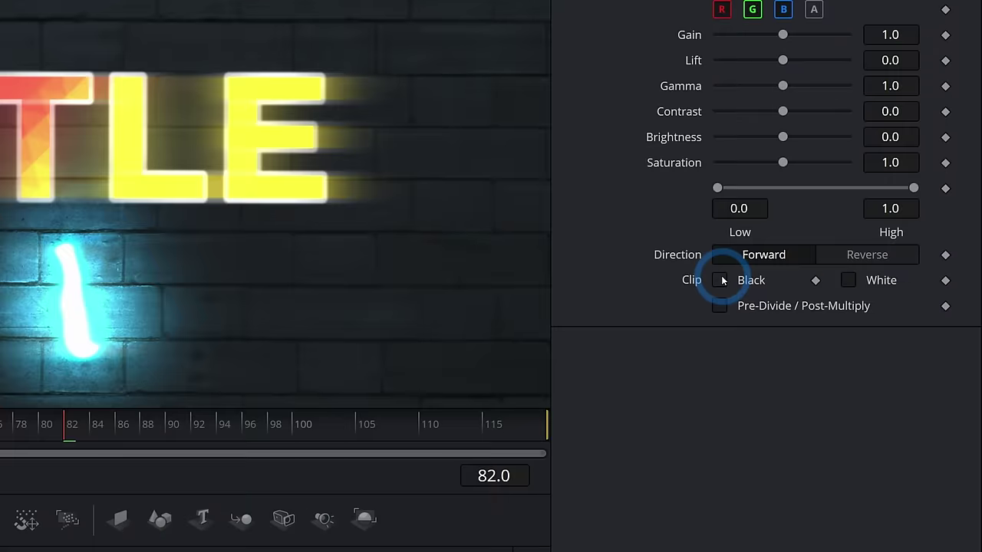
left_click(852, 247)
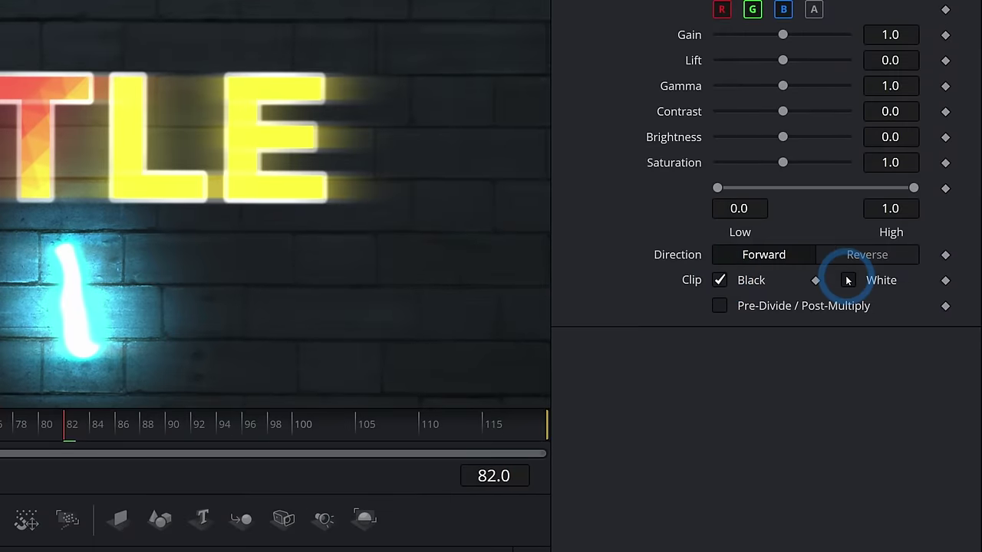
left_click(915, 247)
left_click_drag(721, 275, 888, 278)
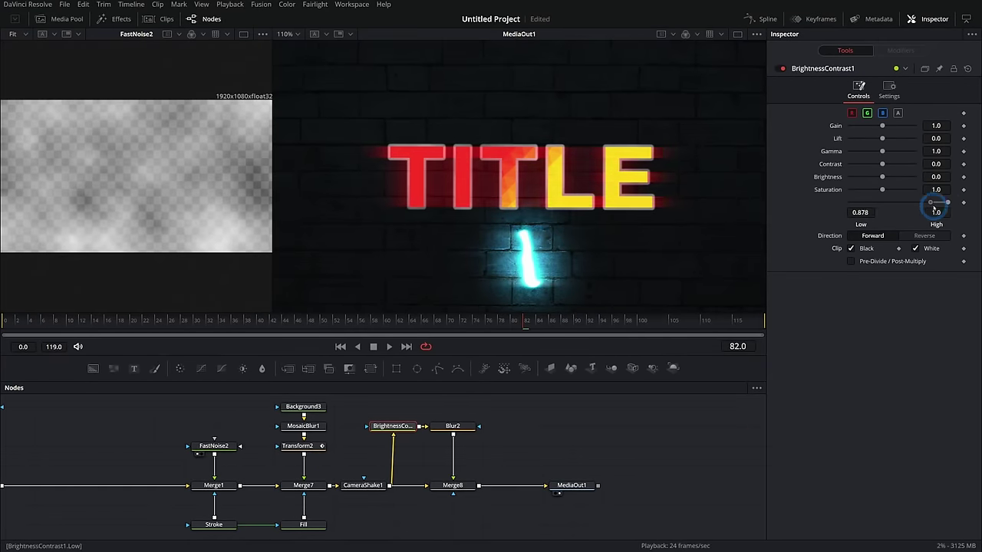
mouse_move(934, 209)
left_mouse_down()
mouse_move(956, 209)
mouse_move(919, 204)
left_mouse_up()
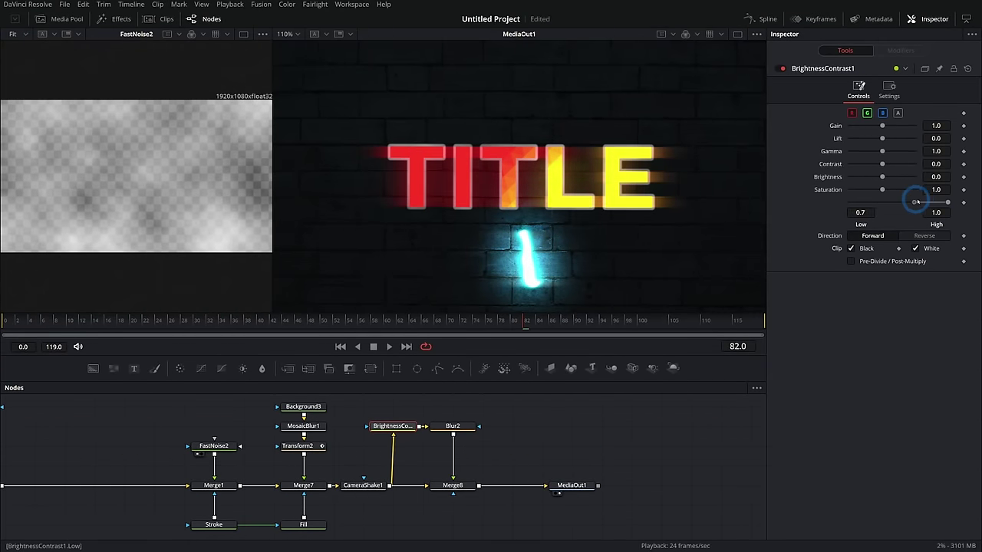
Recolor Background3's gradient to yellow-green and set BrightnessContrast1's Low to 0.572
left_click_drag(509, 427, 568, 440)
left_click_drag(273, 430, 425, 425)
left_click(483, 417)
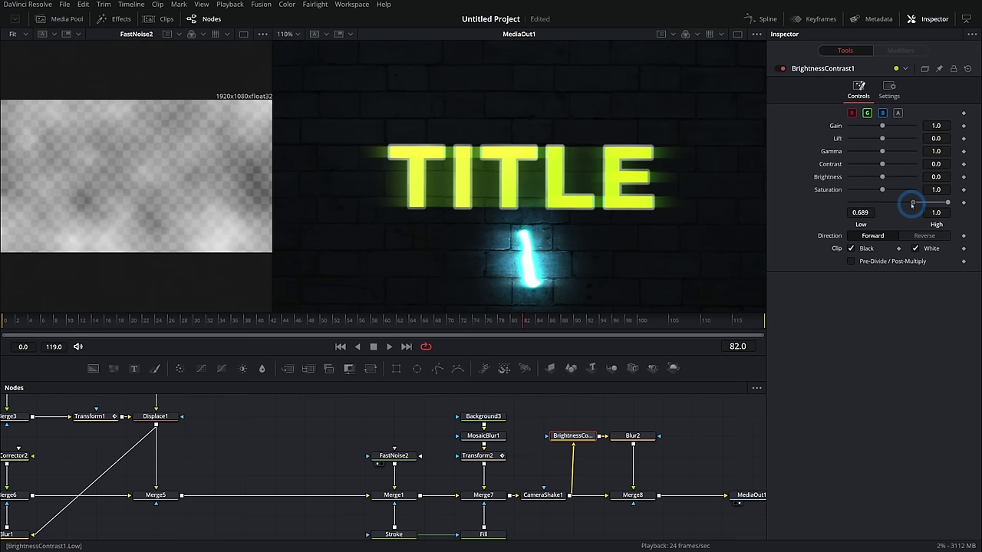
left_click_drag(912, 203, 902, 204)
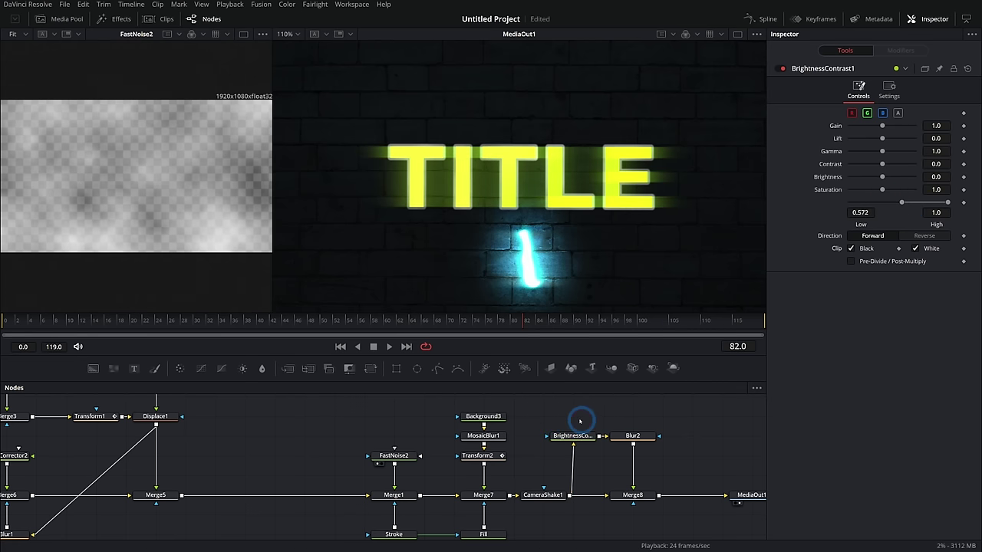
Move Merge8 and Blur2 between Merge5 and Merge1, and route Merge5 through BrightnessContrast1 into Blur2
left_click_drag(614, 429, 326, 497)
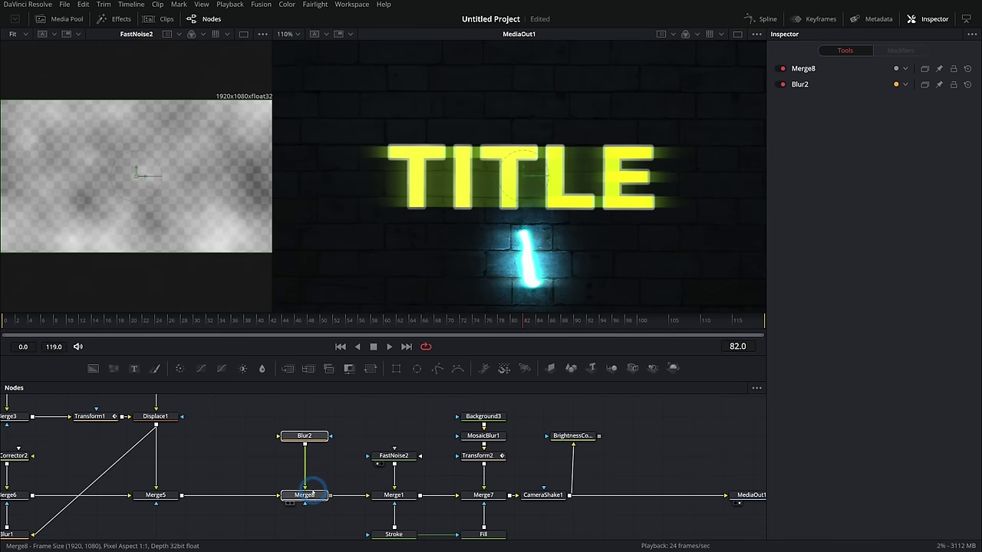
left_click_drag(601, 437, 278, 437)
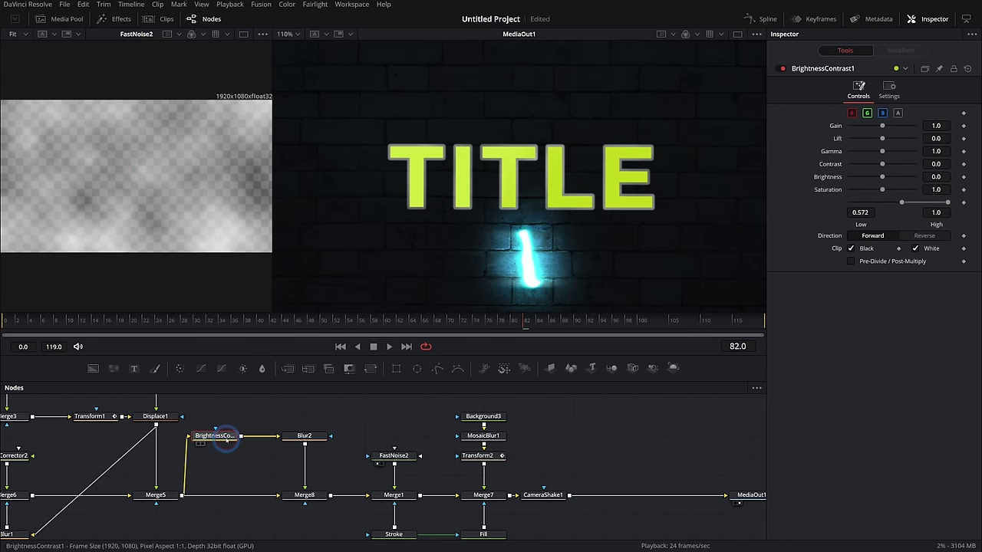
left_click(304, 435)
Shift the end color of Background3's gradient to a darker green and check the fill in playback
mouse_move(265, 322)
left_mouse_down()
mouse_move(219, 323)
mouse_move(304, 322)
left_mouse_up()
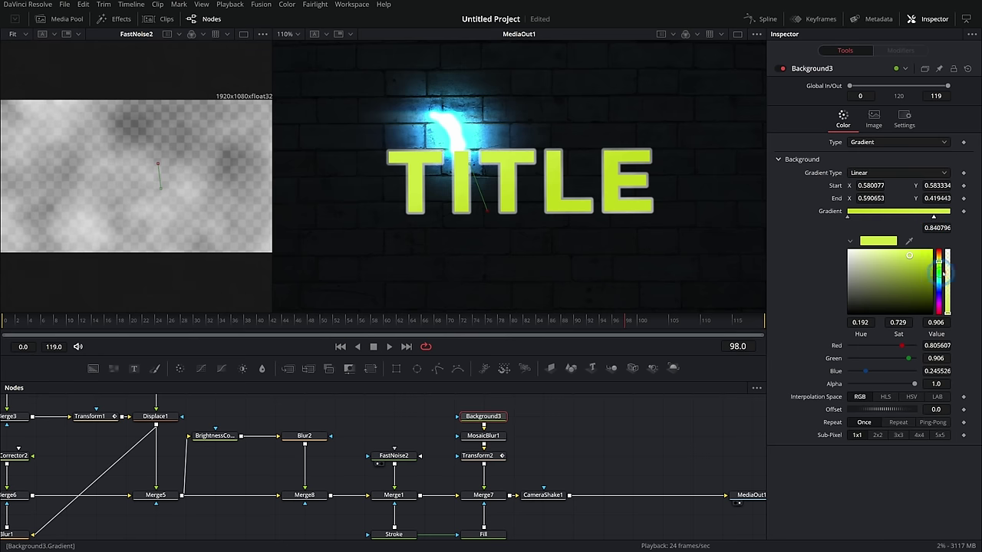
left_click_drag(943, 274, 944, 269)
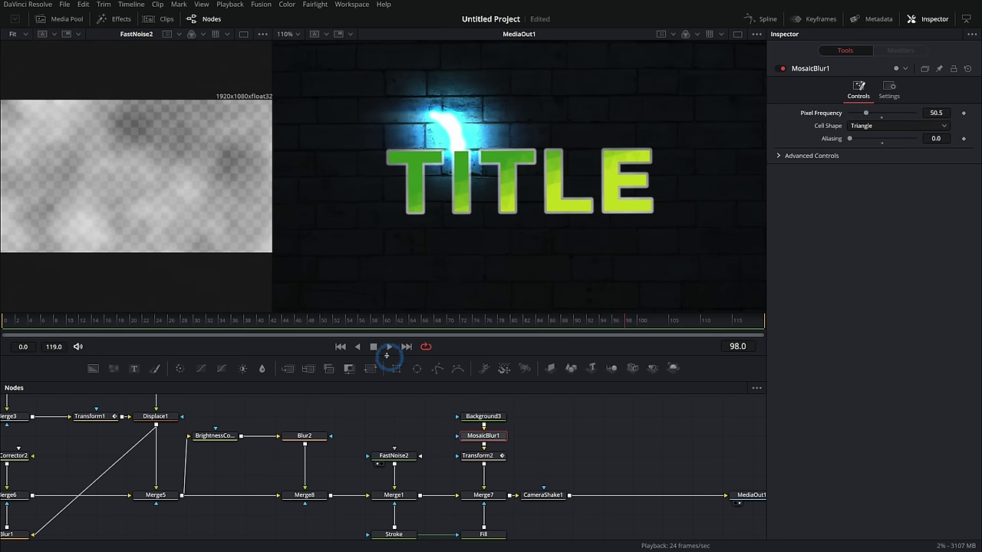
left_click(387, 352)
Reorder the fill branch so Transform2 sits between Background3 and MosaicBlur1, and check the mosaic in playback
left_click(495, 398)
left_click(494, 456)
left_click_drag(485, 426, 486, 446)
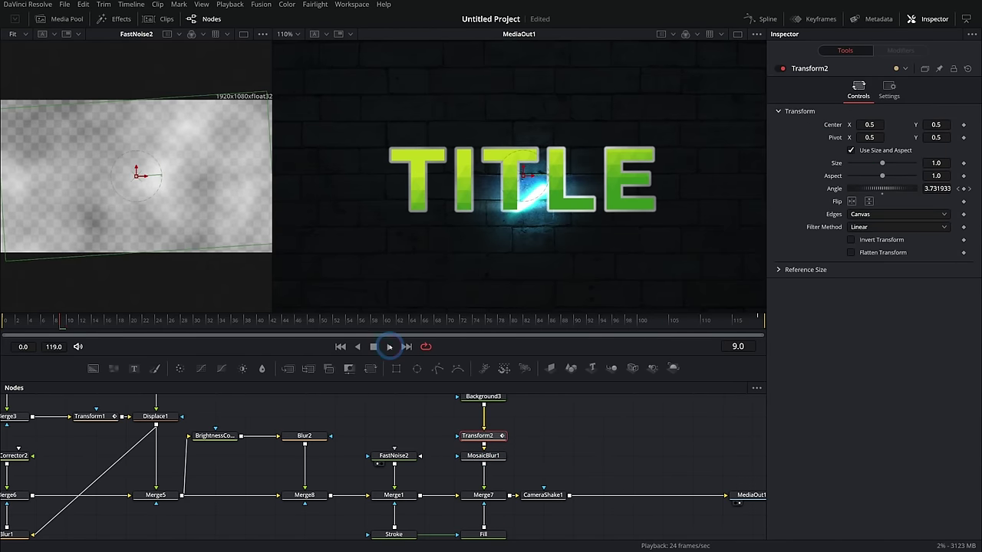
left_click(374, 347)
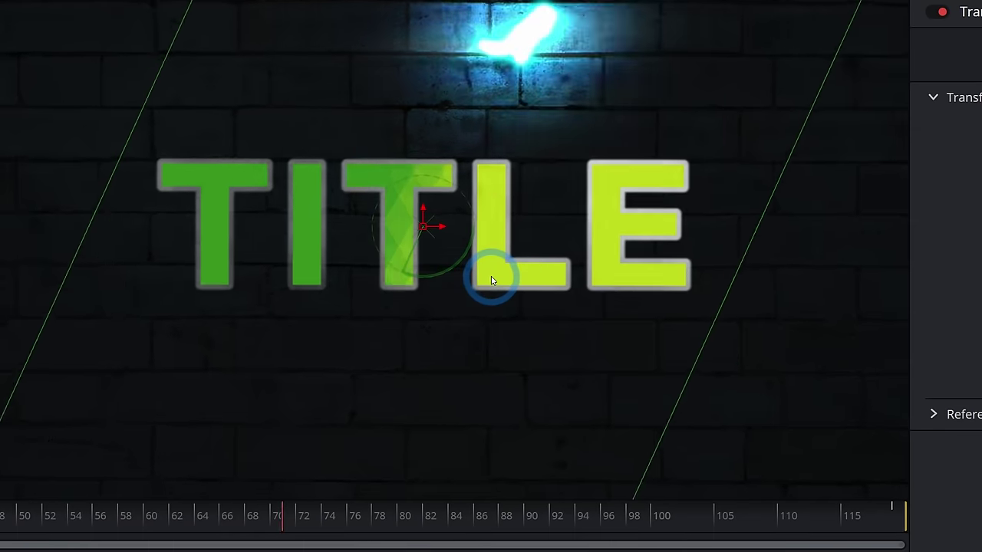
Insert a Transform node between CameraShake1 and MediaOut1 and stop the playback
left_click(543, 495)
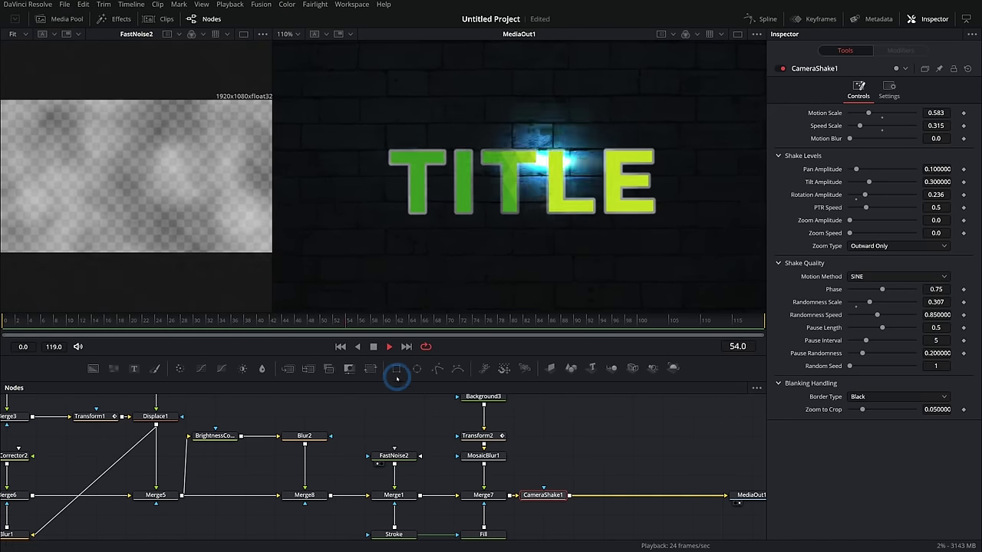
left_click(288, 369)
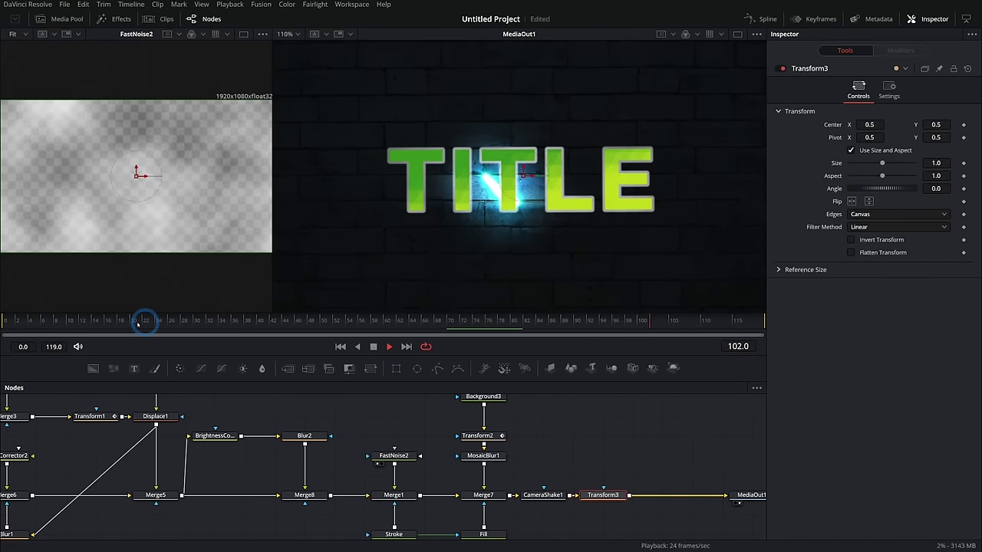
left_click(340, 347)
left_click(374, 346)
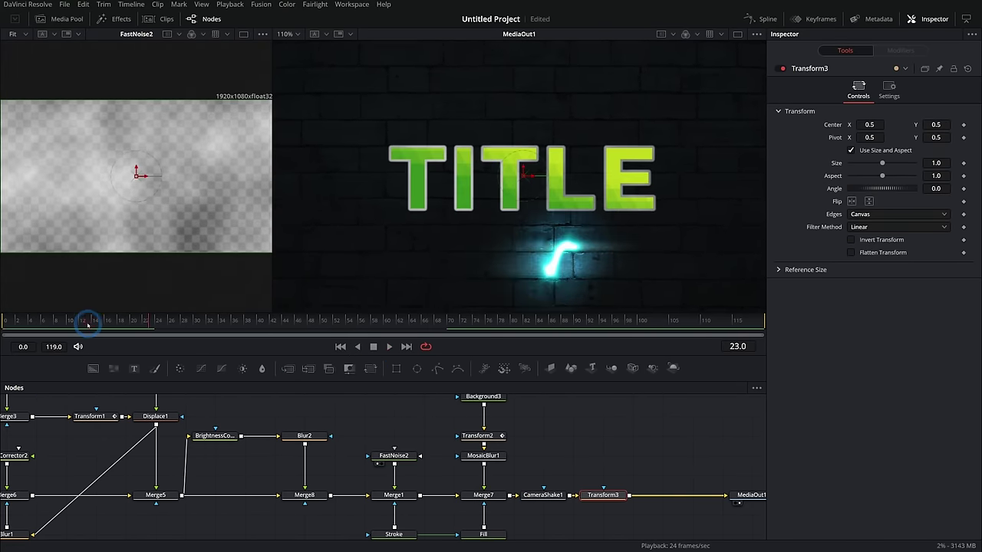
Keyframe Transform3's Size from 1.0 at frame 0 to slightly larger at the last frame, and check the slow zoom in playback
left_click(4, 321)
left_click(963, 162)
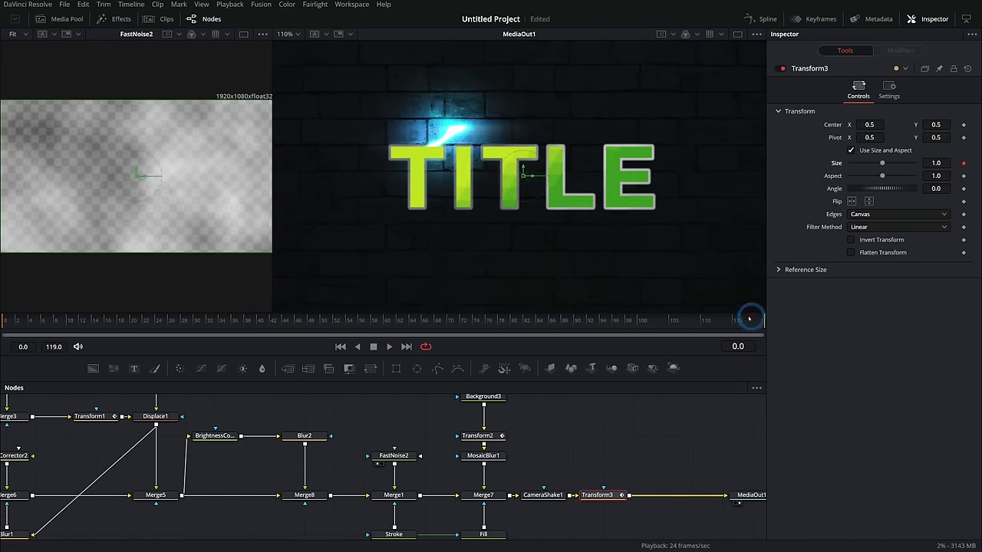
left_click(761, 321)
left_click_drag(940, 163, 967, 163)
left_click(357, 321)
left_click(389, 347)
Change the Fill title text to LIGHT
left_click(609, 449)
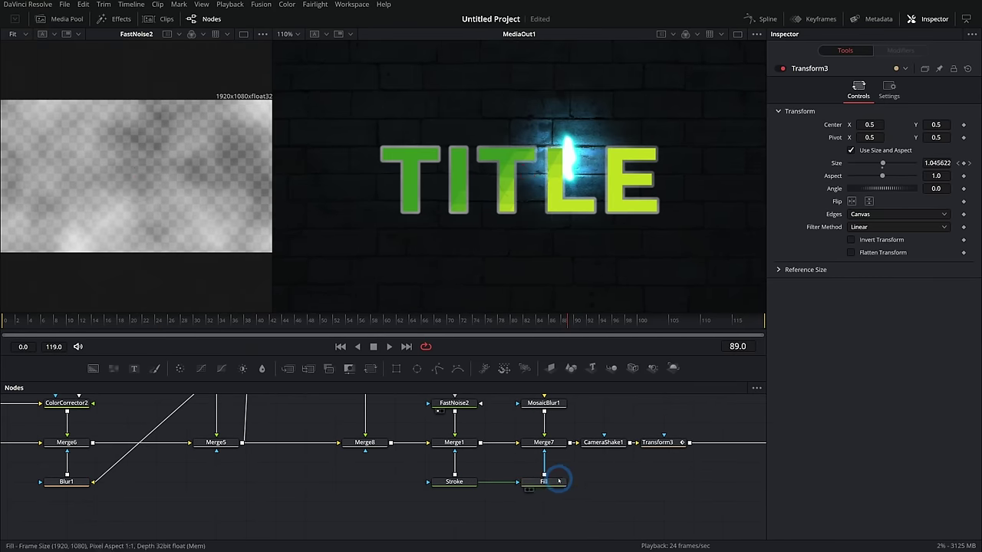
left_click(558, 481)
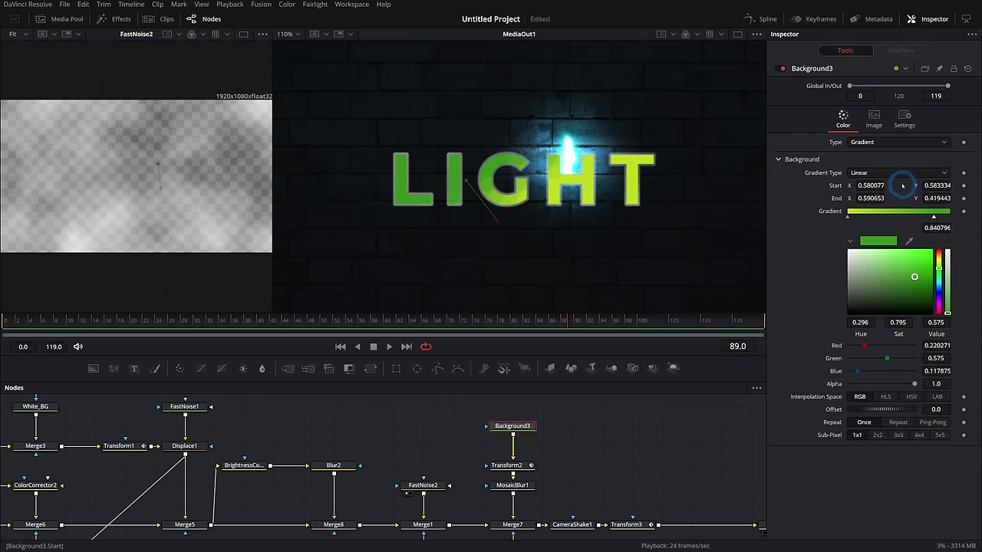
Switch Background3 to a solid white color and set FastNoise2's Color 2 to blue with Red 0.063, Green 0.449 and Blue 1.0
left_click(871, 142)
left_click(870, 151)
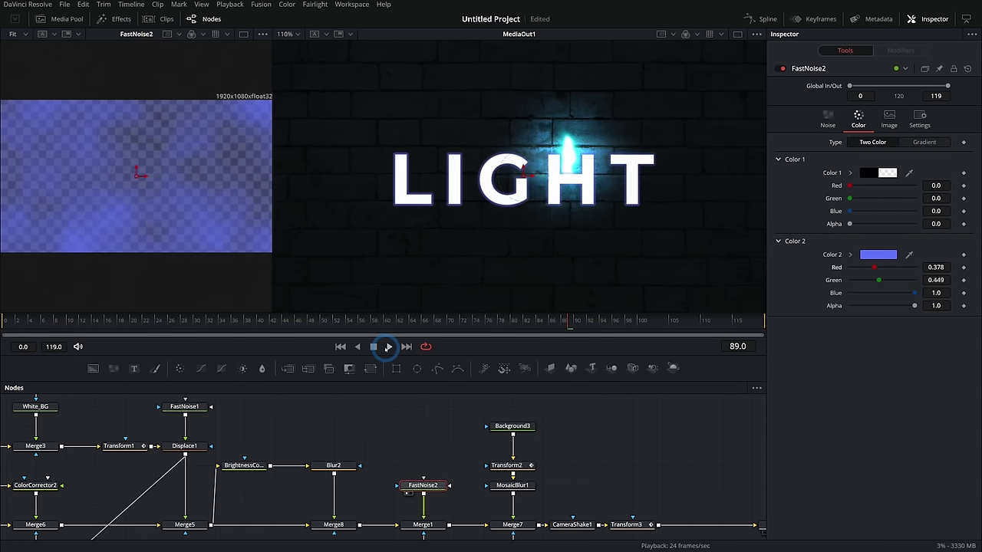
left_click_drag(874, 267, 851, 272)
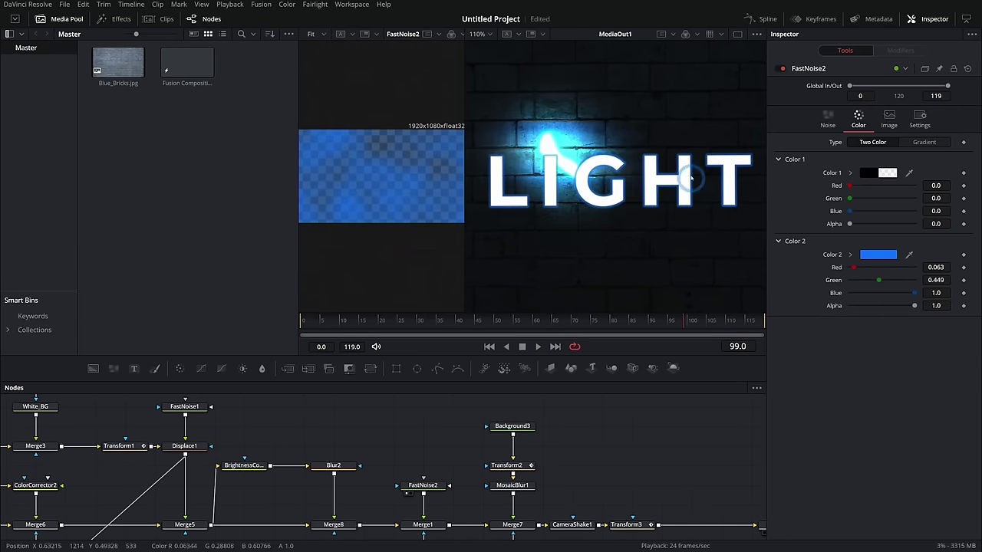
Import Texture_05.jpg into the media pool, merge it over Background3, and show Merge9 in the first viewer
right_click(156, 149)
left_click(263, 253)
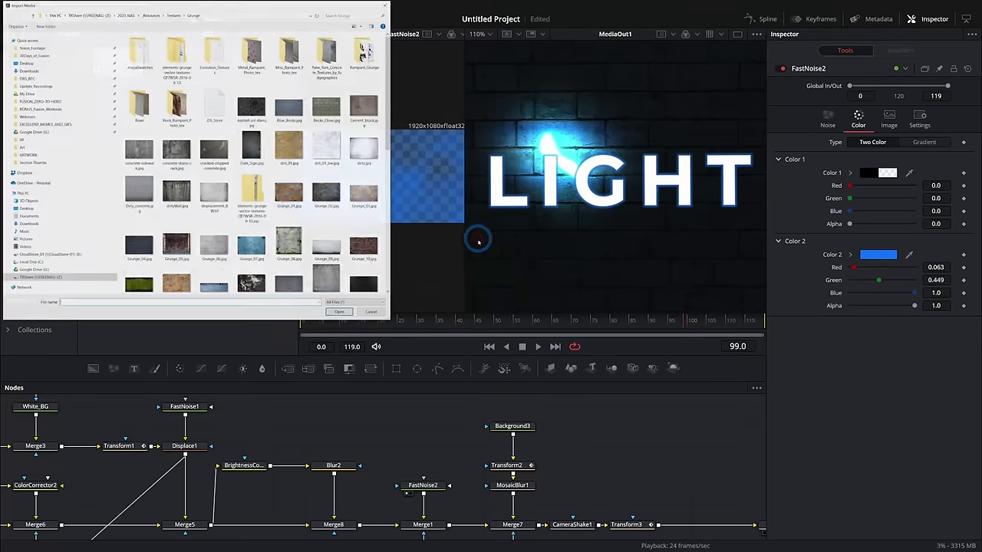
double_click(316, 165)
left_click_drag(256, 63, 512, 426)
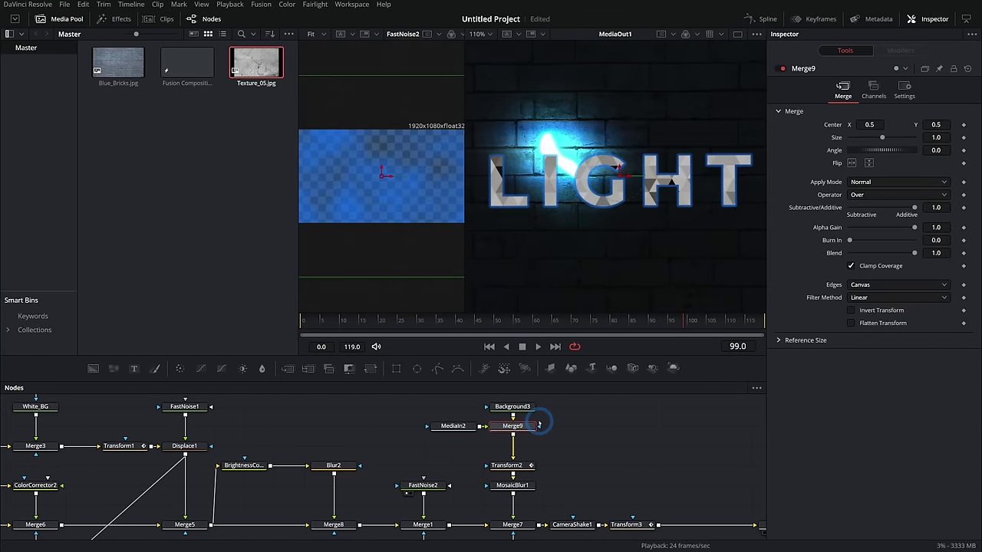
key("1")
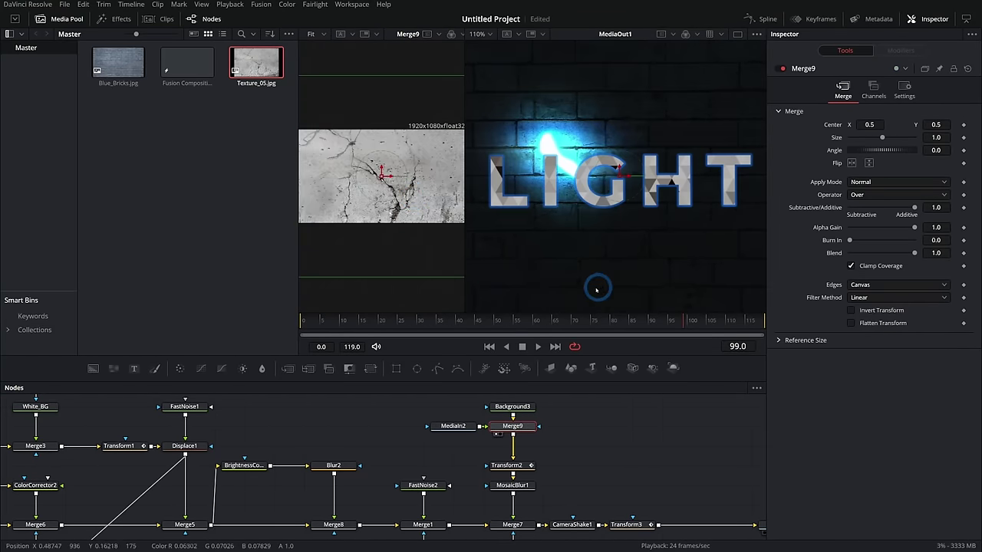
Set MosaicBlur1's Pixel Frequency to 151.2 and Aliasing to 2.0, checking the textured fill in playback
left_click(514, 487)
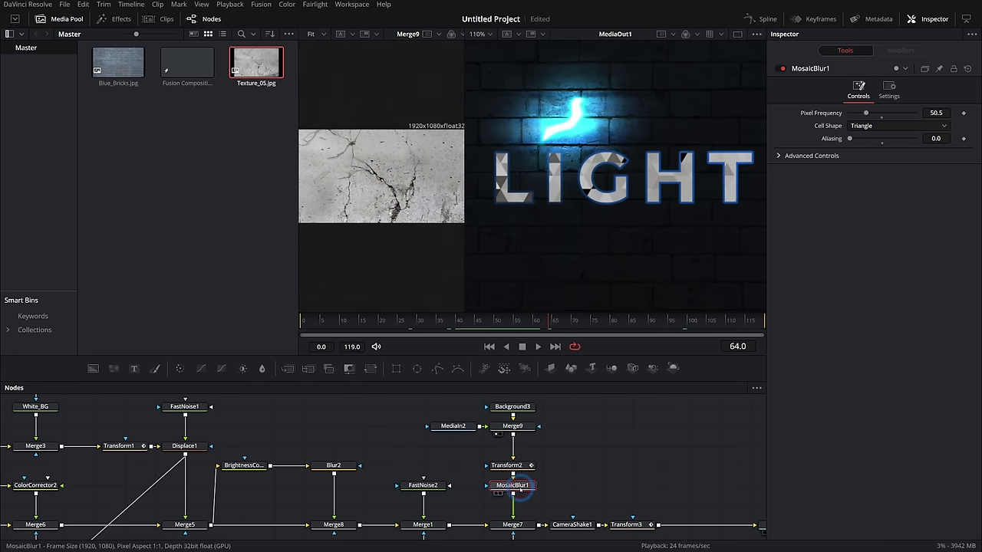
left_click_drag(871, 112, 896, 112)
left_click(523, 346)
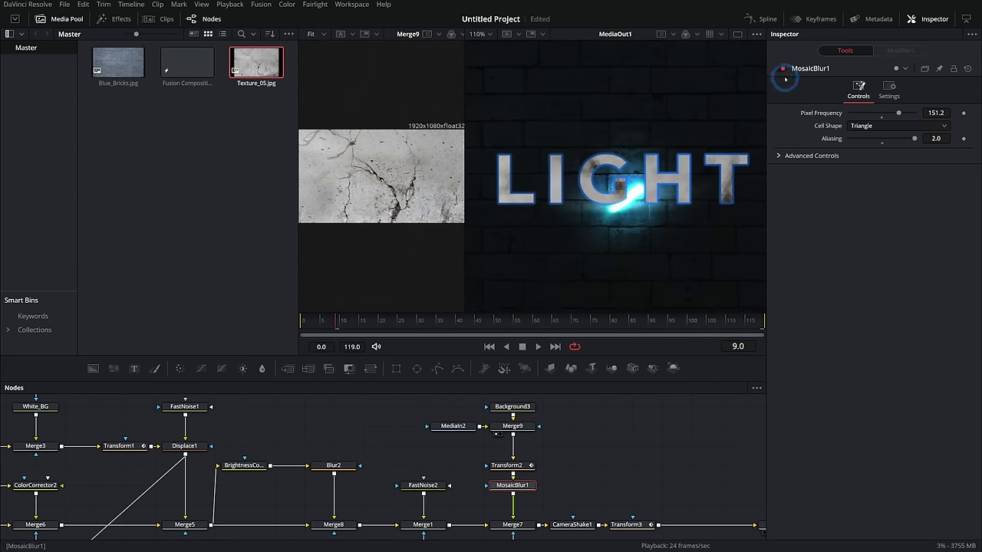
Disable MosaicBlur1 and Transform2, and insert a Brightness/Contrast node between MediaIn2 and Merge9
left_click(781, 69)
left_click(536, 463)
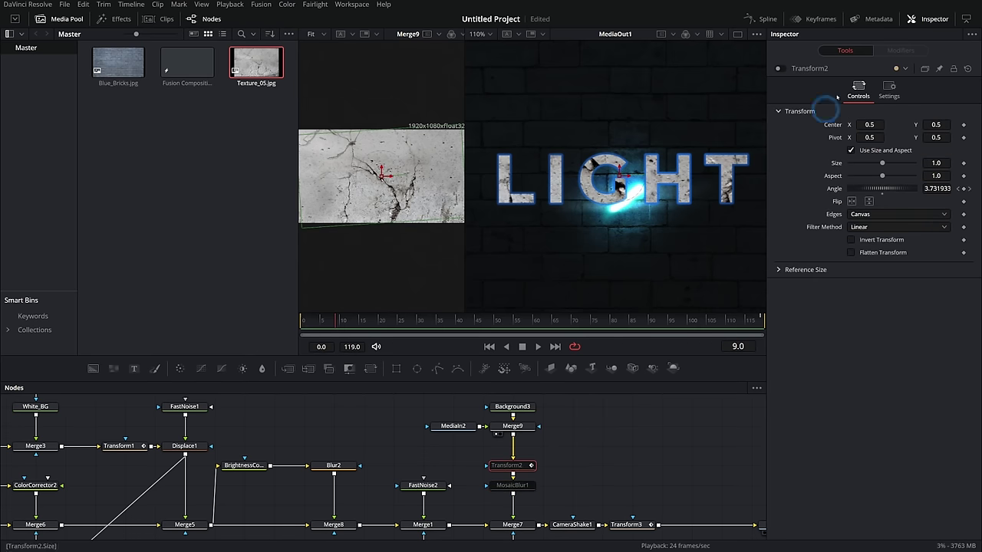
left_click_drag(452, 426, 394, 425)
left_click_drag(250, 378, 464, 427)
left_click(429, 427)
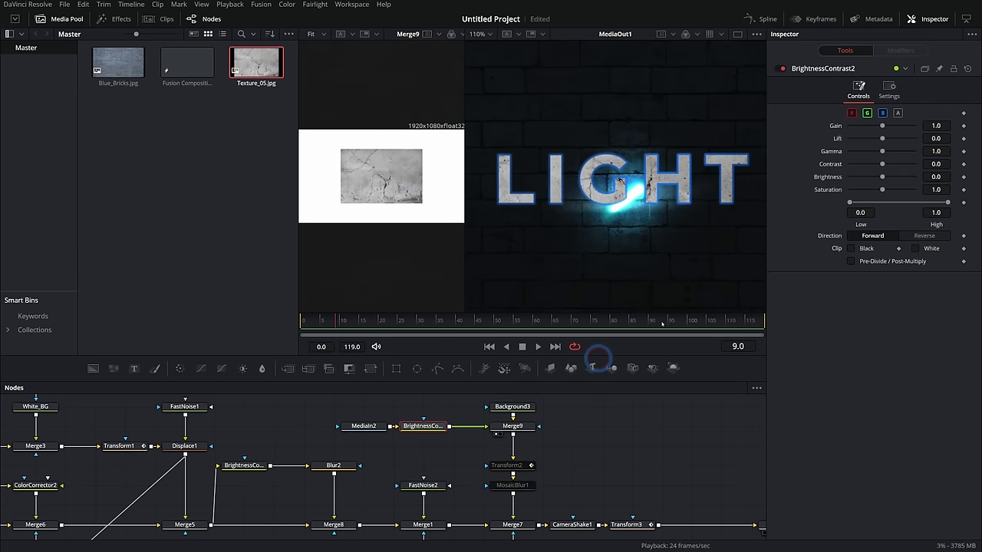
Set BrightnessContrast2's Gain to 1.57 and Contrast to 0.73 with Black and White clipping on, and check the title in full-size playback
left_click_drag(882, 125, 886, 126)
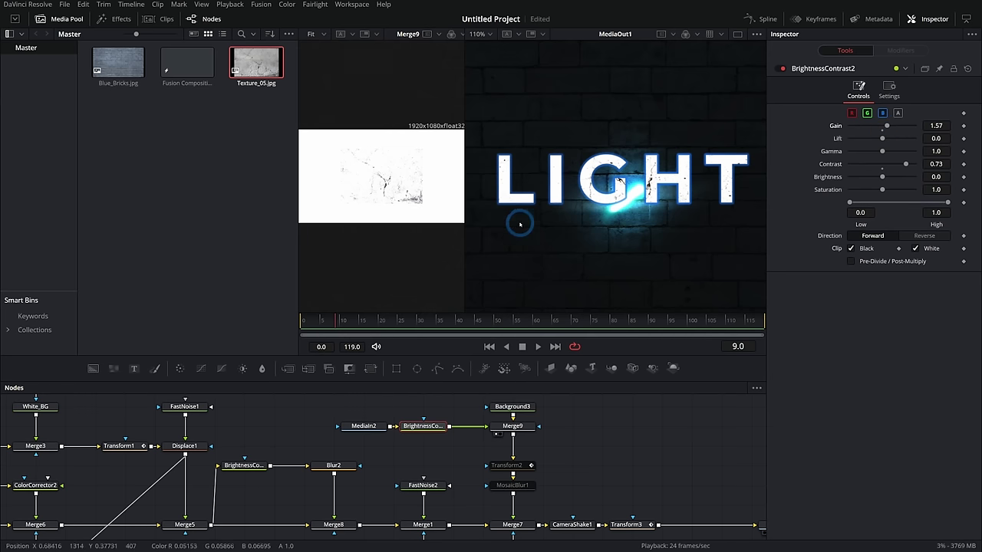
left_click(628, 501)
left_click(537, 346)
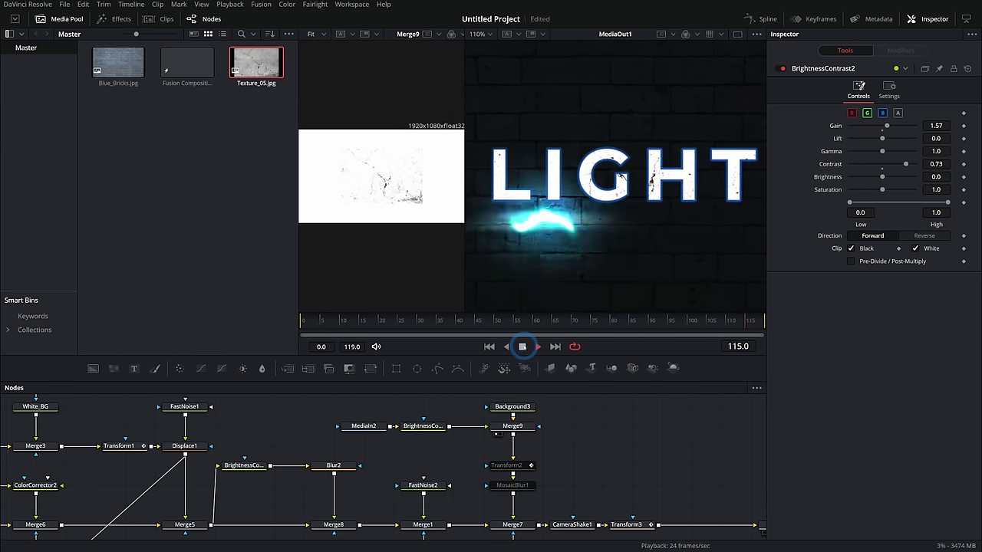
key("shift+f")
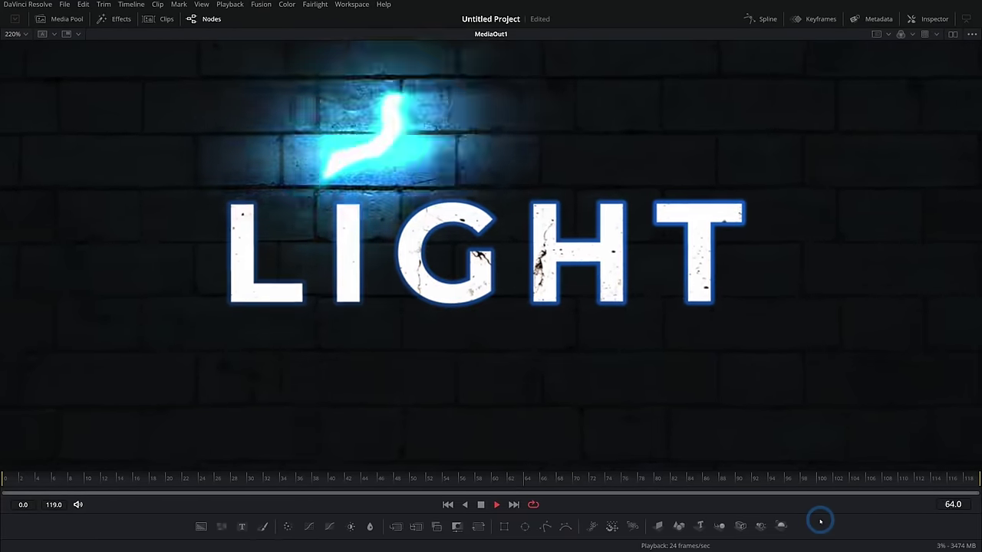
key("space")
key("shift+f")
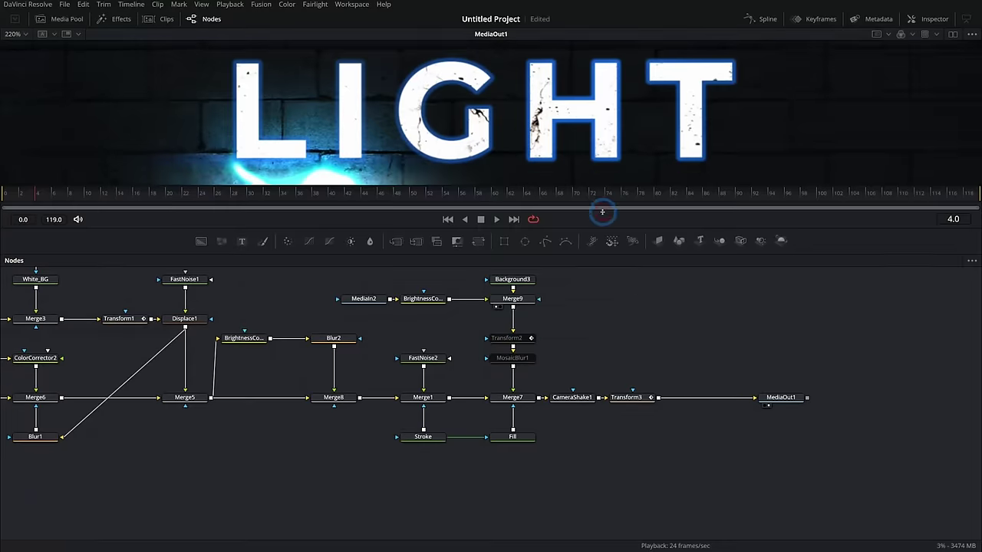
Move the light stroke nodes, from Background1 to Displace1, higher above the background chain in the node graph
left_click_drag(575, 303, 802, 359)
scroll(596, 368, "down", 2)
left_click_drag(699, 366, 671, 371)
left_click_drag(160, 284, 878, 500)
left_click_drag(511, 278, 186, 388)
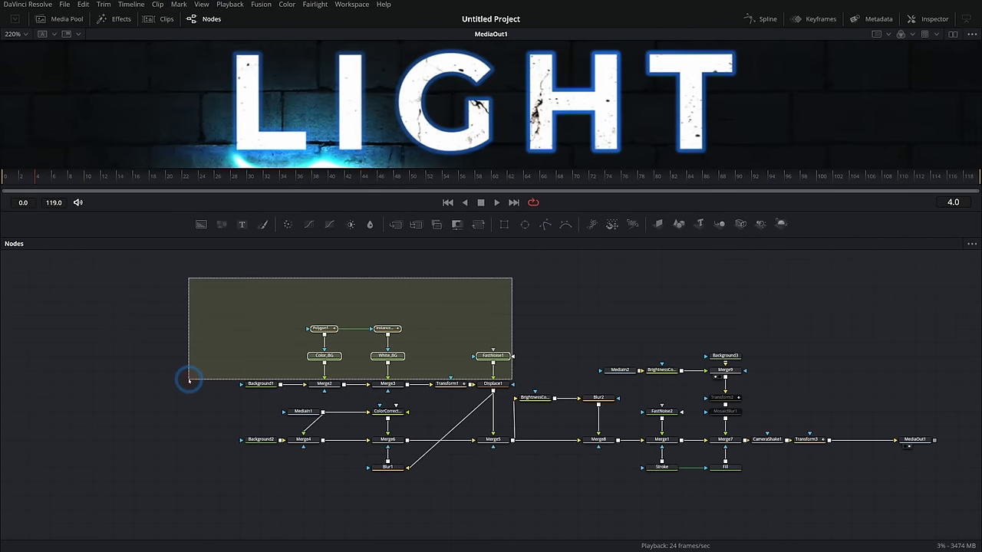
left_click_drag(483, 385, 491, 327)
left_click(562, 325)
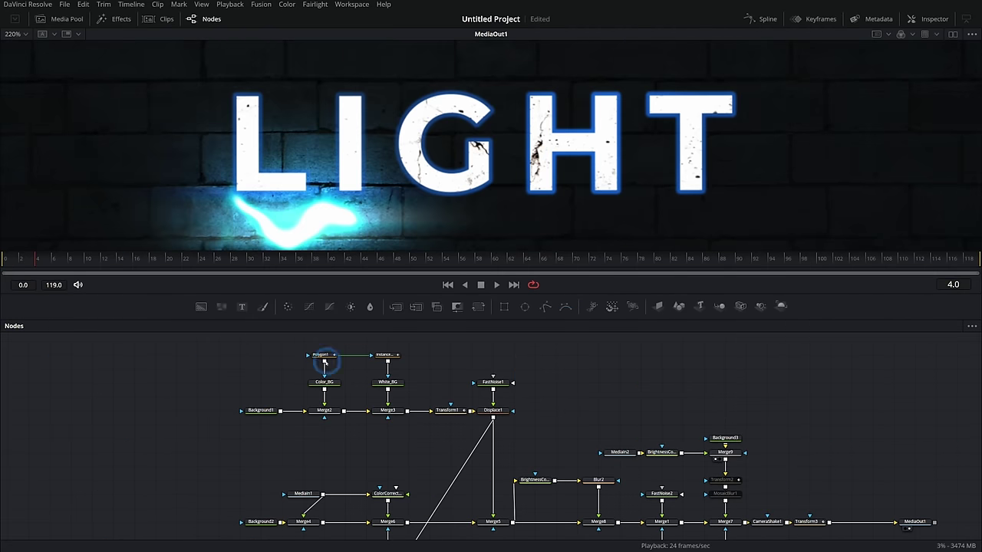
Put an Underlay behind the selected light stroke nodes, from Polygon1 and Background1 through Displace1
left_click(324, 362)
key("shift+space")
type("glo")
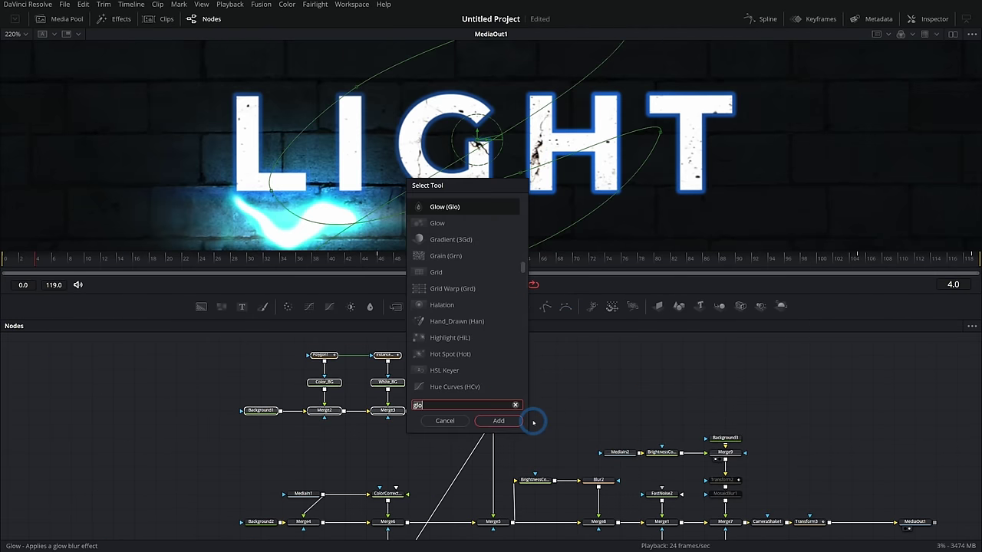
type("und")
key("Return")
Rename the light stroke nodes' underlay as Light and color it teal
left_click(446, 356)
left_click(464, 382)
key("F2")
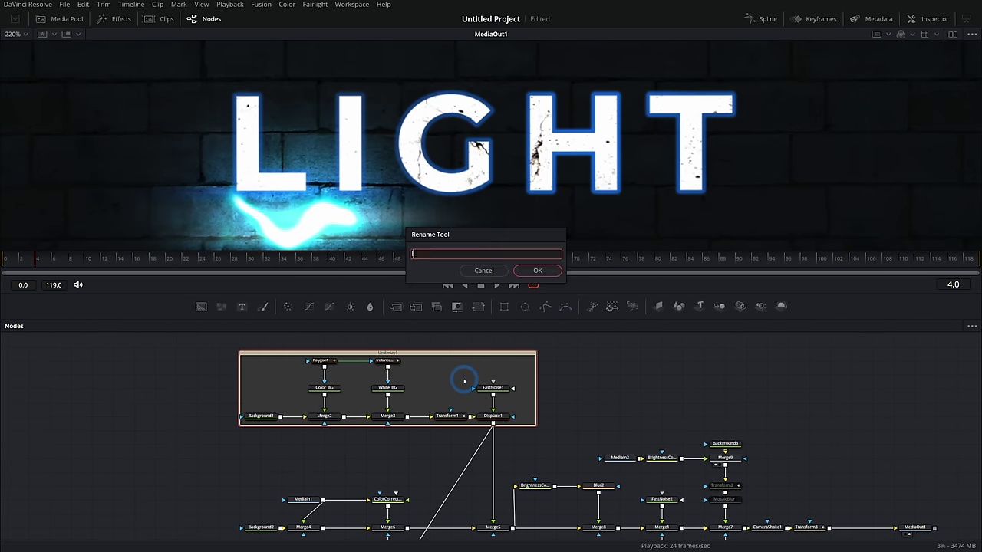
type("lIGHT")
key("Return")
right_click(470, 355)
mouse_move(541, 492)
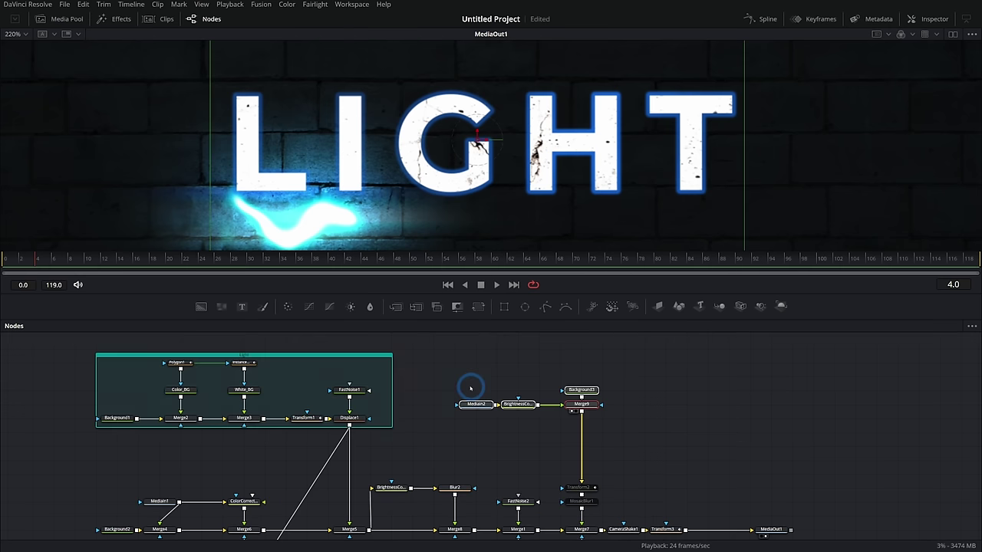
Add an Underlay around MediaIn2, BrightnessContrast2, Background3 and Merge9 and name it Text
left_click_drag(466, 389, 615, 421)
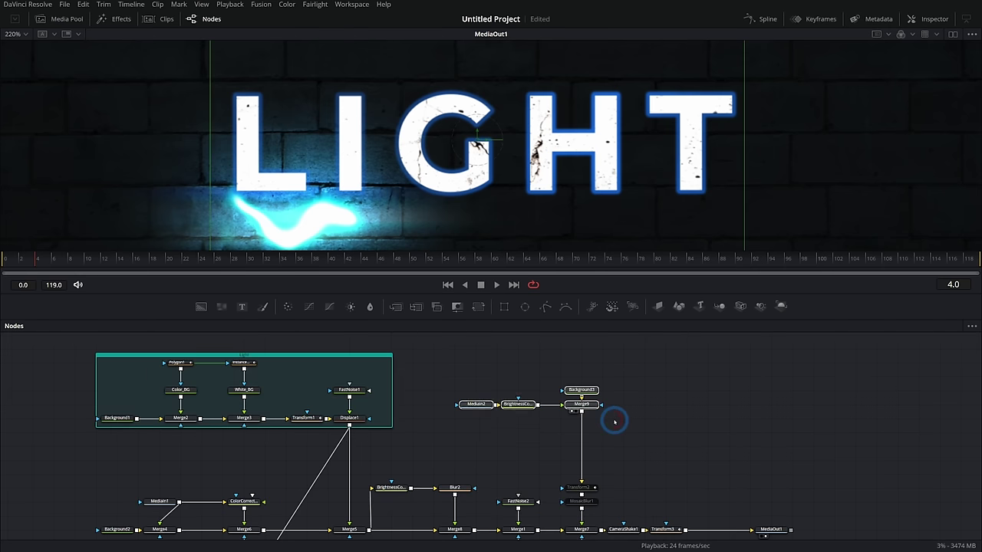
key("shift+space")
type("und")
key("Return")
key("F2")
type("Text")
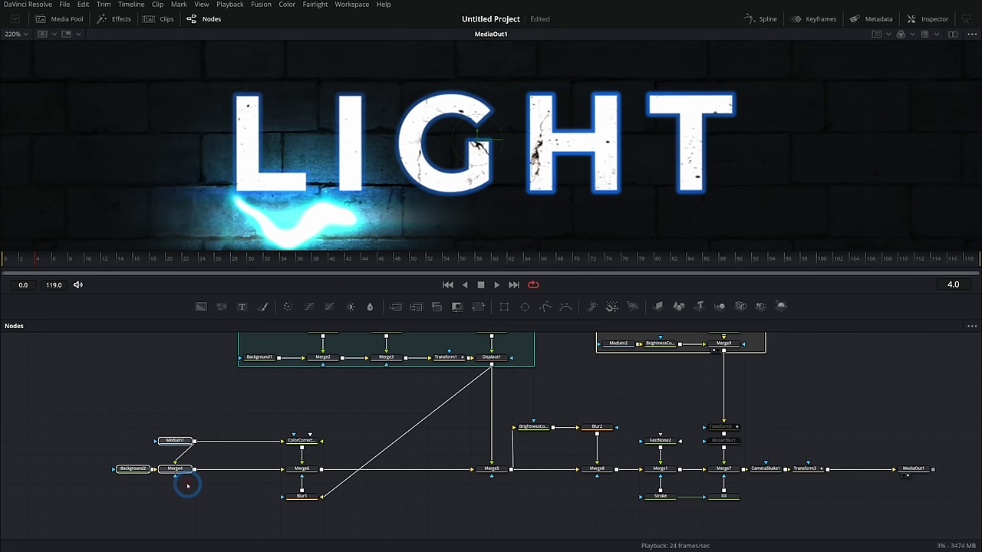
Add an Underlay around MediaIn1, Background2 and Merge4 and name it BG
key("shift+space")
type("und")
key("Return")
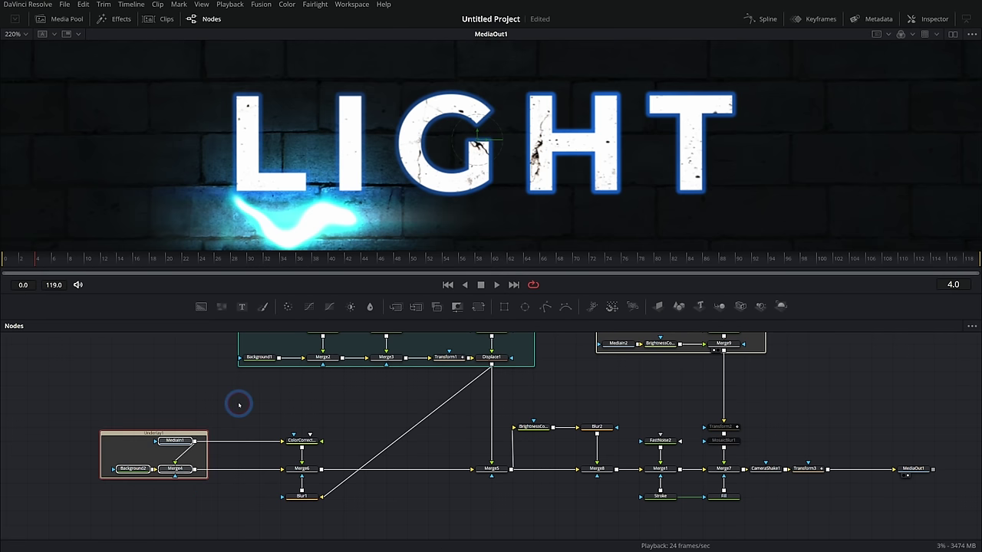
left_click(175, 469)
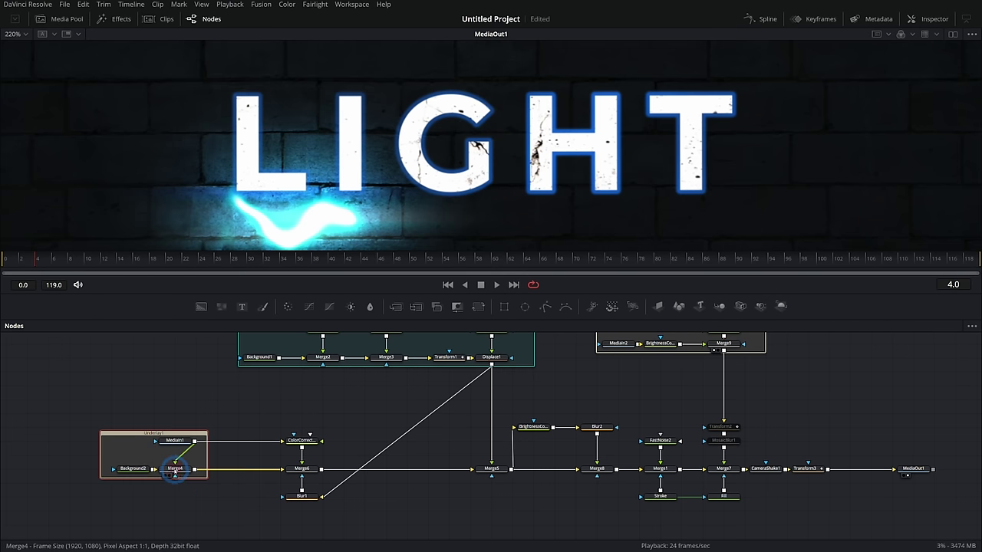
key("F2")
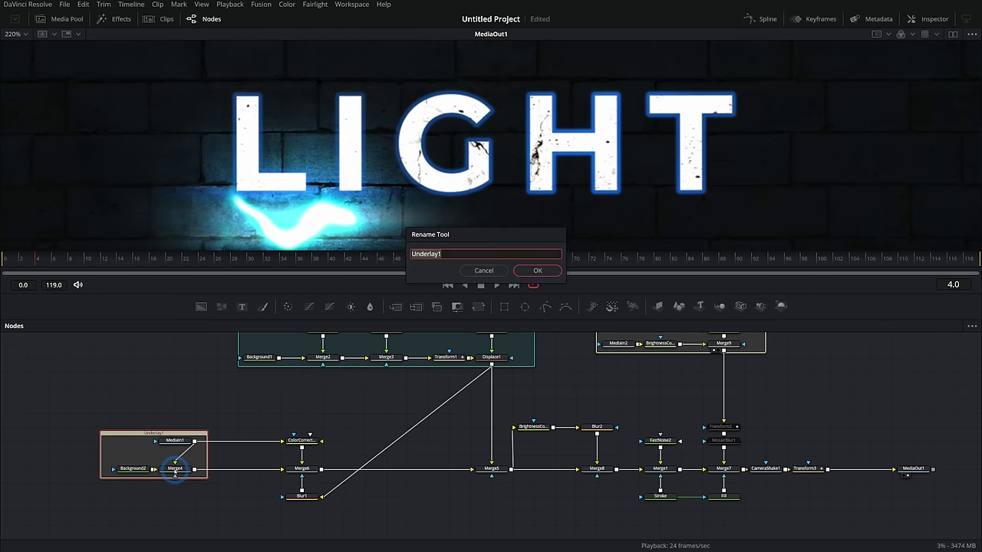
type("BG")
key("Return")
Add an Underlay named BG_Lighting around ColorCorrector2, Merge6 and Blur1
key("shift+space")
type("und")
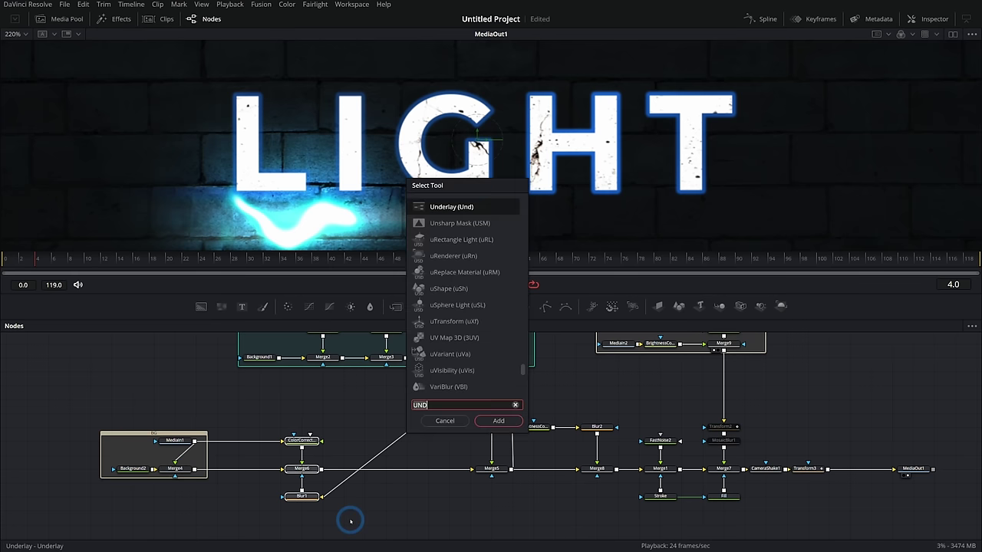
key("Return")
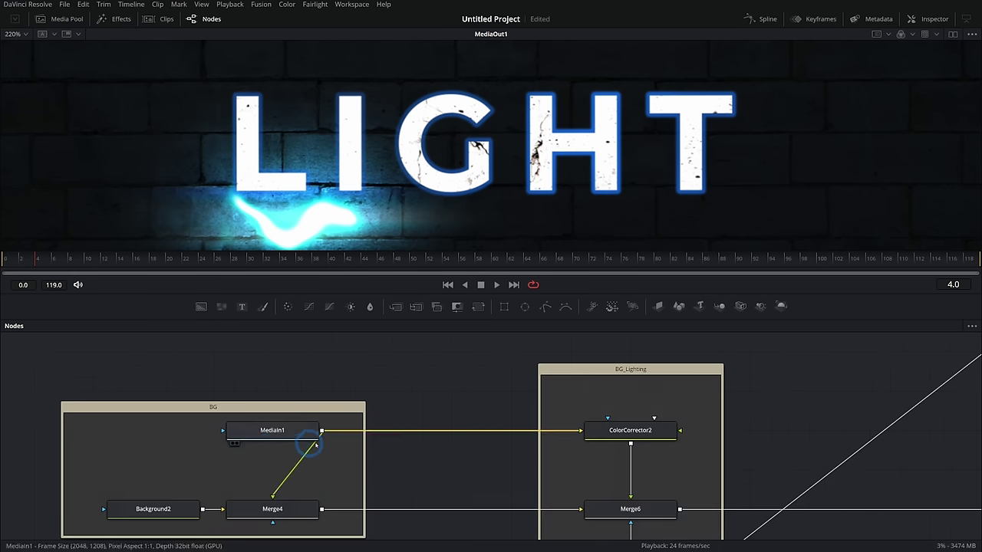
Color the BG underlay light blue and the BG_Lighting underlay green
left_click_drag(342, 450, 444, 405)
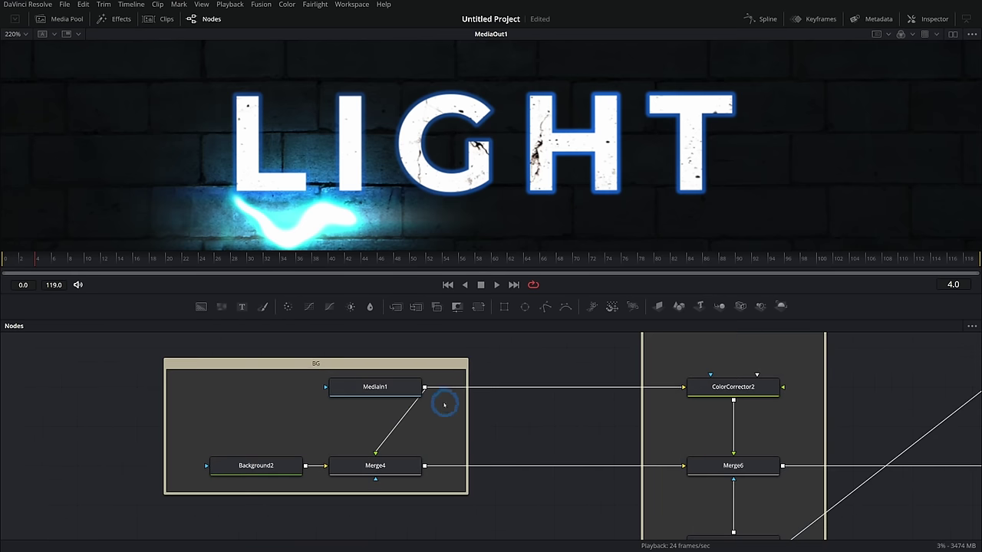
left_click(440, 362)
right_click(443, 371)
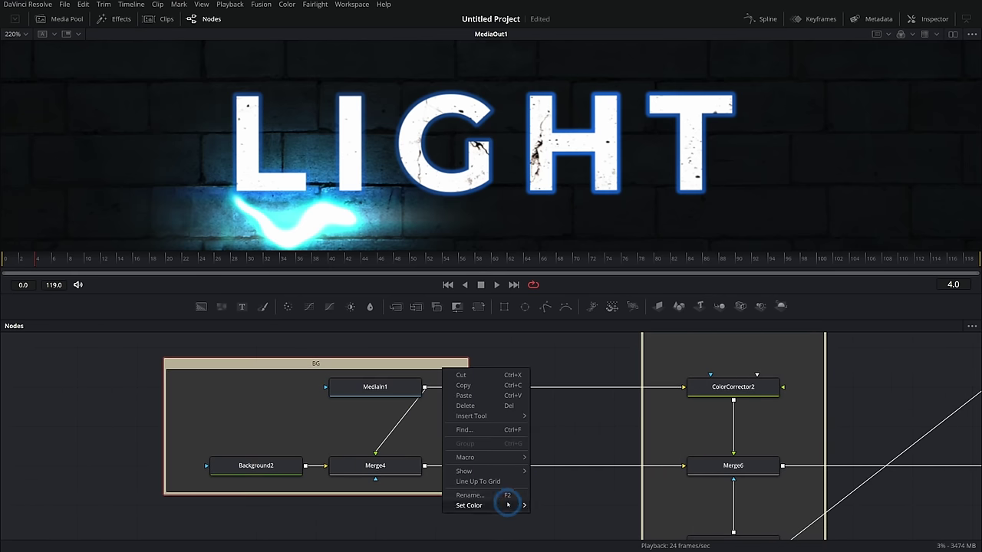
mouse_move(508, 504)
left_click(578, 476)
left_click_drag(623, 408, 553, 368)
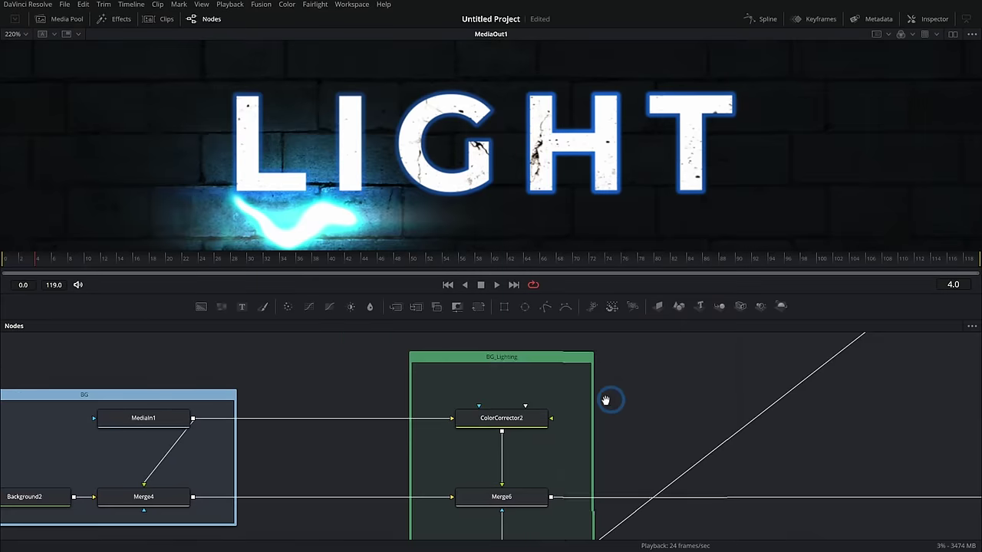
Add an Underlay named GLOW around BrightnessContrast1, Blur2 and Merge8
left_click_drag(756, 391, 272, 373)
left_click_drag(522, 374, 386, 438)
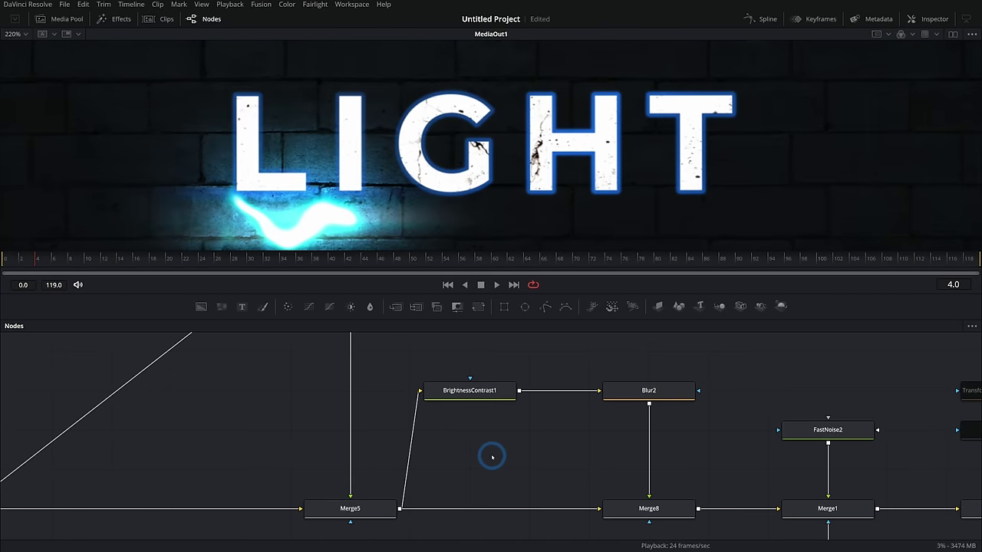
scroll(532, 511, "down", 3)
key("shift+space")
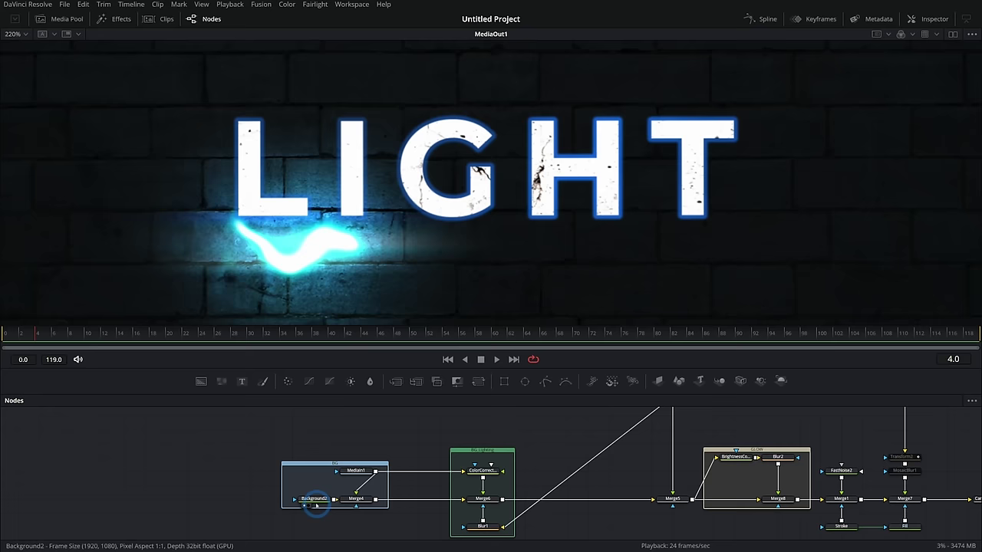
Review Background2, MediaIn1, Merge4, ColorCorrector2 and Merge6 one by one in the first viewer, scrubbing to follow the brick lighting
scroll(322, 495, "up", 3)
scroll(322, 496, "down", 3)
key("1")
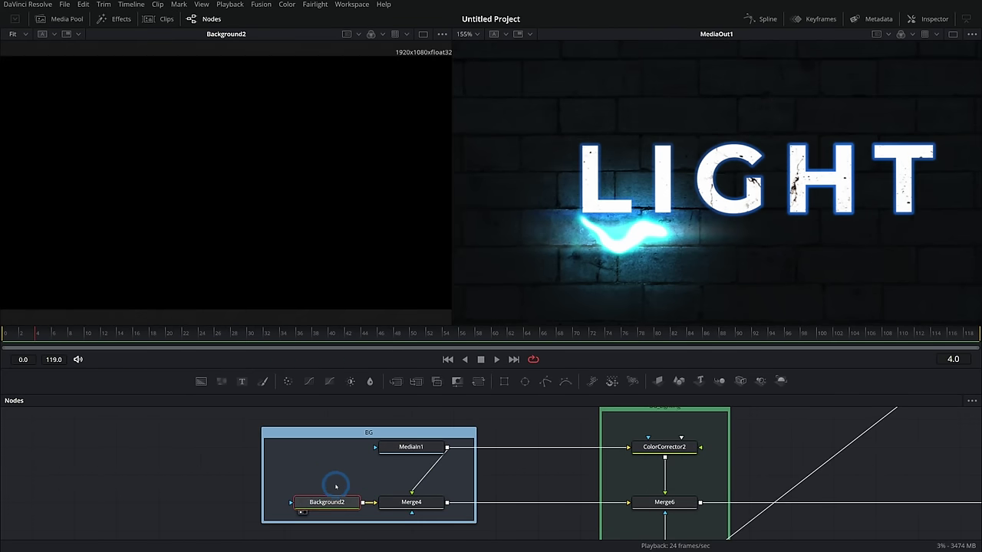
left_click(426, 449)
key("1")
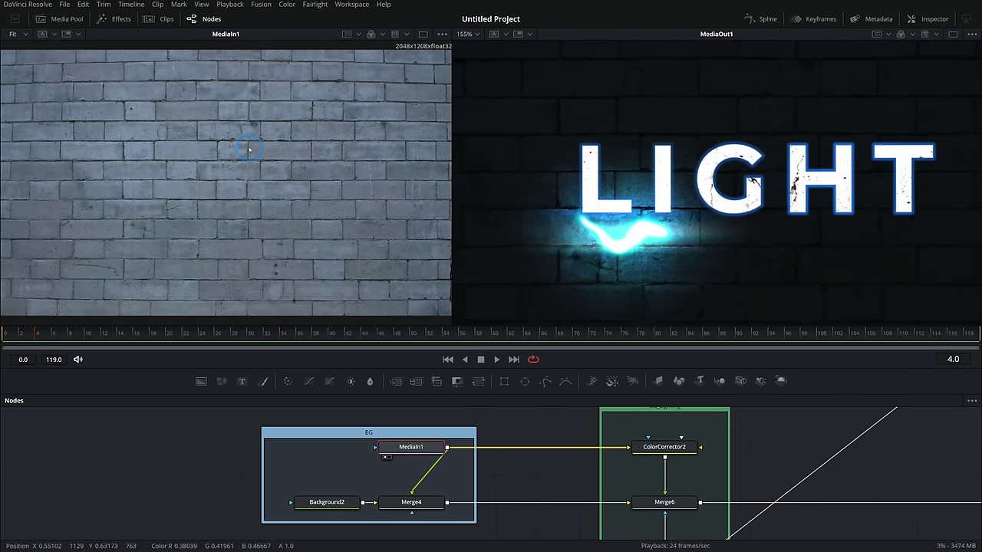
left_click_drag(434, 502, 359, 202)
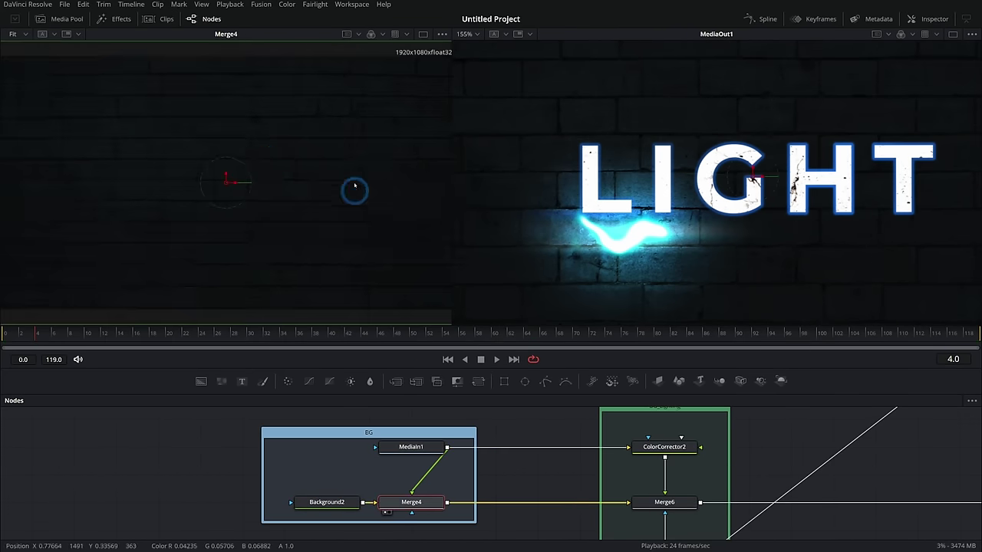
left_click_drag(550, 441, 295, 244)
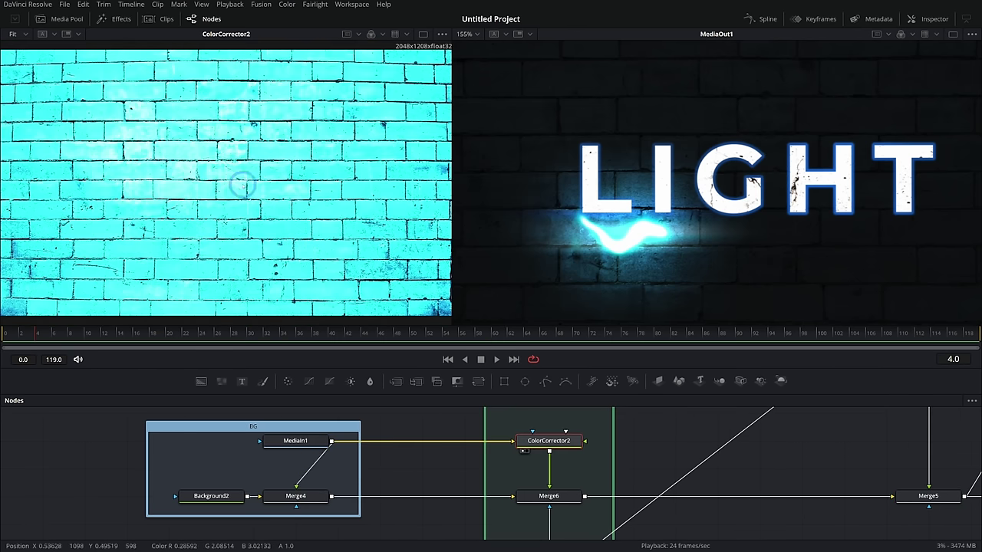
left_click_drag(550, 497, 271, 231)
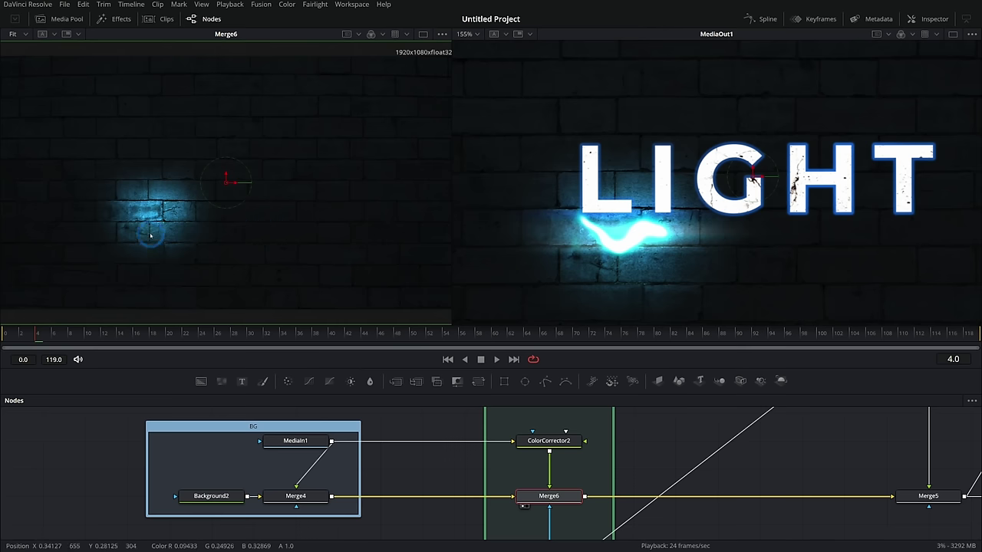
left_click_drag(38, 334, 419, 333)
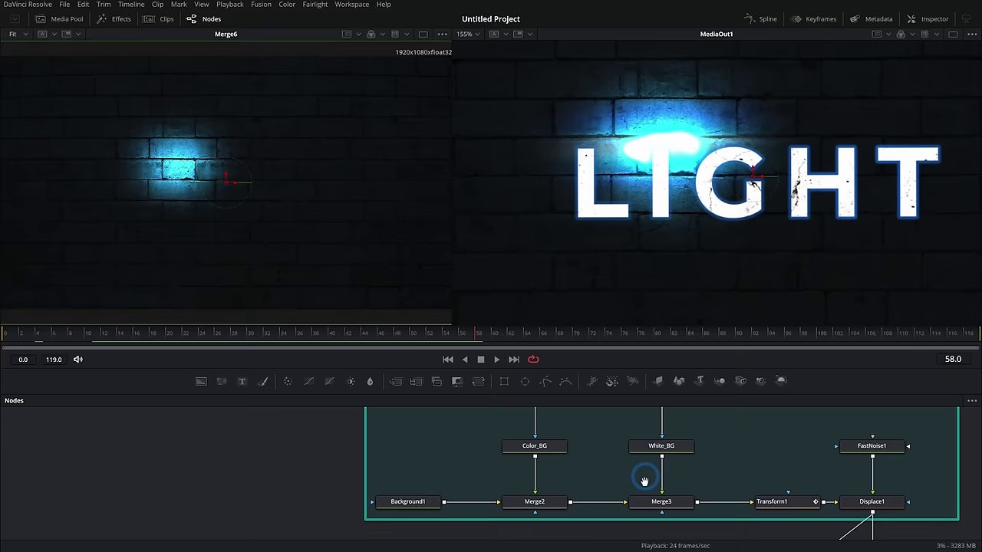
Examine Background1, Polygon1 and Color_BG from the Light group in the first viewer
left_click_drag(644, 481, 658, 479)
left_click(435, 502)
key("1")
left_click_drag(553, 428, 514, 475)
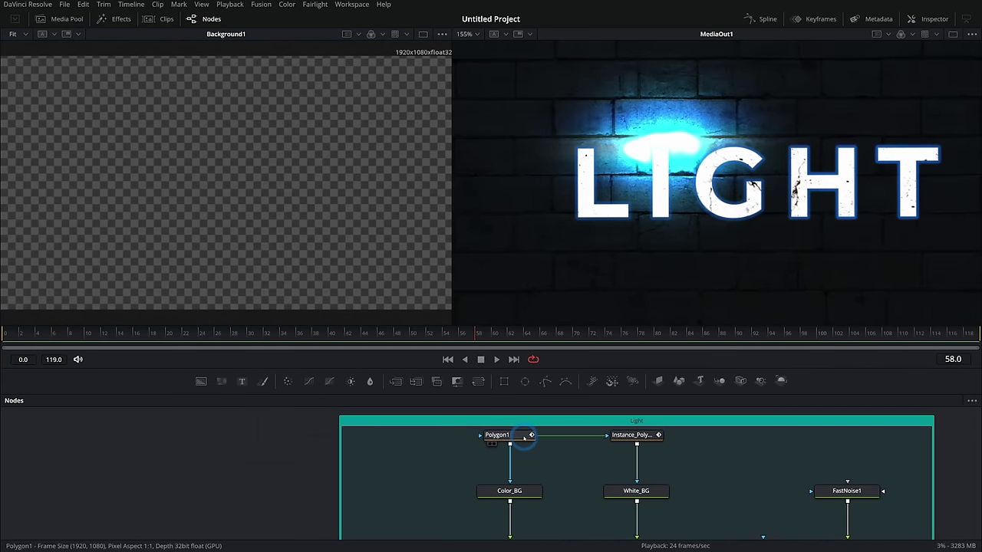
left_click_drag(522, 437, 302, 287)
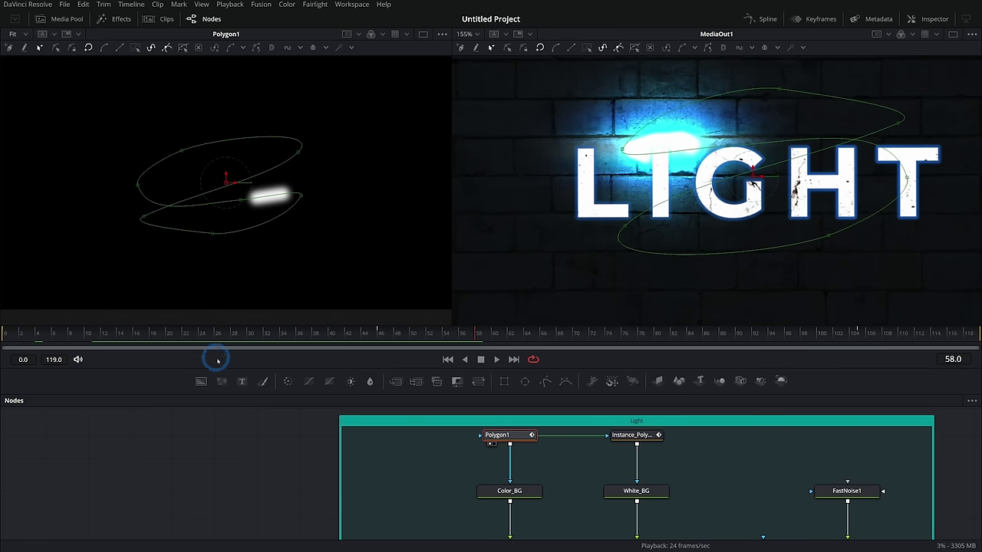
left_click_drag(509, 491, 220, 184)
Review White_BG, Merge3 and Transform1 one by one in the first viewer, scrubbing the timeline to follow the light streak
left_click_drag(587, 482, 500, 451)
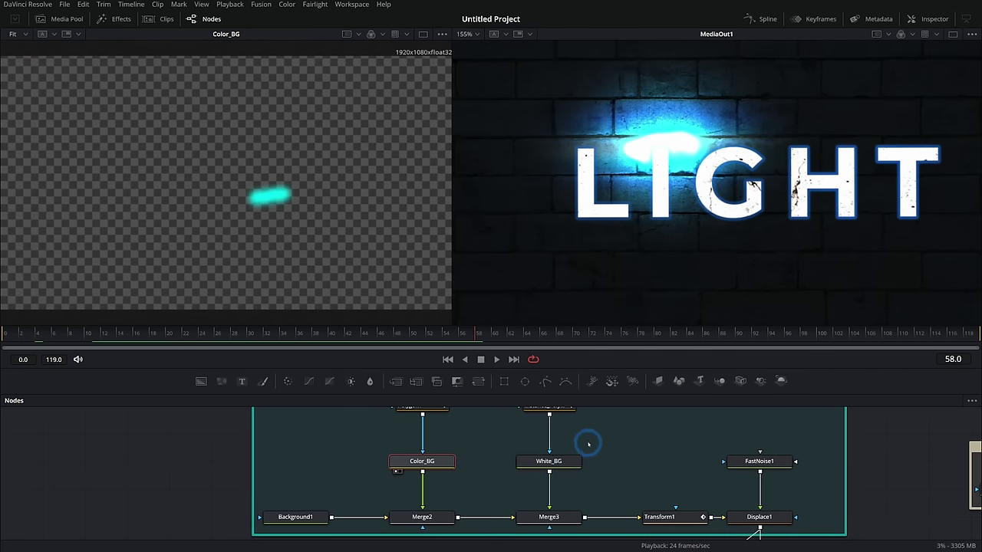
left_click_drag(589, 444, 578, 457)
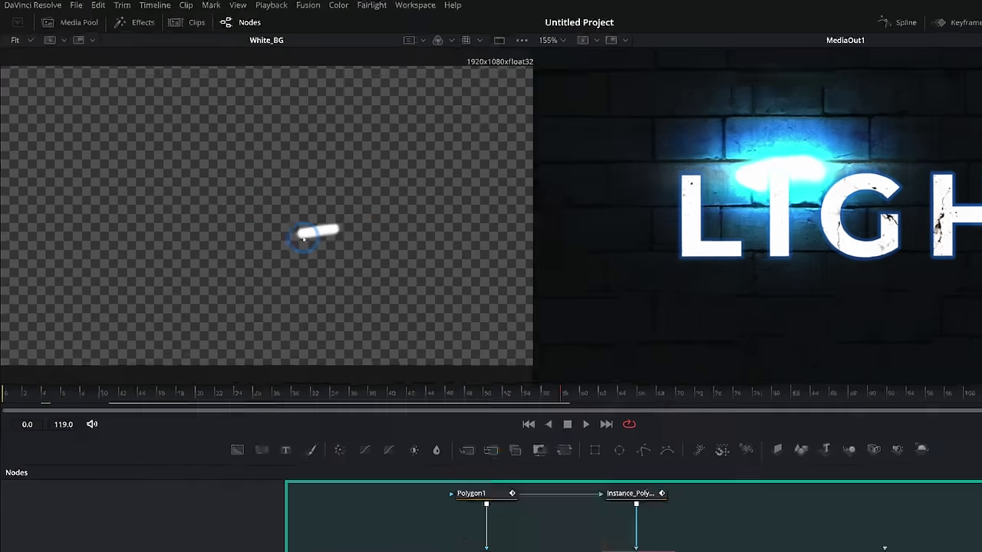
left_click_drag(539, 530, 323, 292)
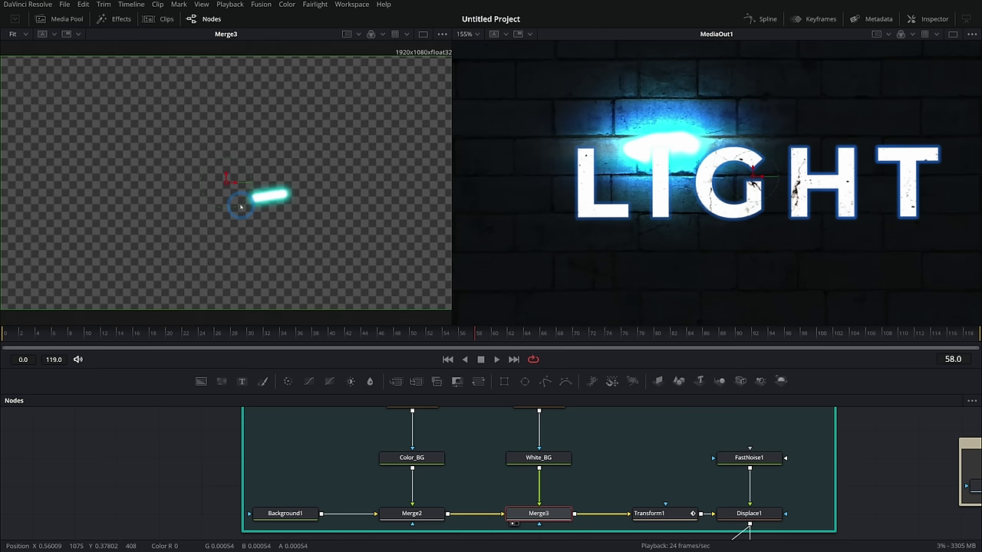
mouse_move(649, 513)
left_mouse_down()
mouse_move(325, 310)
mouse_move(226, 285)
left_mouse_up()
left_click_drag(107, 331, 346, 331)
Examine Displace1 and its FastNoise1 input in the first viewer, scrubbing the timeline to follow the streak's distortion
left_click(750, 514)
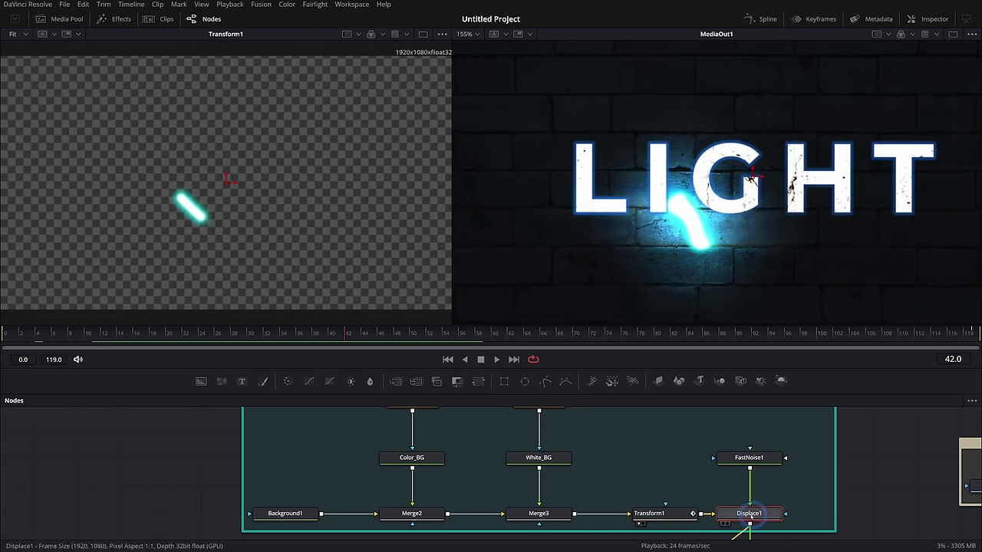
left_click_drag(73, 332, 349, 332)
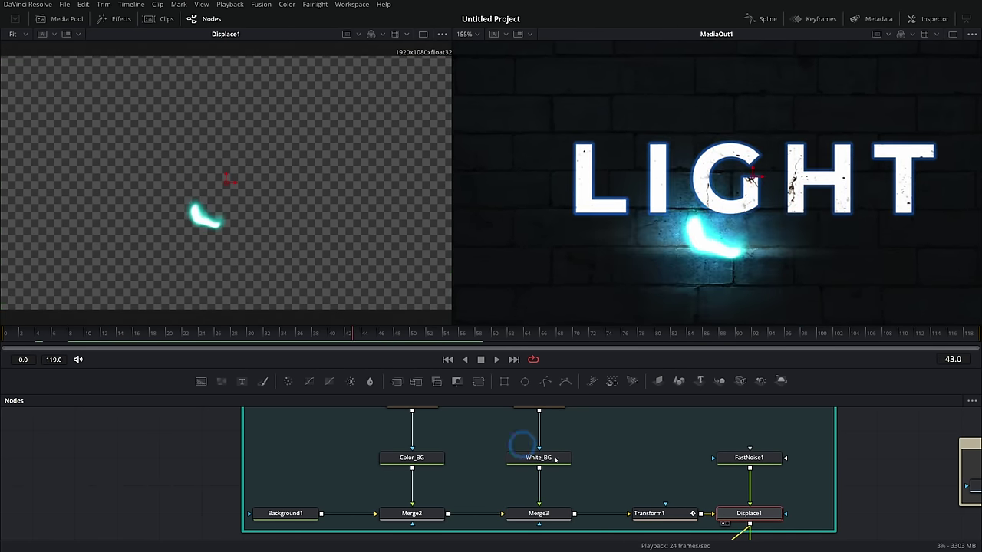
left_click_drag(741, 454, 222, 221)
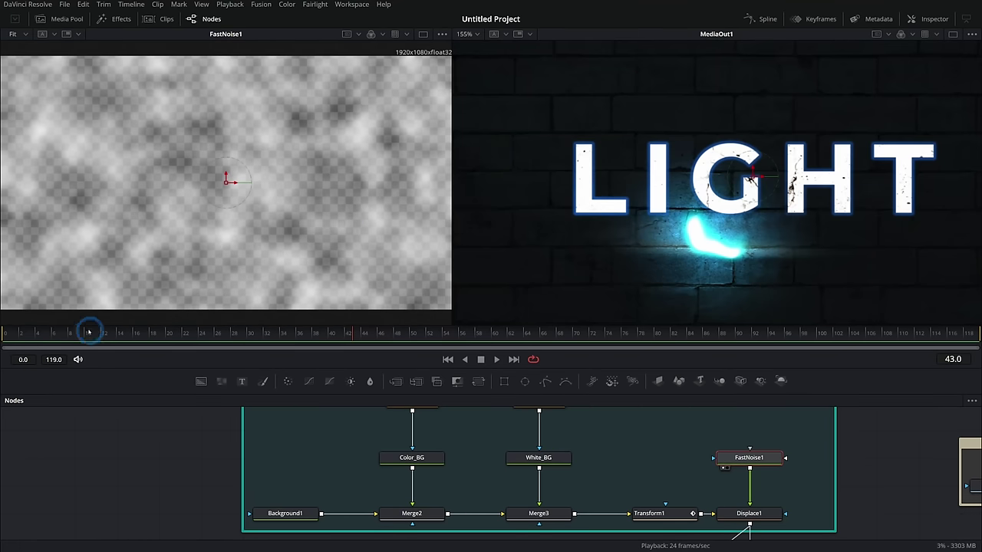
left_click_drag(92, 332, 168, 333)
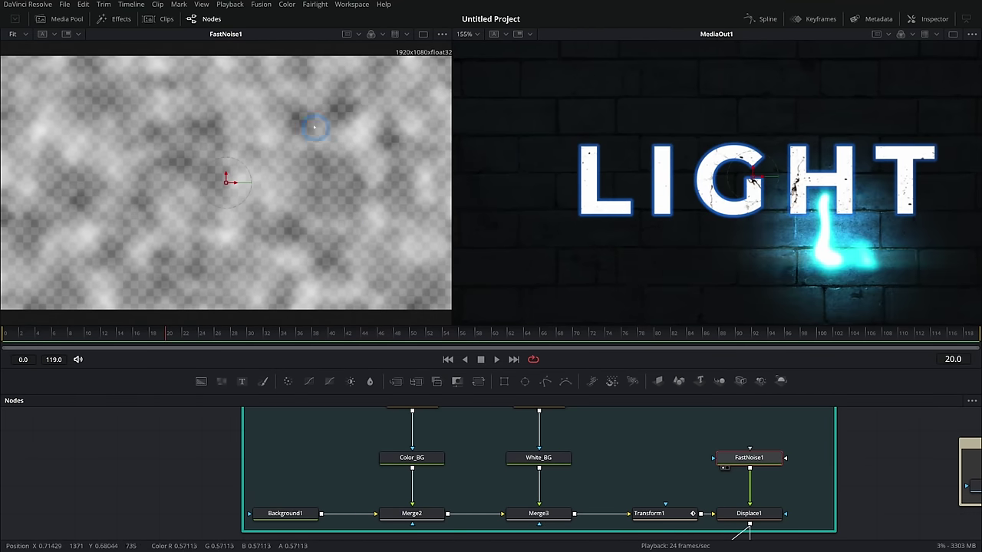
left_click(749, 513)
key("1")
mouse_move(125, 333)
left_mouse_down()
mouse_move(57, 333)
mouse_move(519, 322)
left_mouse_up()
Check Blur1, Merge6 and Merge5 in turn in the first viewer to trace how the light is combined with the bricks
left_click_drag(820, 514, 642, 375)
left_click_drag(423, 491, 484, 434)
left_click(267, 515)
key("1")
left_click(268, 460)
key("1")
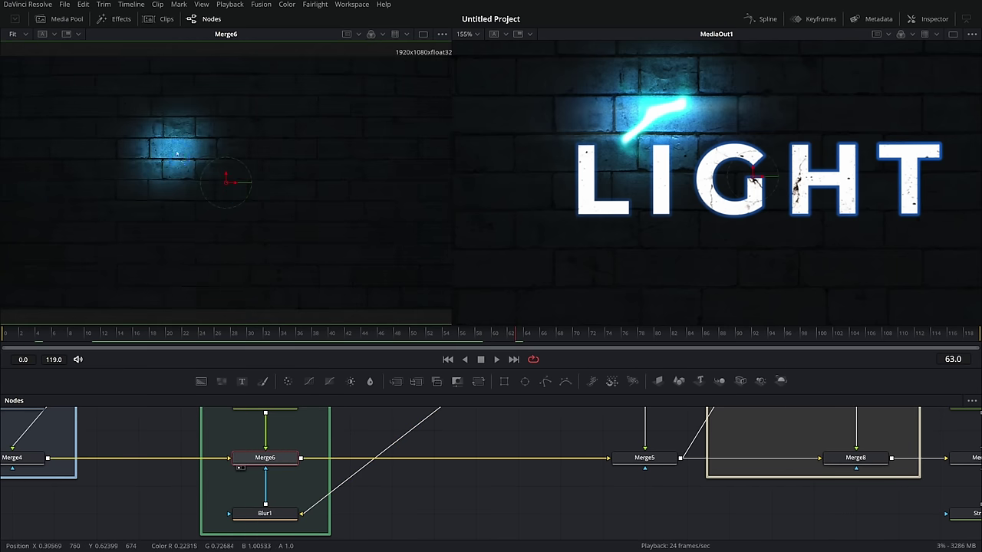
left_click_drag(546, 437, 389, 468)
left_click(494, 490)
key("1")
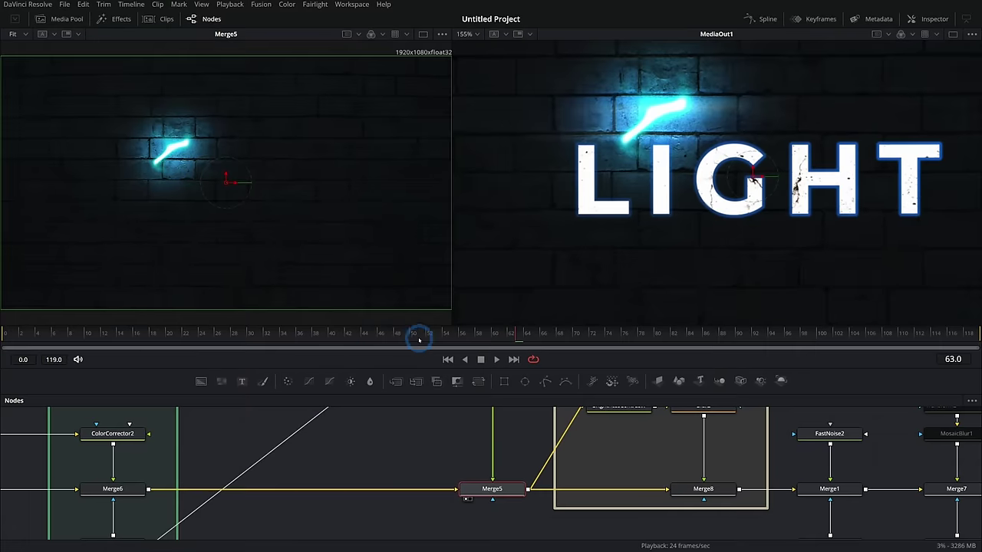
Examine the GLOW group's Merge8, BrightnessContrast1 and Blur2 in the first viewer, ending on Merge8
left_click(703, 489)
left_click_drag(703, 488, 533, 513)
key("1")
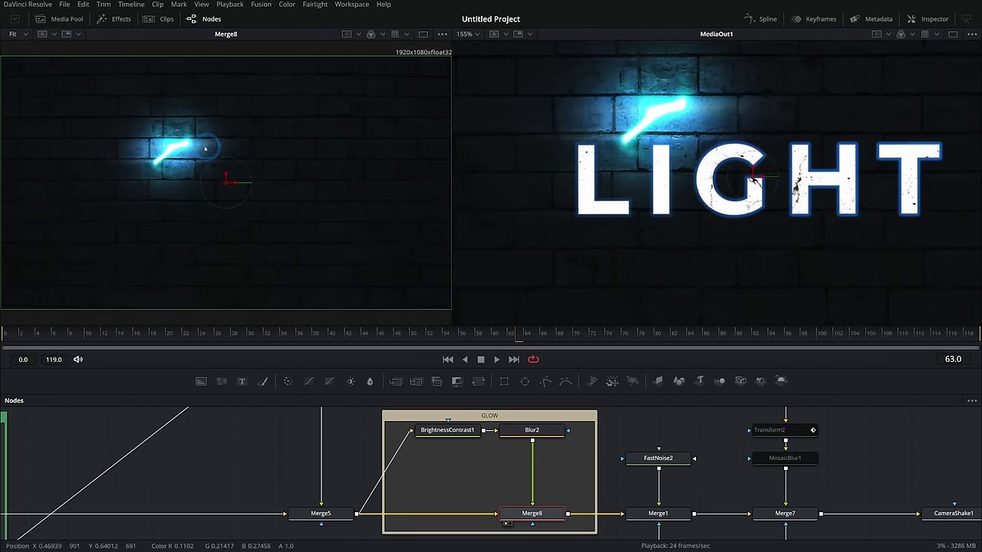
left_click_drag(441, 428, 267, 227)
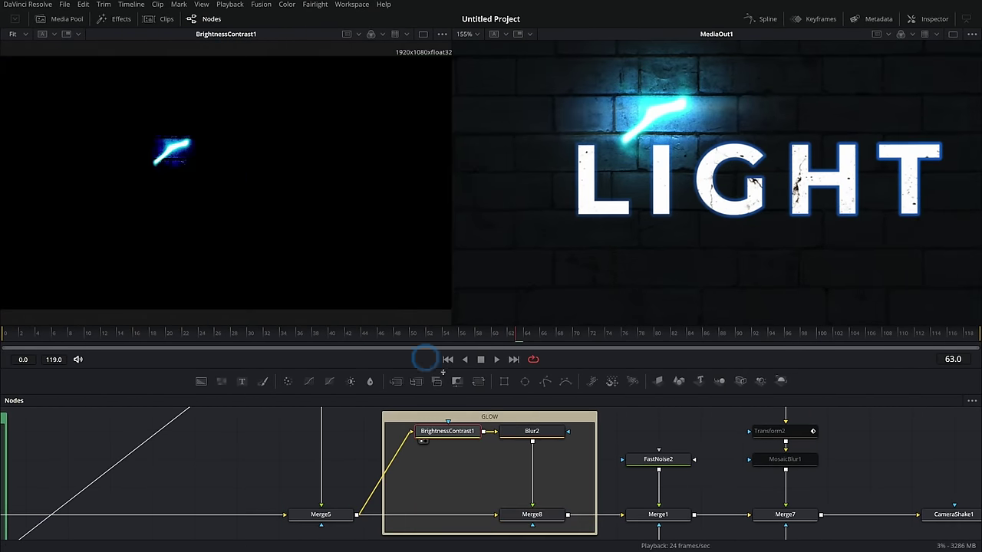
left_click_drag(531, 431, 237, 229)
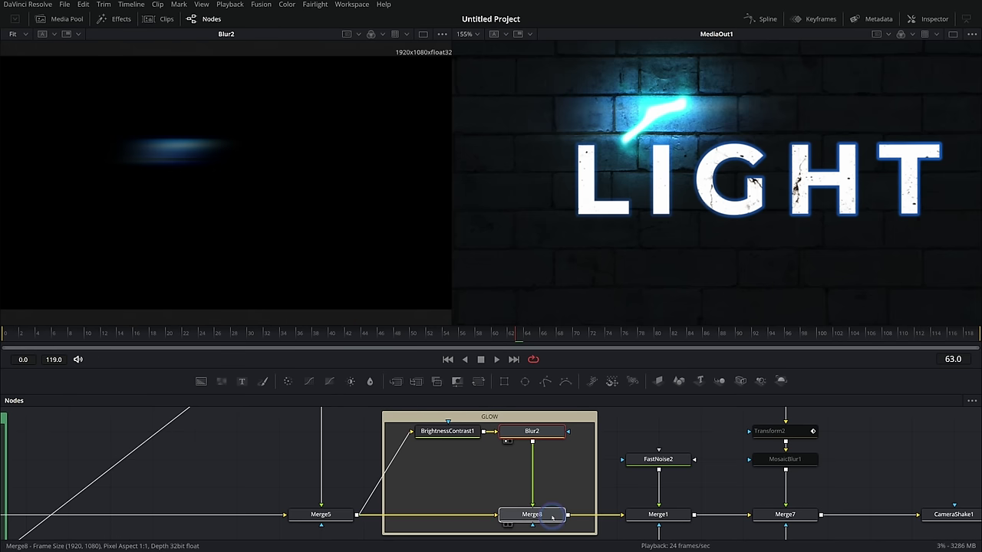
left_click_drag(551, 516, 160, 164)
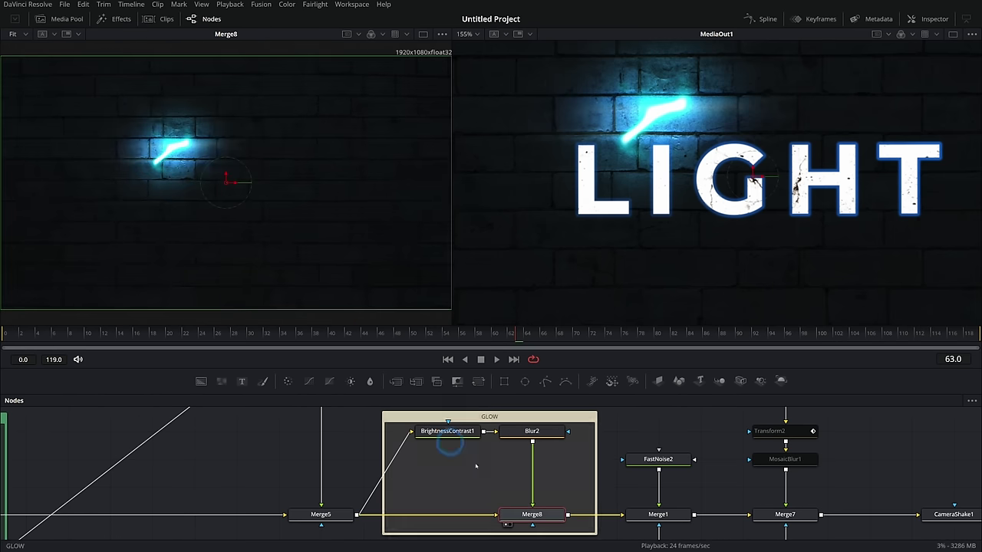
Show the Inspector and review the closing nodes Merge1, Merge7, CameraShake1 and Transform3
left_click(931, 21)
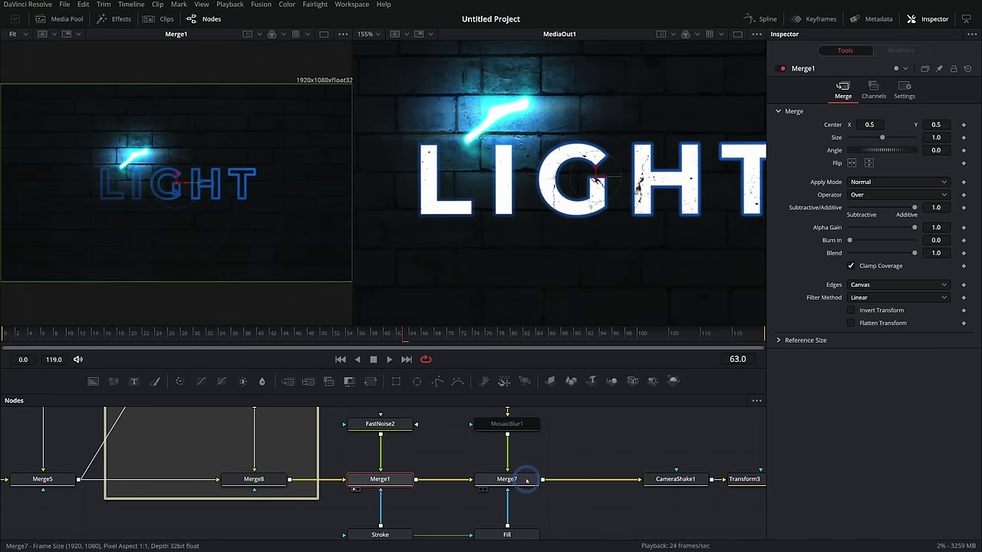
left_click_drag(526, 480, 253, 252)
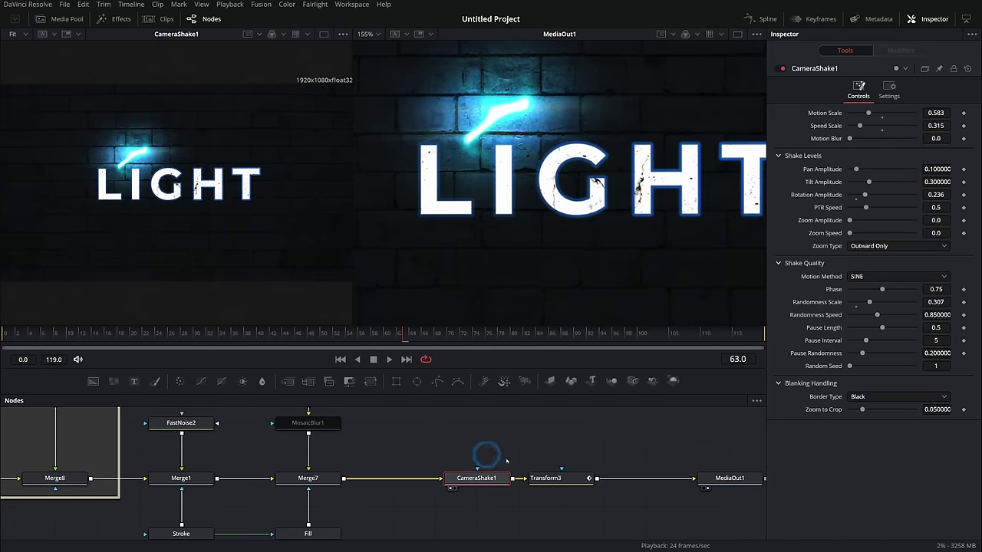
left_click(553, 478)
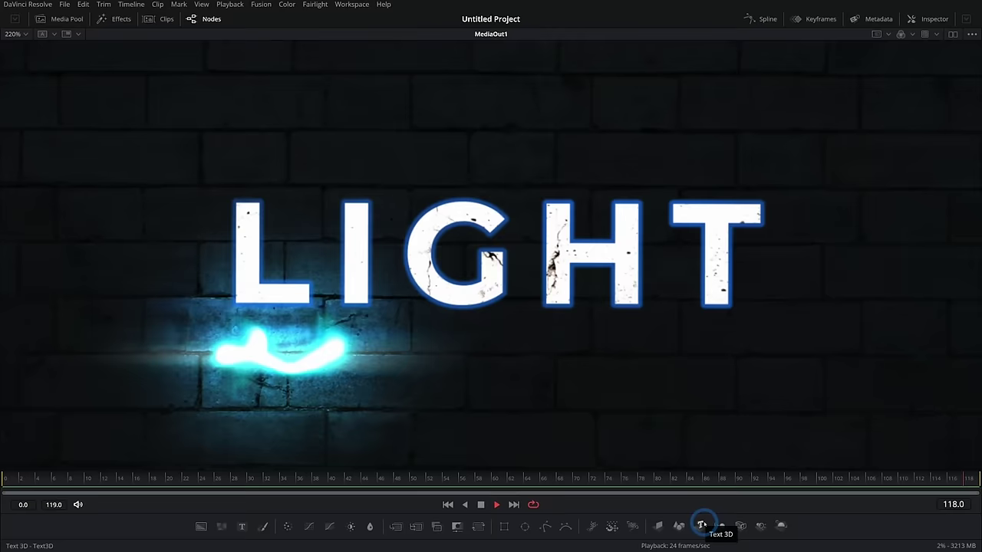